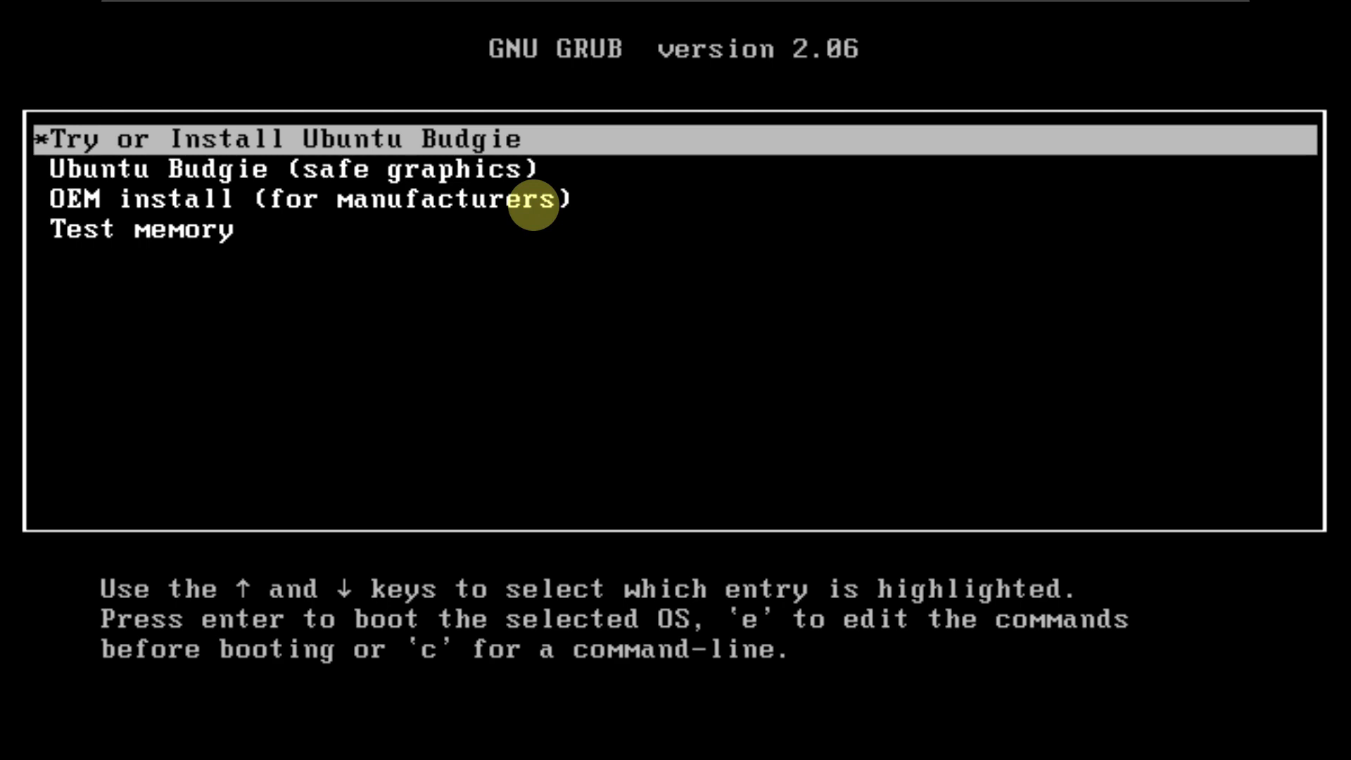
Boot the Try or Install Ubuntu Budgie entry, start the live session with Try Ubuntu Budgie, and dismiss the snap notice.
{"action": "key", "text": "Return"}
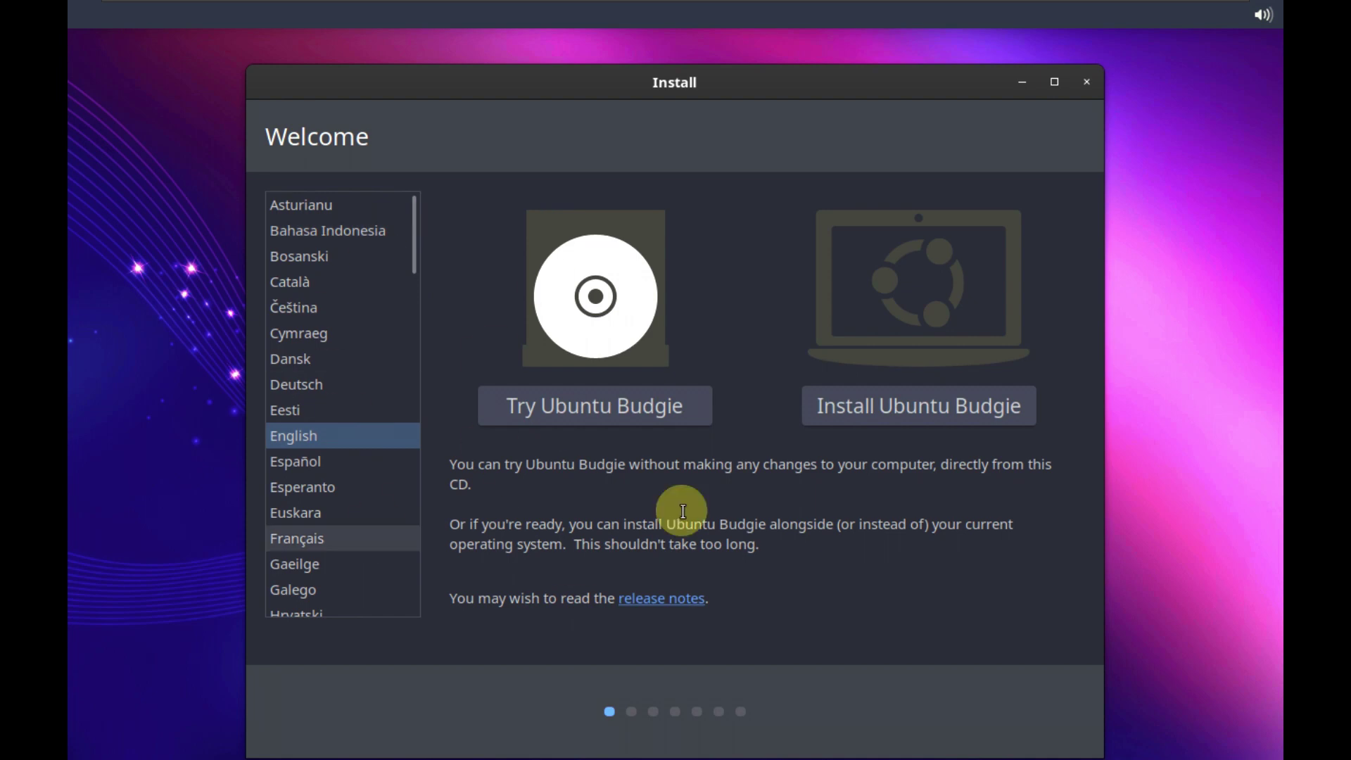
{"action": "left_click", "coordinate": [676, 403]}
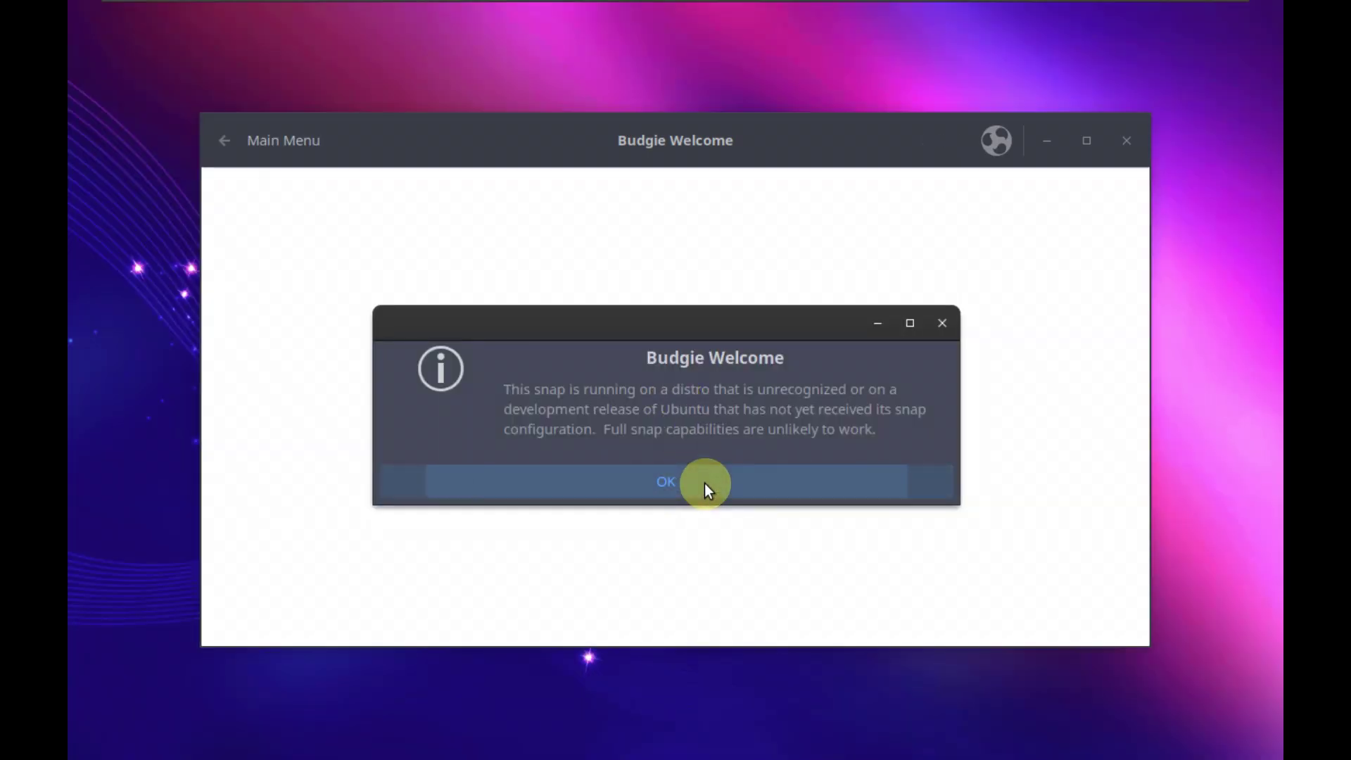
{"action": "left_click", "coordinate": [704, 483]}
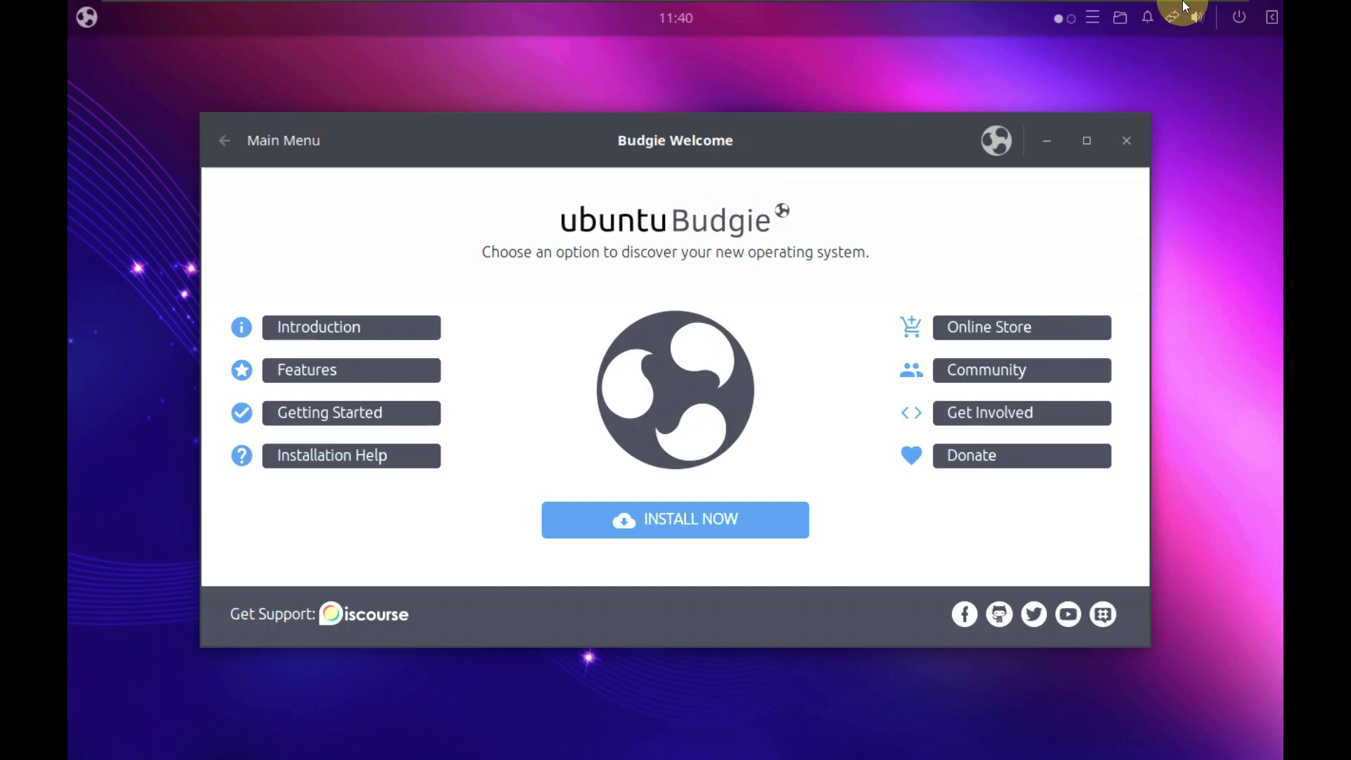
{"action": "mouse_move", "coordinate": [1182, 3]}
{"action": "left_click", "coordinate": [674, 14]}
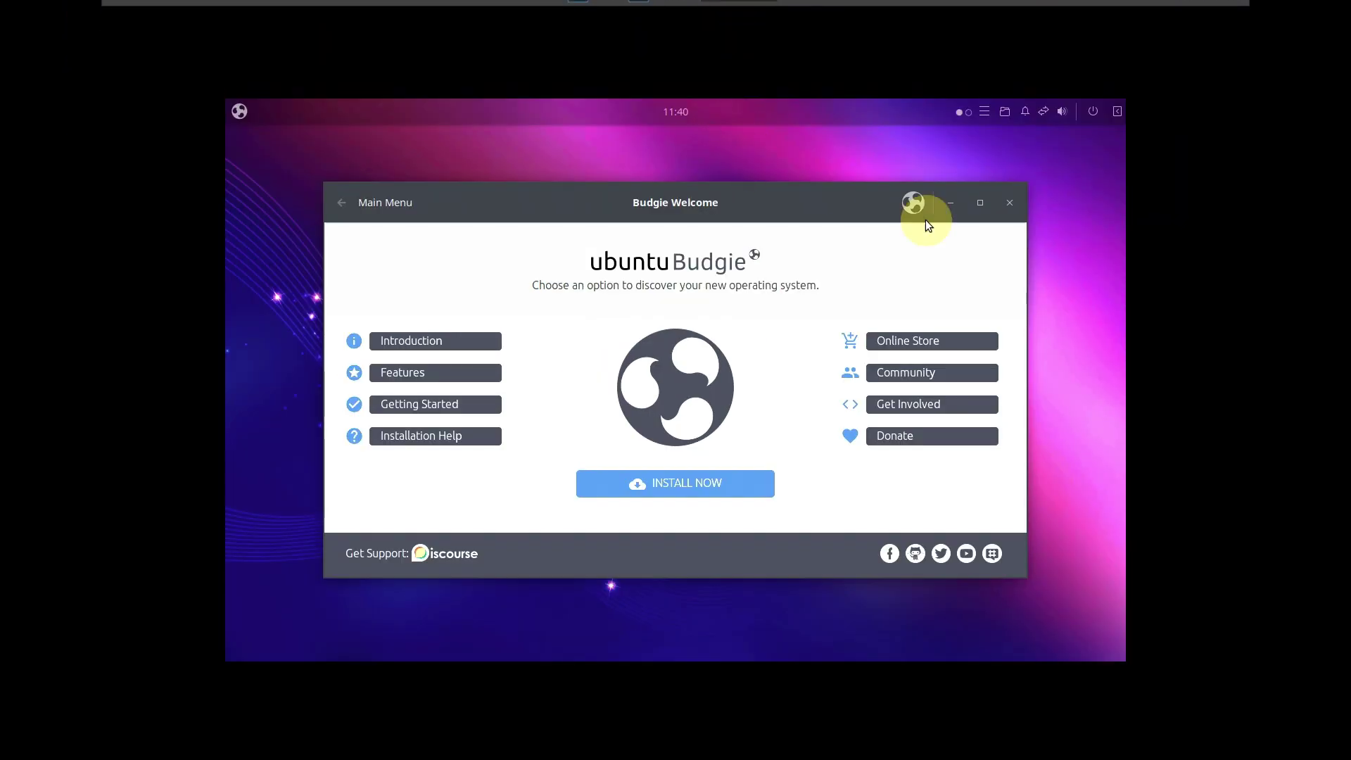
View the Style settings in Budgie Desktop Settings from the desktop background and close the window.
{"action": "right_click", "coordinate": [1055, 277]}
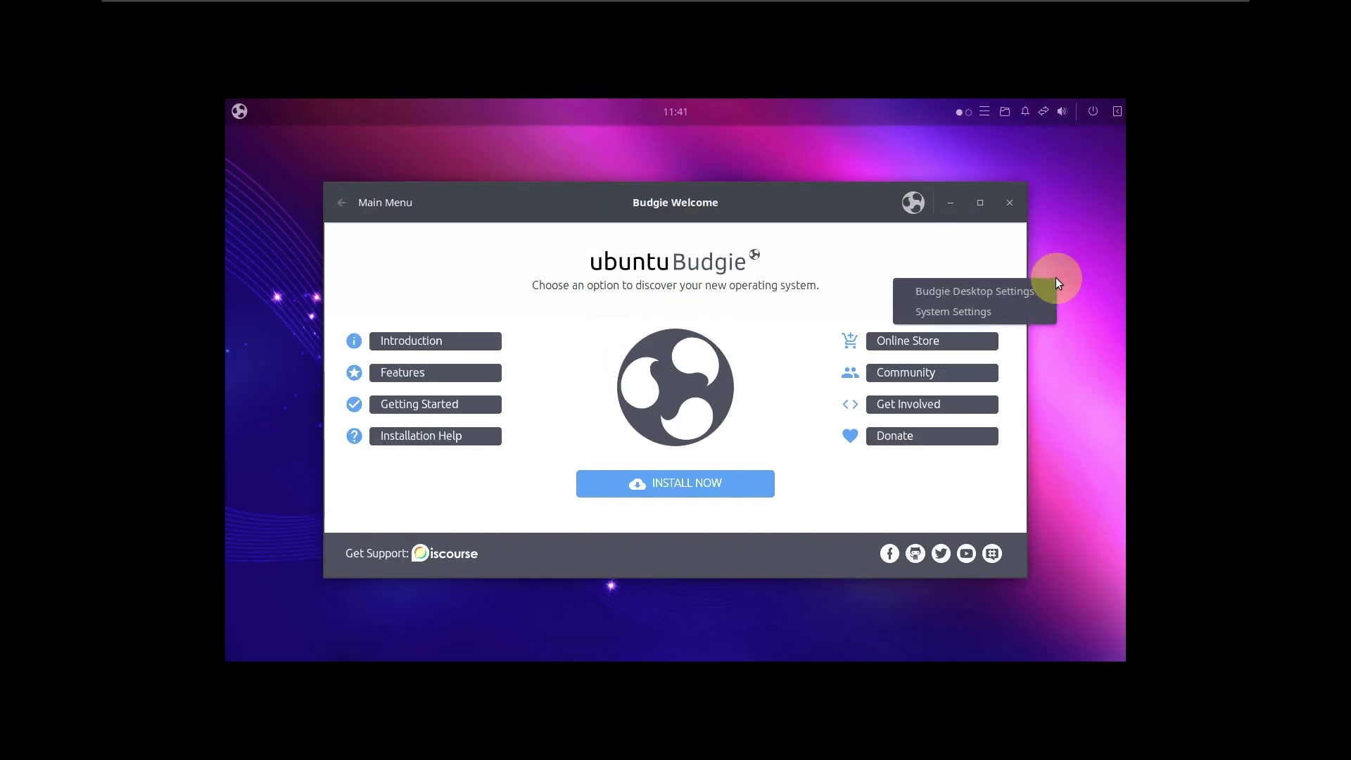
{"action": "left_click", "coordinate": [991, 295]}
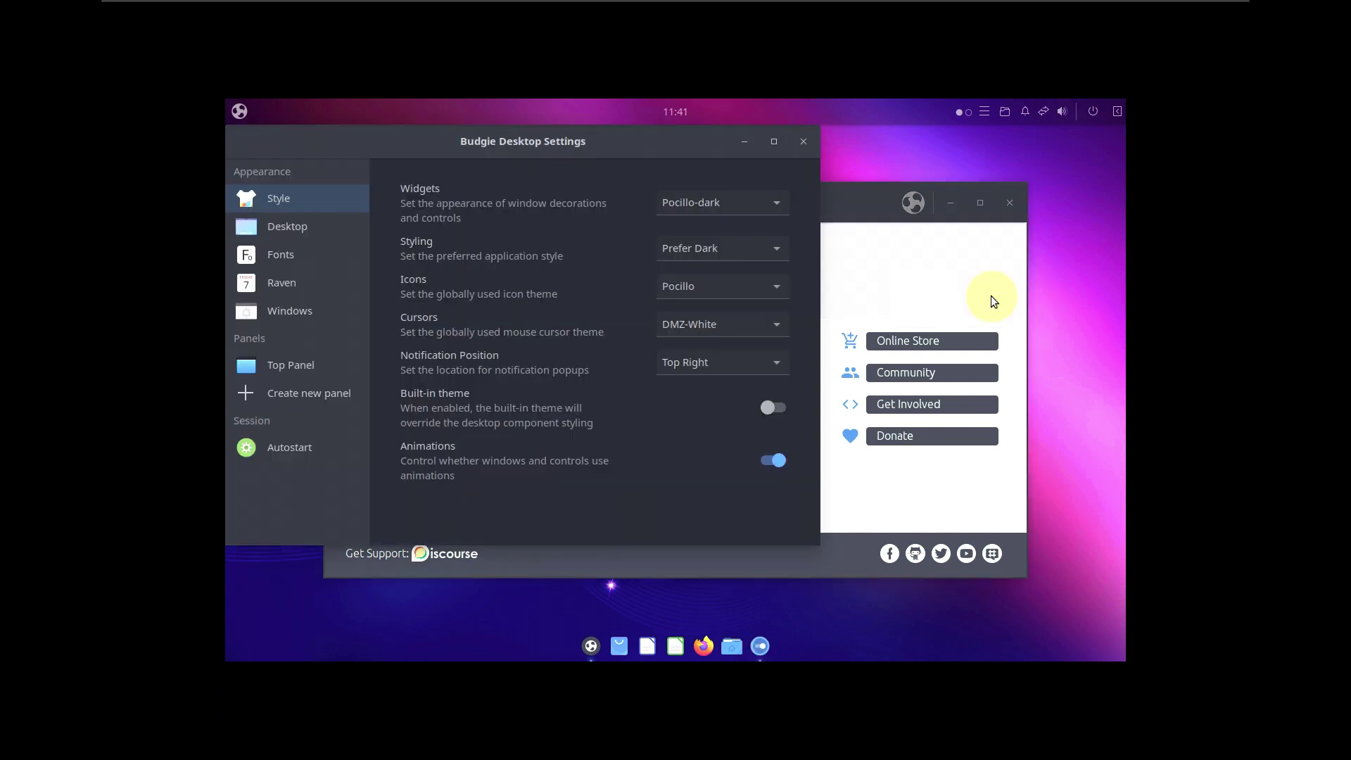
{"action": "left_click", "coordinate": [800, 142]}
Look at the Desktop Settings offered for the desktop background and close the window.
{"action": "right_click", "coordinate": [1052, 185]}
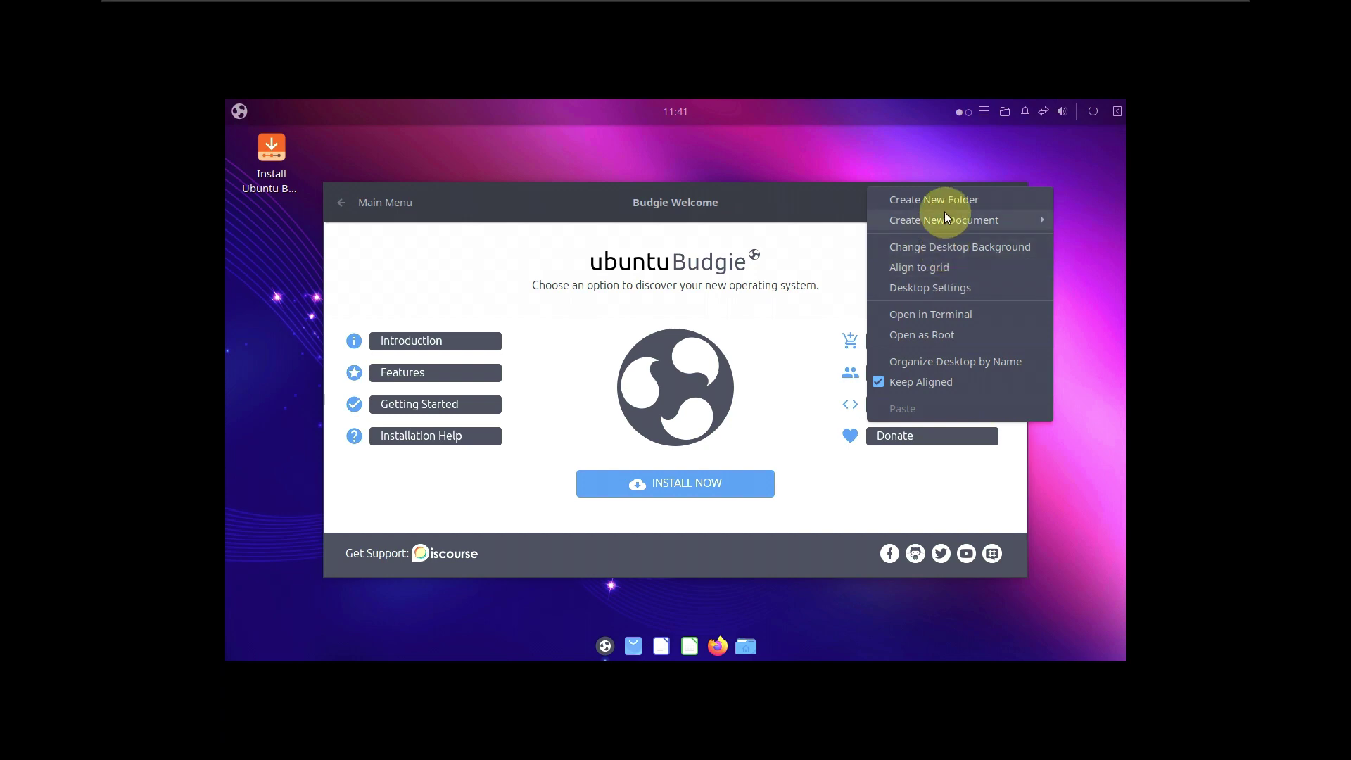
{"action": "left_click", "coordinate": [1086, 281]}
{"action": "right_click", "coordinate": [1086, 281]}
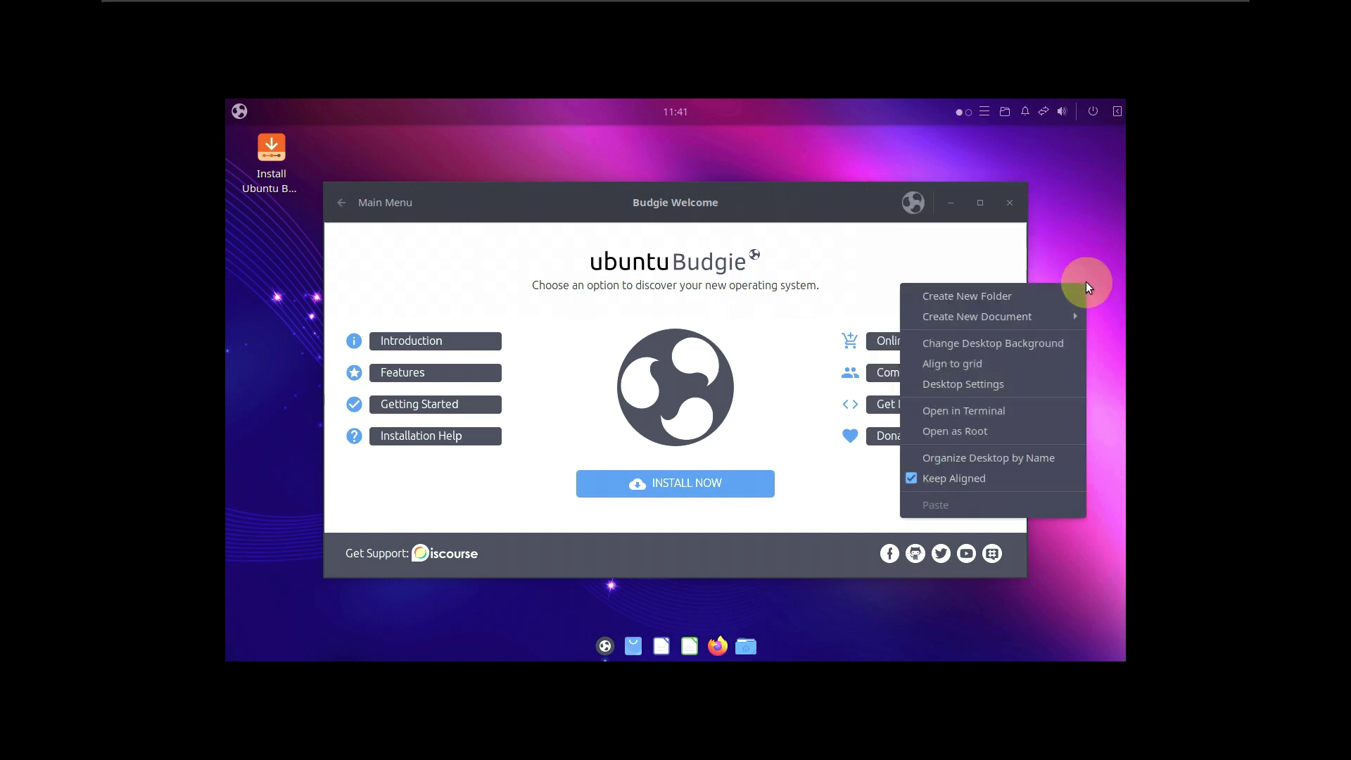
{"action": "left_click", "coordinate": [1010, 380]}
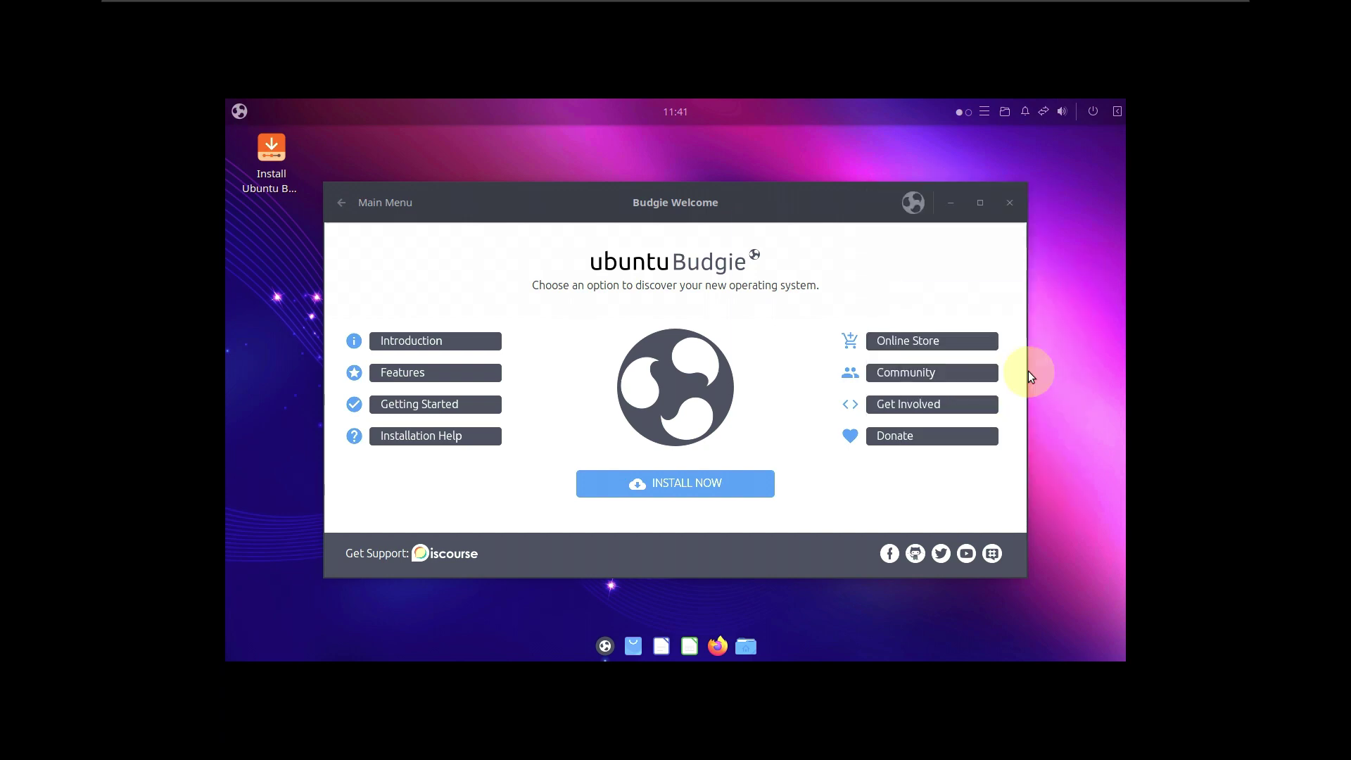
{"action": "left_click", "coordinate": [802, 140]}
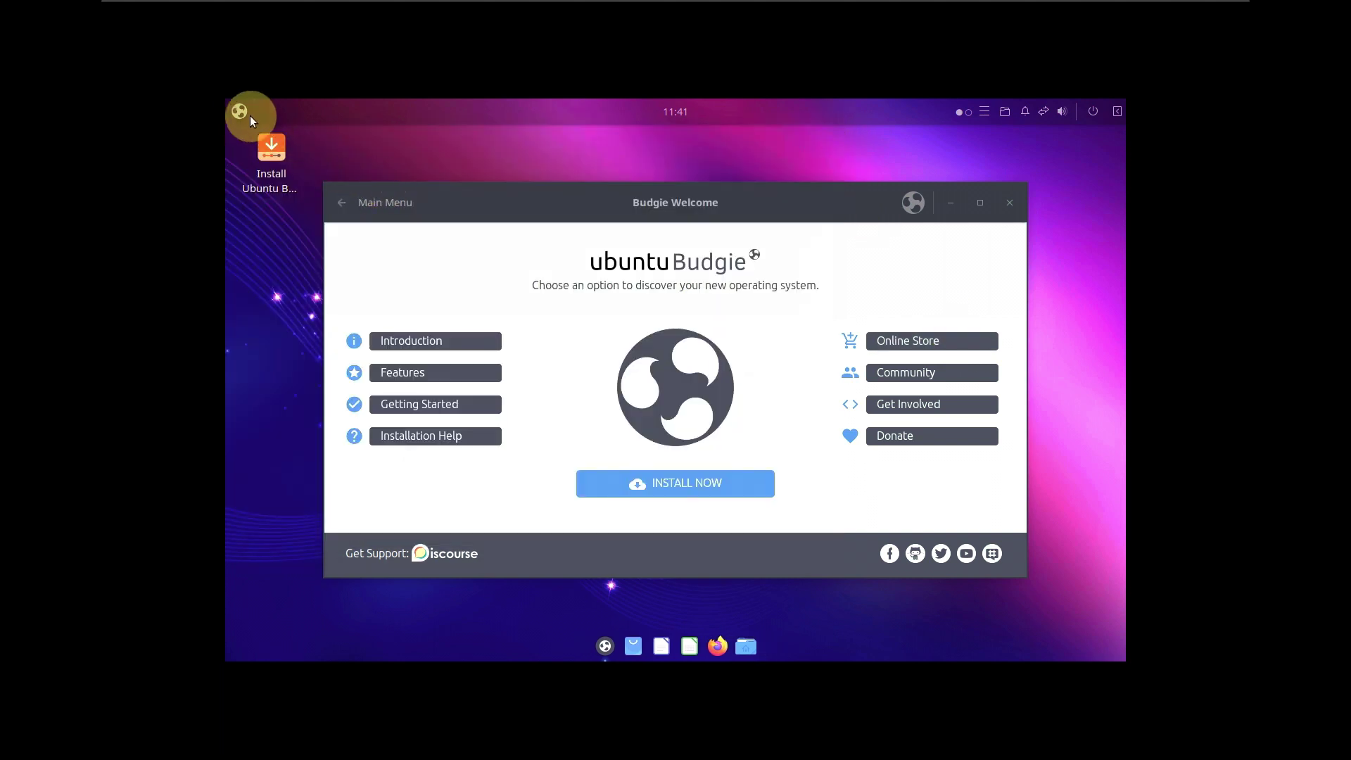
Check Budgie Desktop Settings from the application launcher and close it, dismissing the desktop's context options.
{"action": "left_click", "coordinate": [241, 111]}
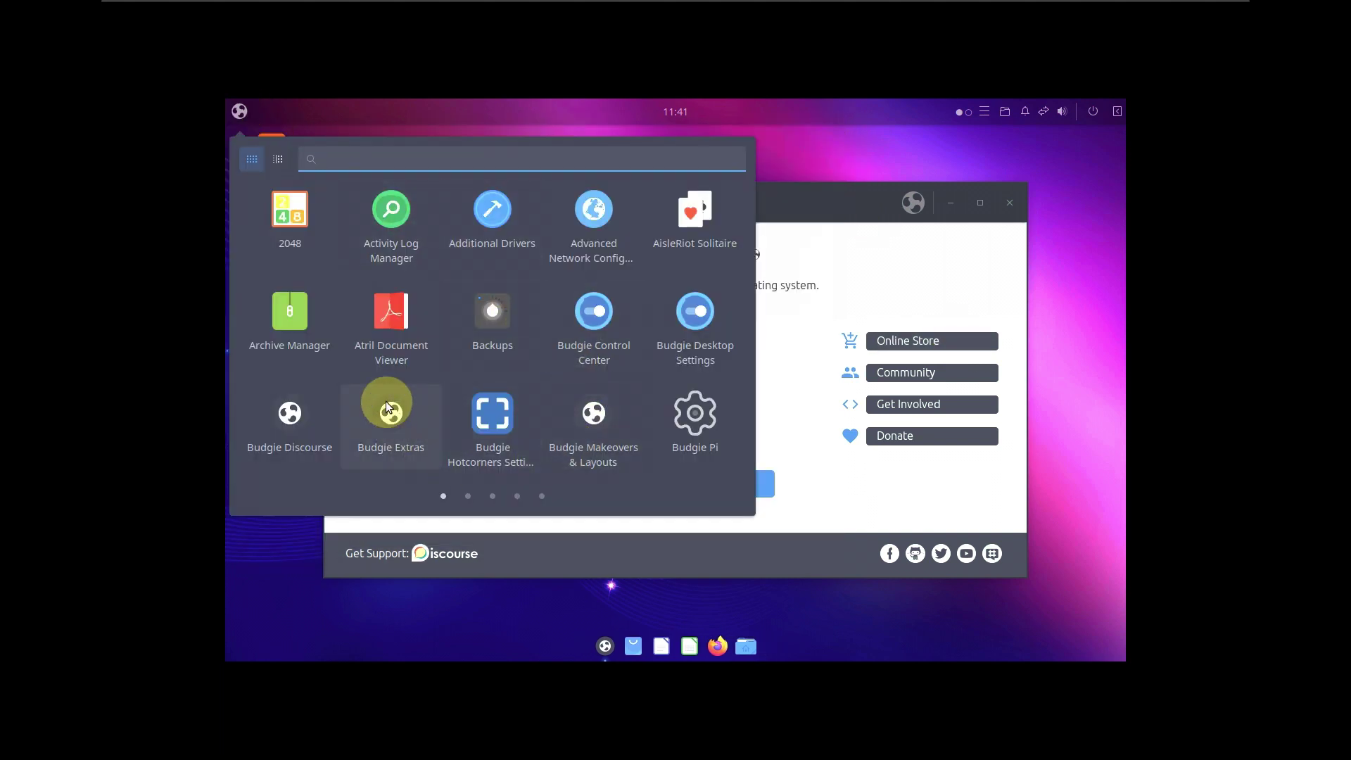
{"action": "left_click", "coordinate": [669, 343]}
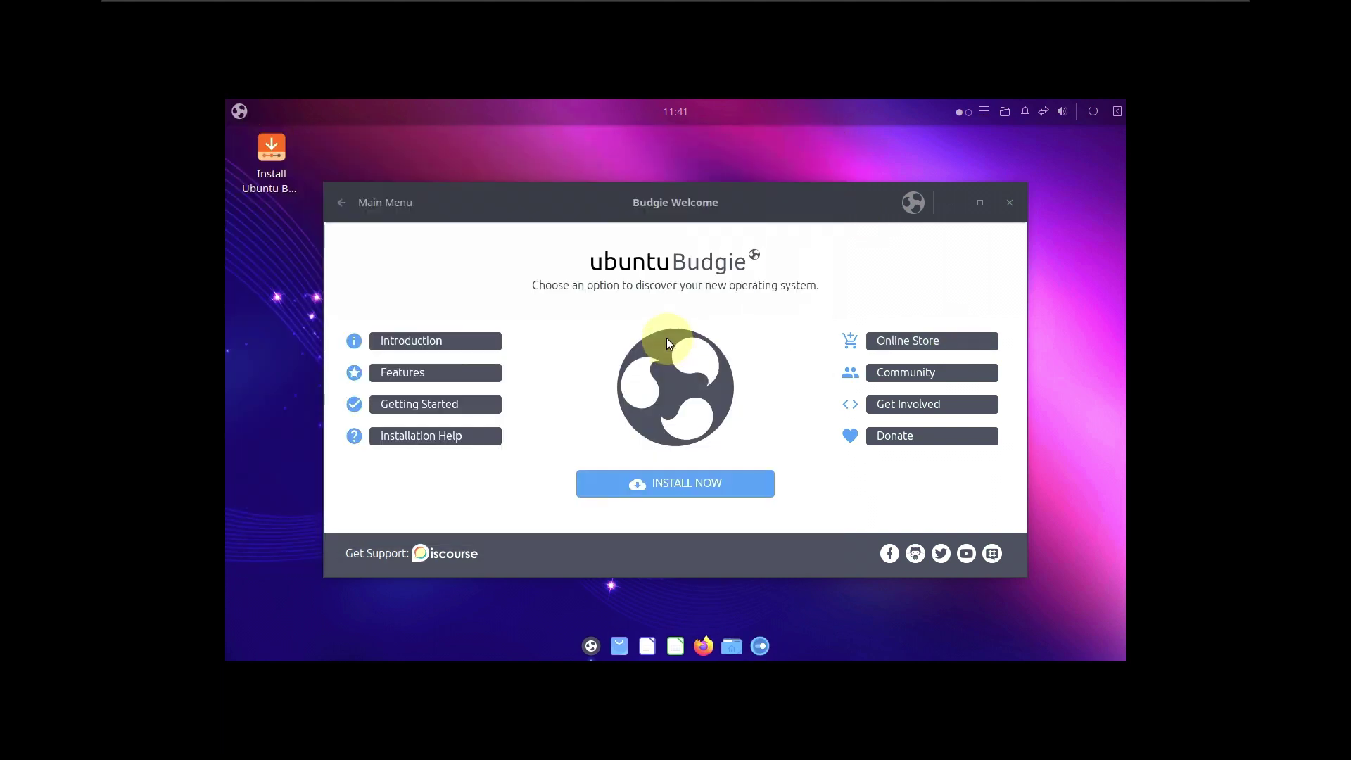
{"action": "left_click", "coordinate": [802, 139]}
{"action": "right_click", "coordinate": [280, 241]}
{"action": "left_click", "coordinate": [254, 239]}
Launch Budgie Control Center and bring up its Displays settings.
{"action": "left_click", "coordinate": [239, 110]}
{"action": "left_click", "coordinate": [569, 306]}
{"action": "left_click", "coordinate": [240, 111]}
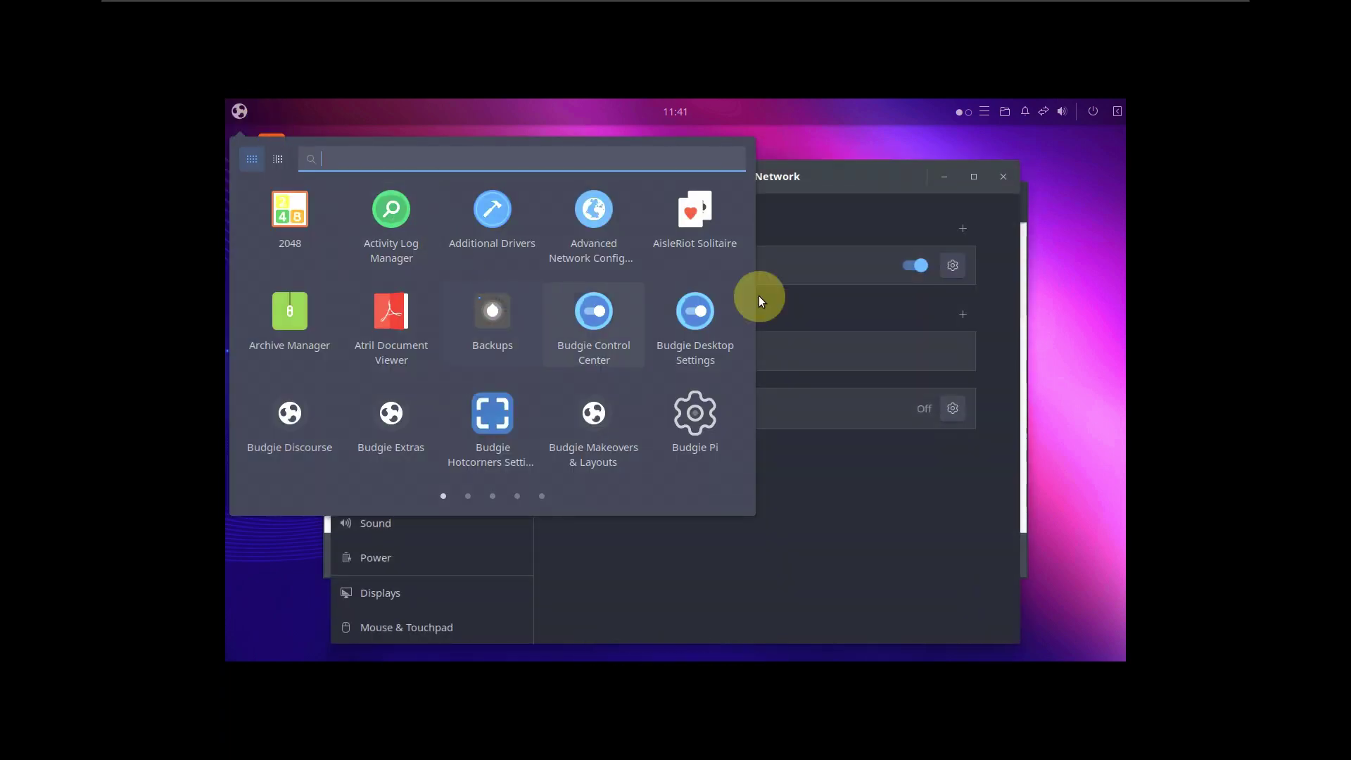
{"action": "left_click", "coordinate": [812, 184]}
{"action": "left_click", "coordinate": [386, 599]}
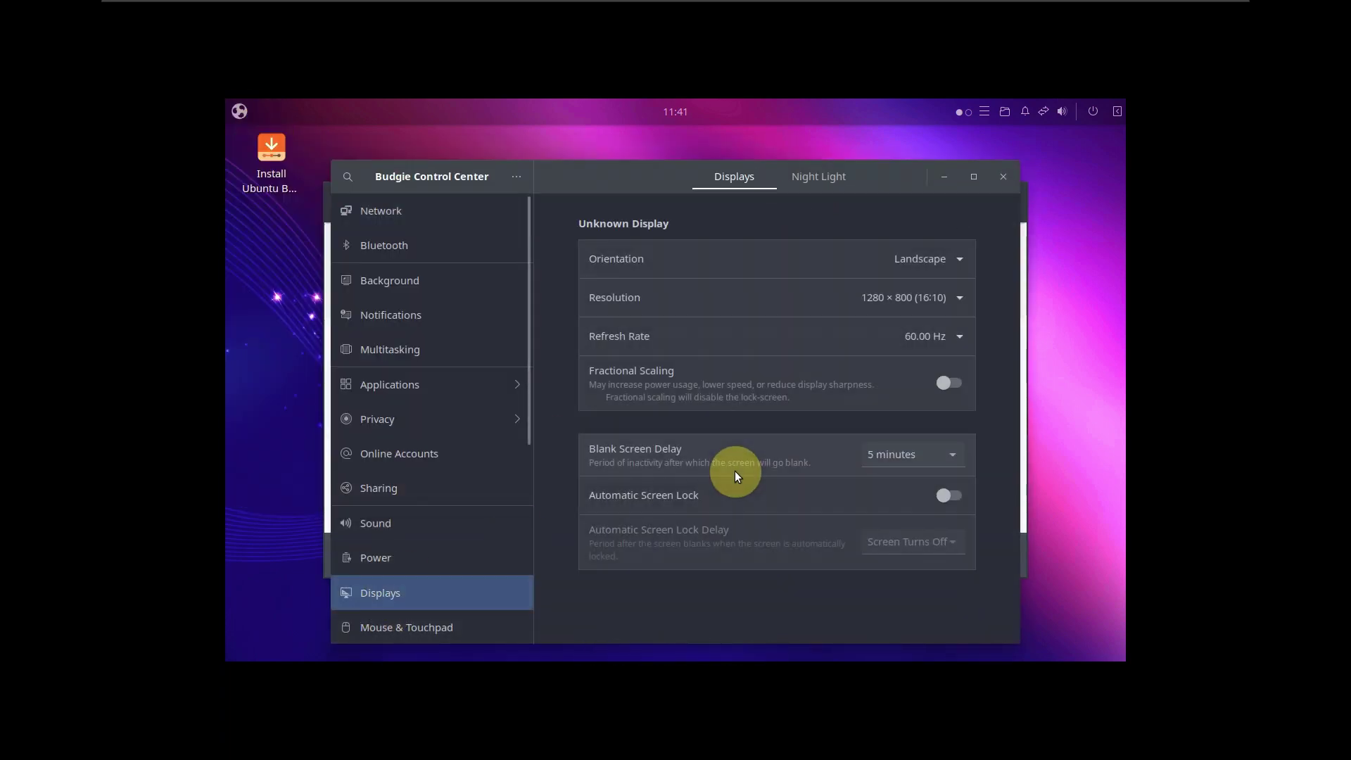
Set the display resolution to 1920 × 1080 (16:9), apply it and keep the configuration.
{"action": "left_click", "coordinate": [913, 303]}
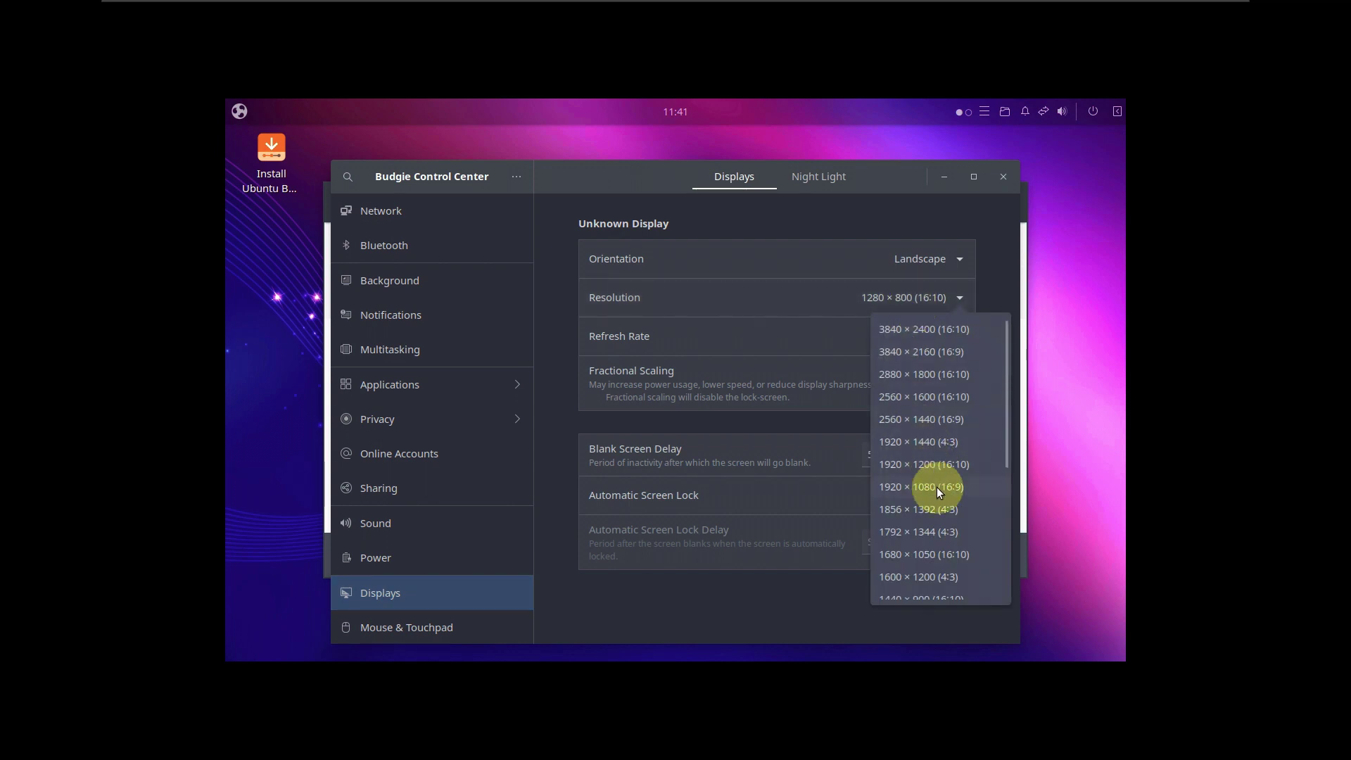
{"action": "left_click", "coordinate": [935, 487]}
{"action": "left_click", "coordinate": [992, 177]}
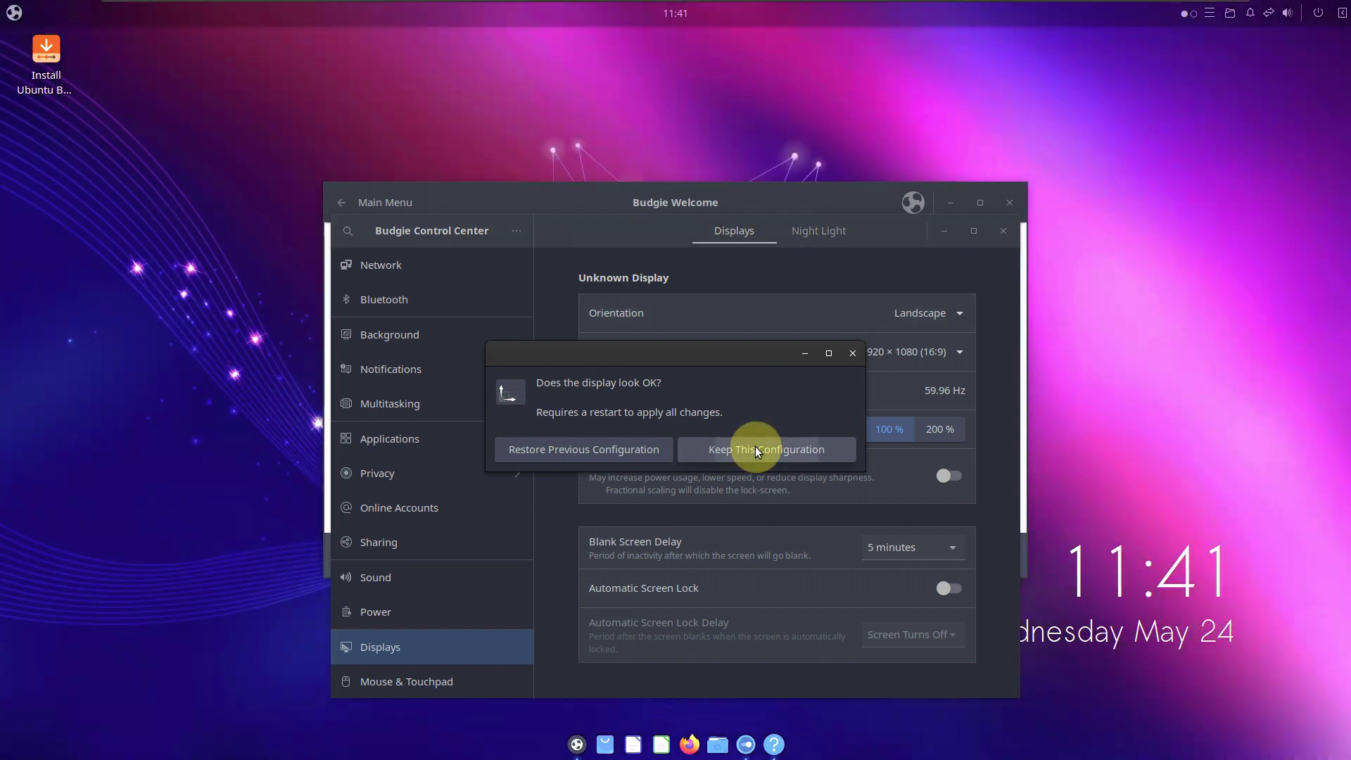
{"action": "left_click", "coordinate": [754, 449]}
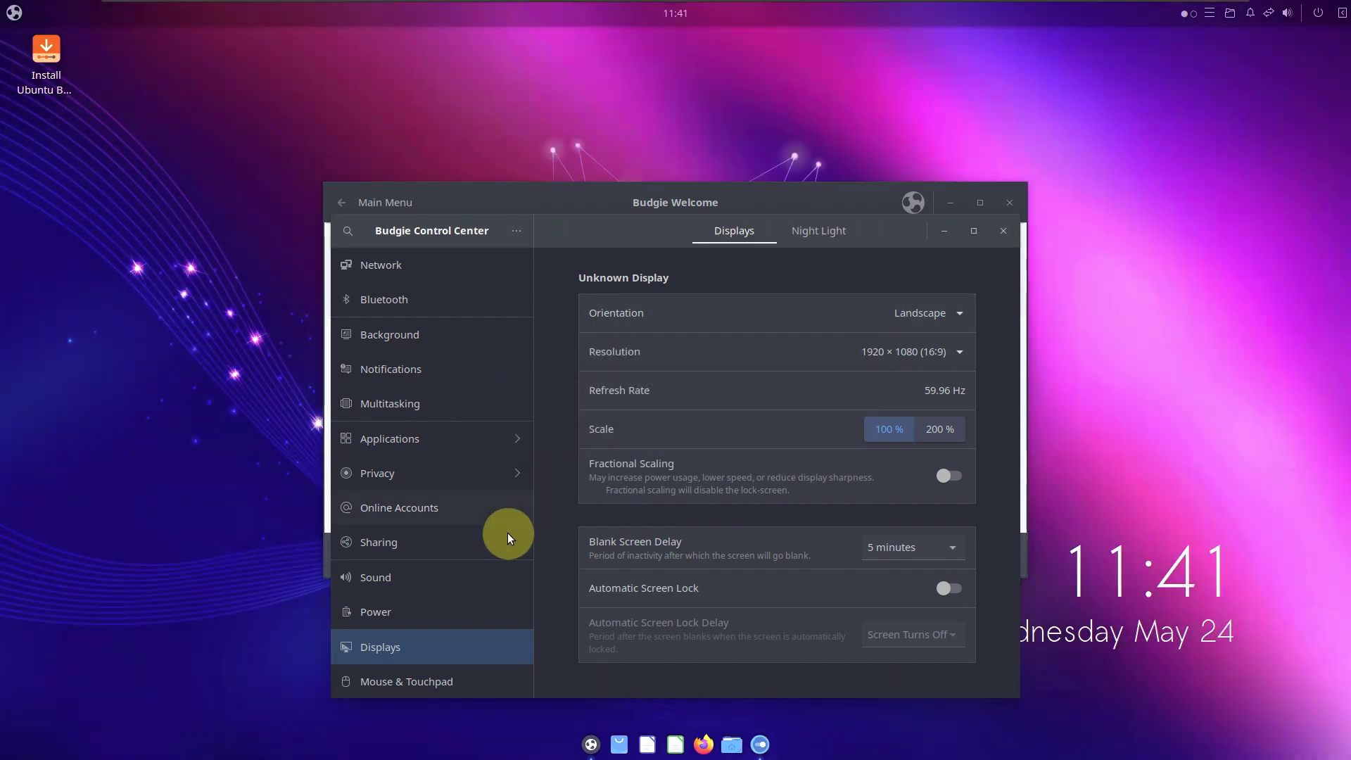
Review the maximized About page of the Control Center, highlight the OS name, and close both Control Center and Budgie Welcome.
{"action": "scroll", "coordinate": [507, 556], "scroll_direction": "down", "scroll_amount": 5}
{"action": "left_click", "coordinate": [480, 677]}
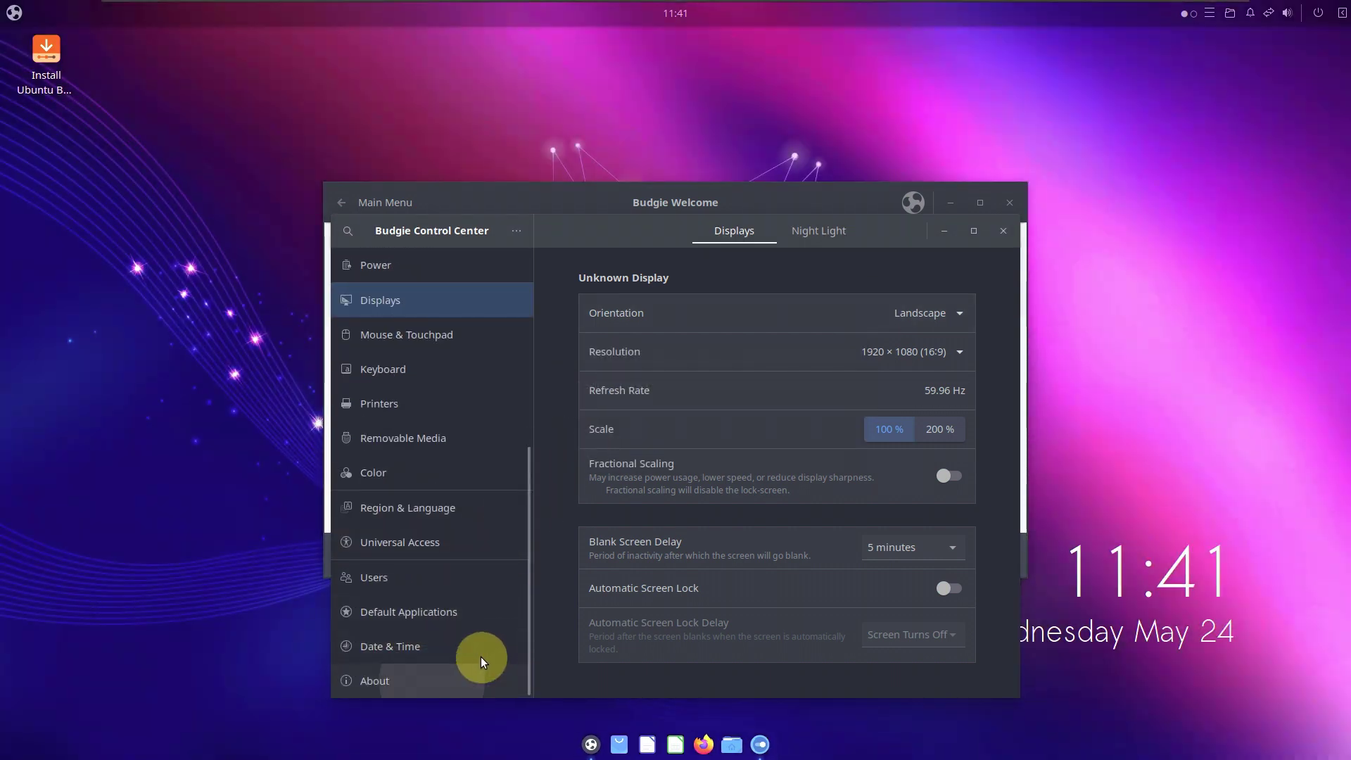
{"action": "left_click", "coordinate": [974, 231]}
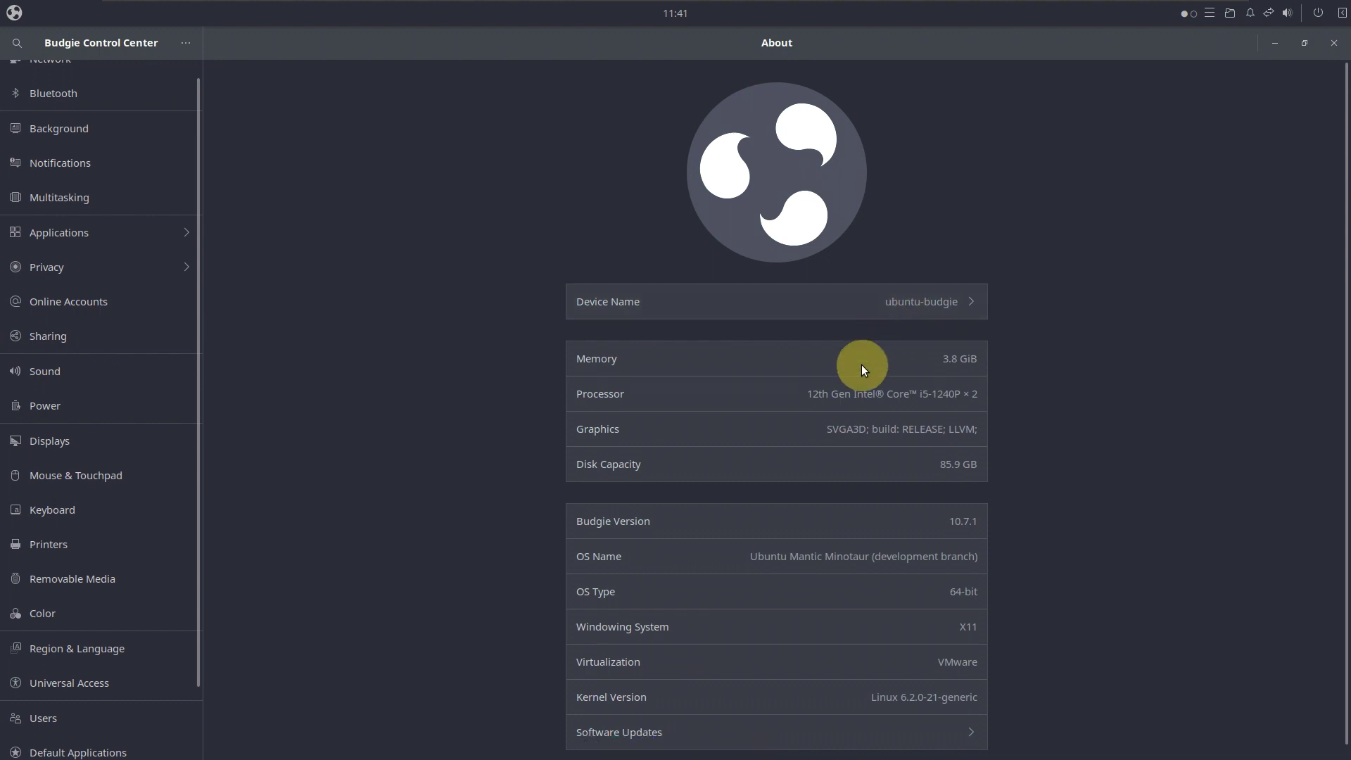
{"action": "scroll", "coordinate": [859, 383], "scroll_direction": "down", "scroll_amount": 1}
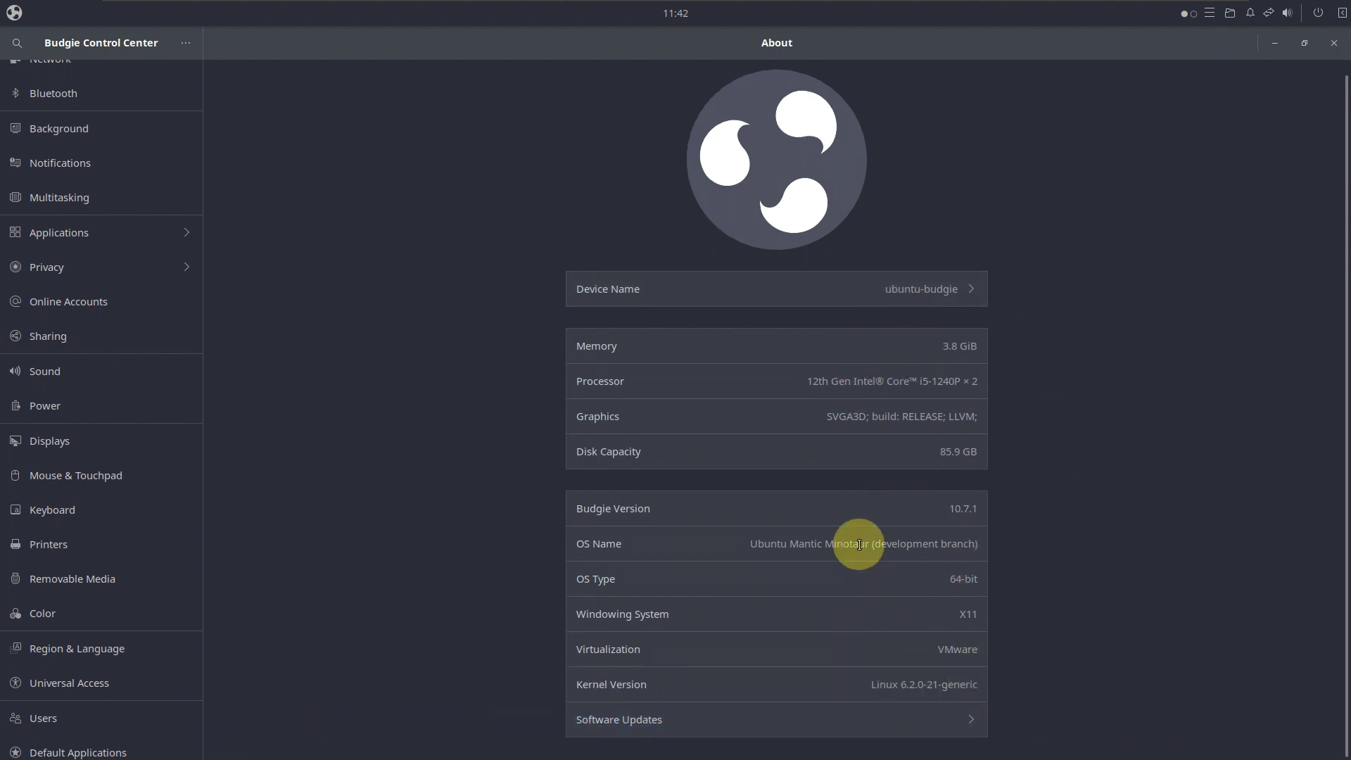
{"action": "left_click_drag", "start_coordinate": [749, 541], "coordinate": [1025, 536]}
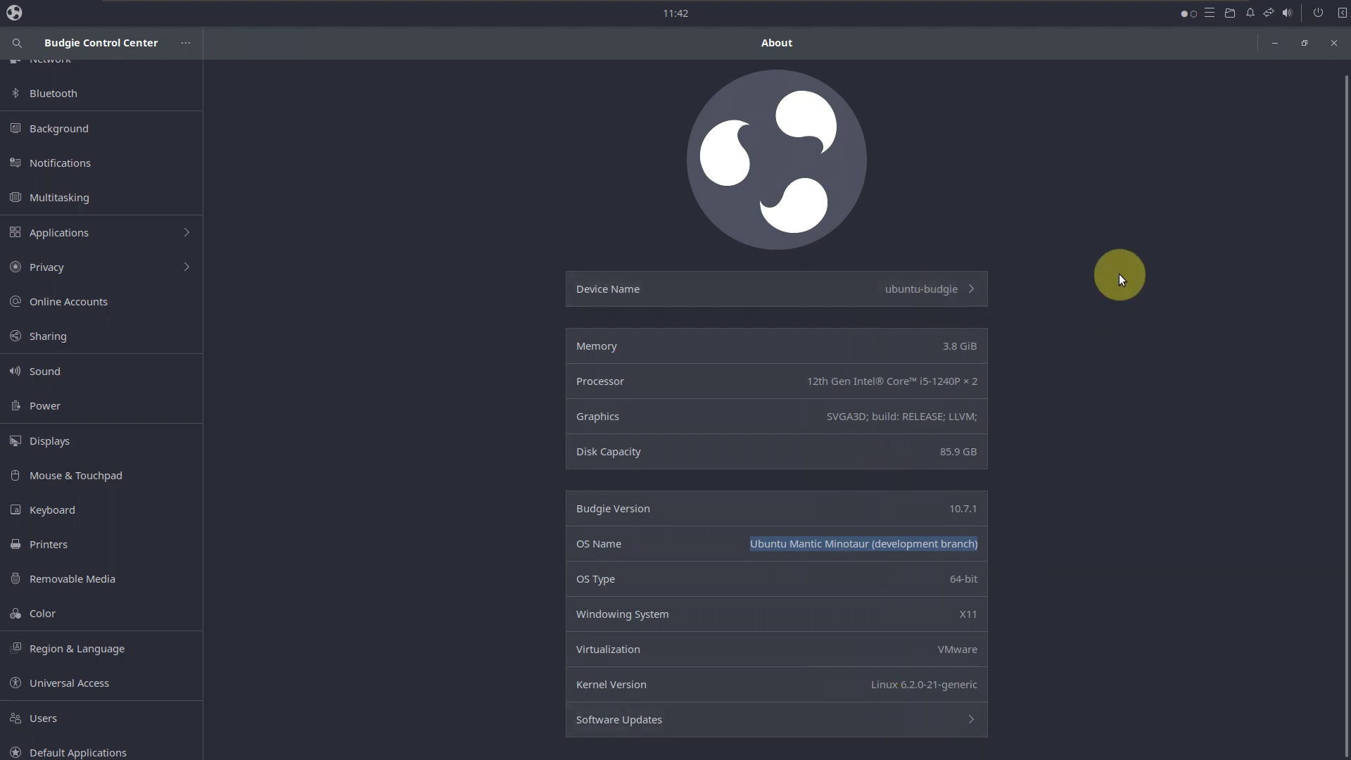
{"action": "left_click", "coordinate": [1330, 45]}
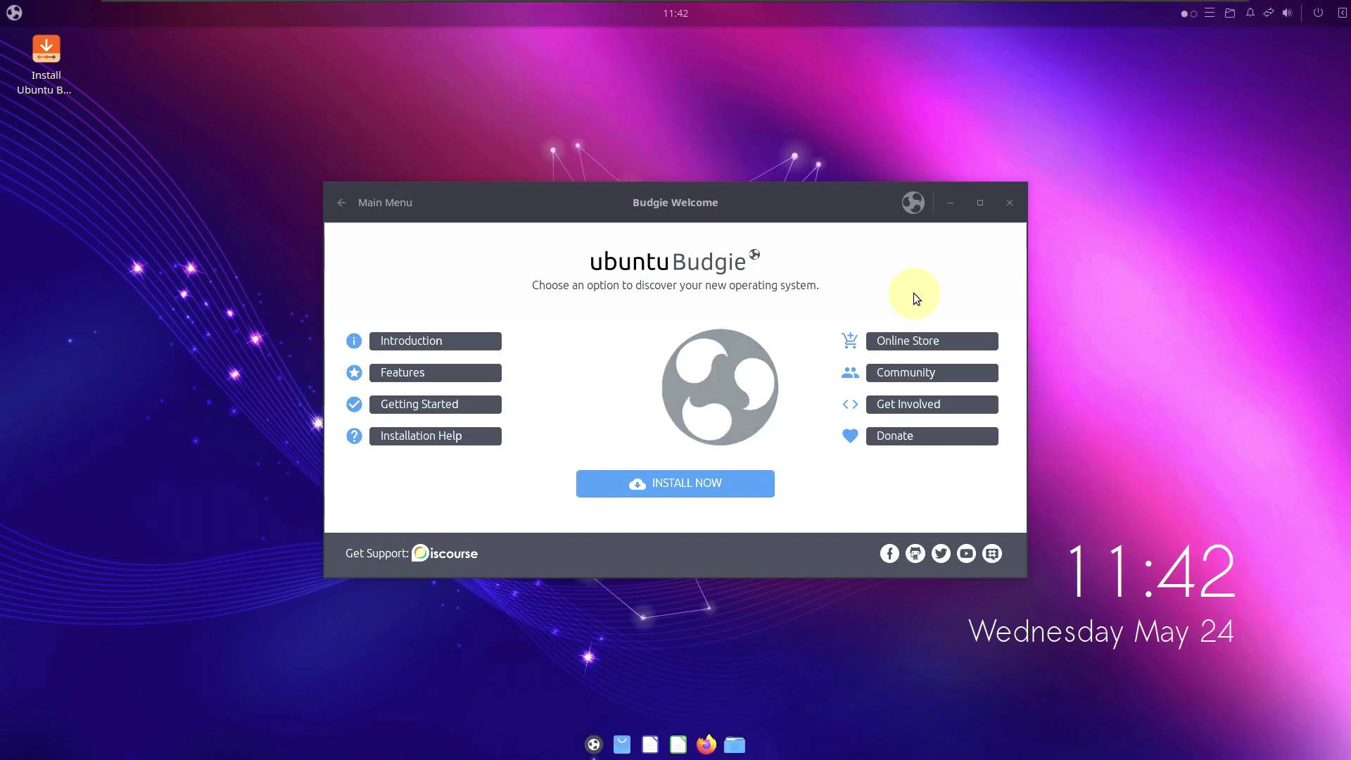
{"action": "left_click", "coordinate": [1012, 196]}
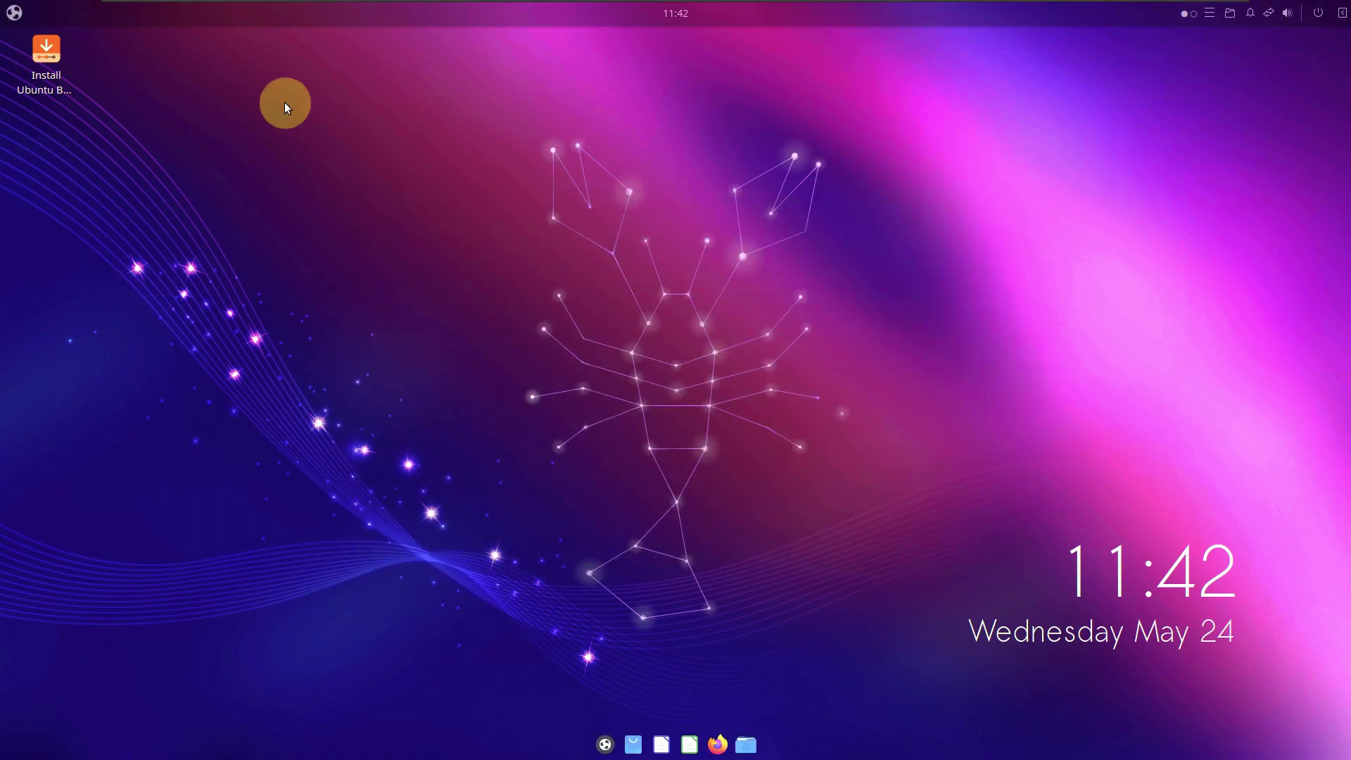
Switch the application launcher to the categorized list view, launch System Monitor from System Tools, and maximize it.
{"action": "left_click", "coordinate": [17, 13]}
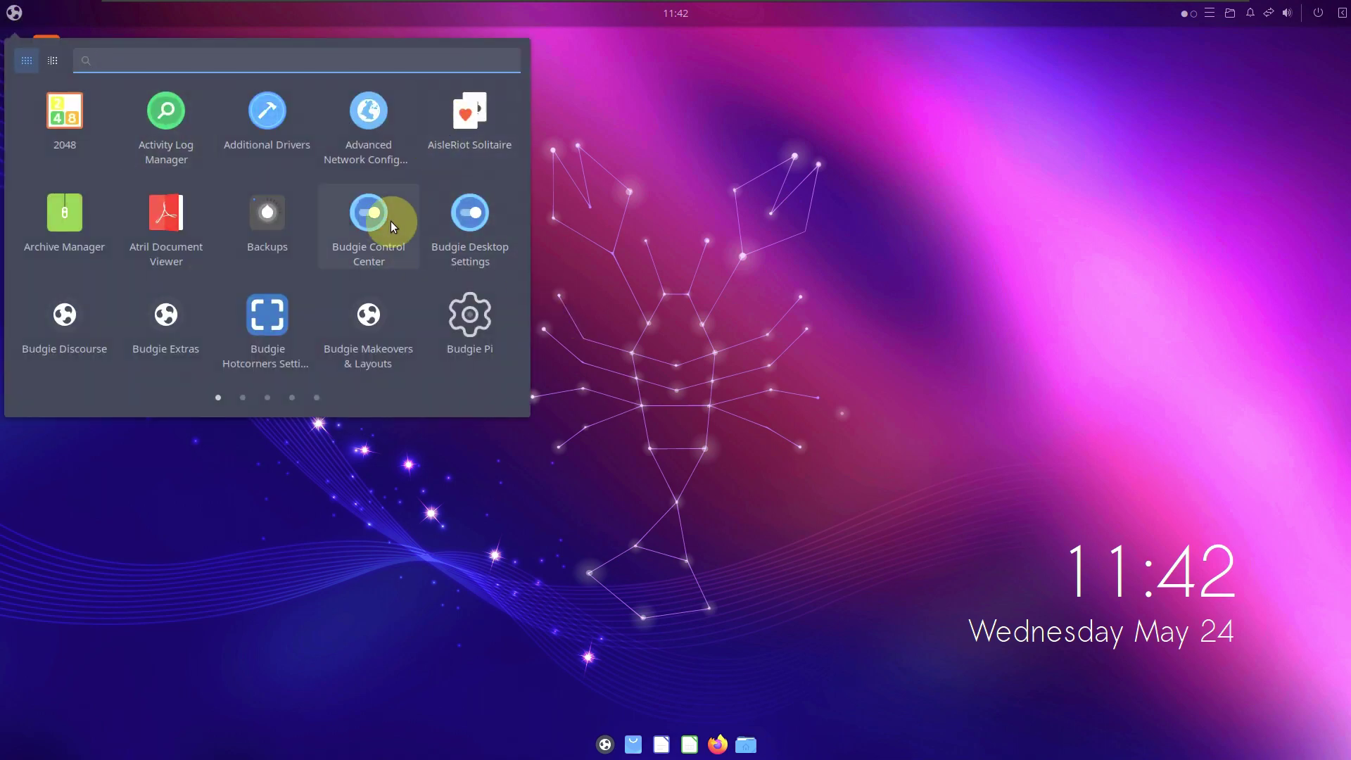
{"action": "left_click", "coordinate": [60, 64]}
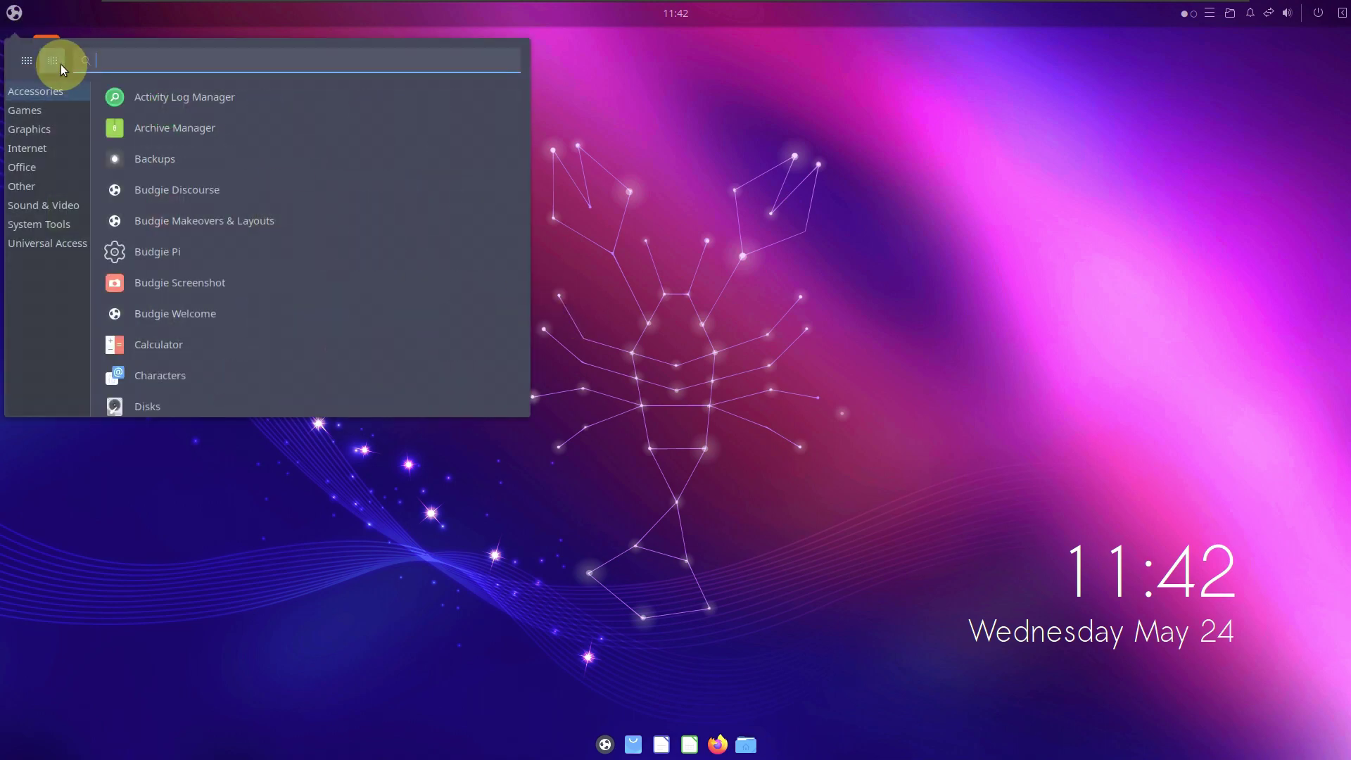
{"action": "left_click", "coordinate": [50, 227]}
{"action": "scroll", "coordinate": [231, 225], "scroll_direction": "down", "scroll_amount": 6}
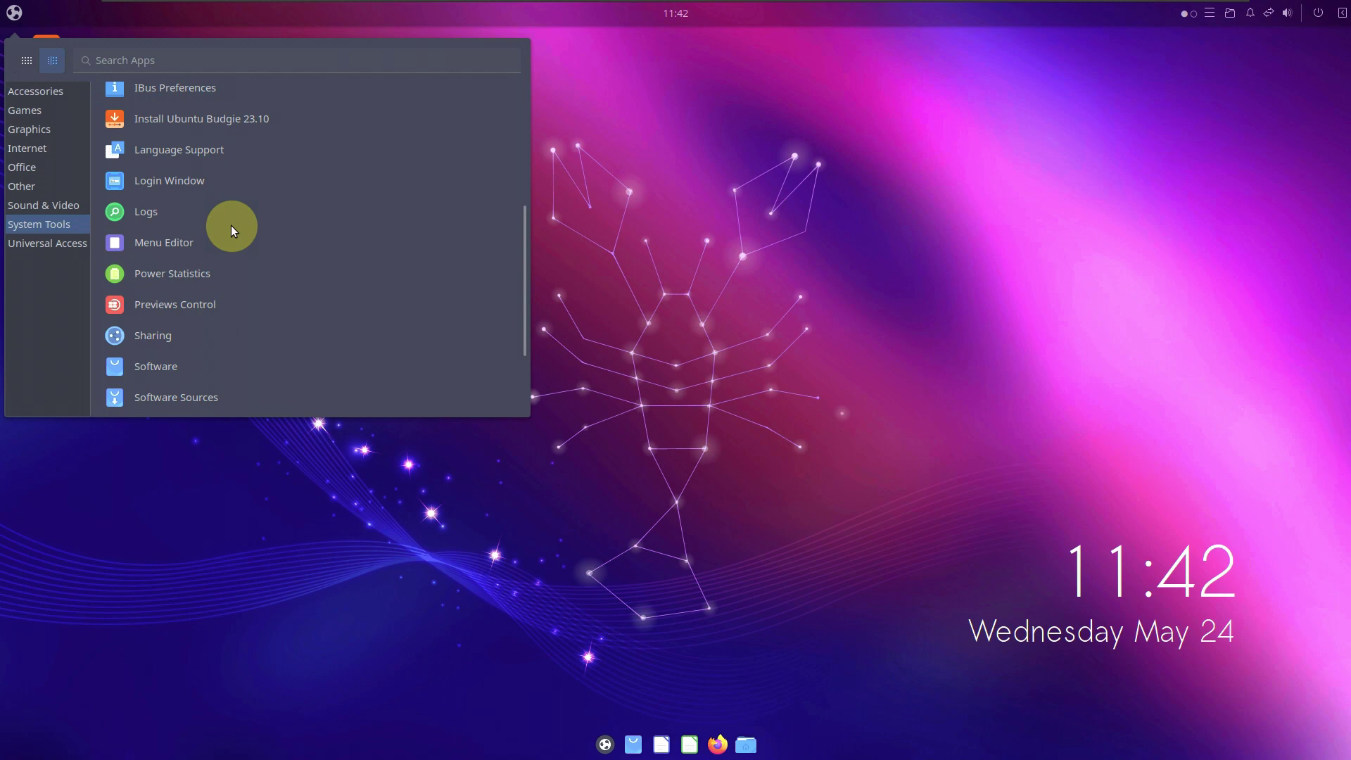
{"action": "left_click", "coordinate": [256, 364]}
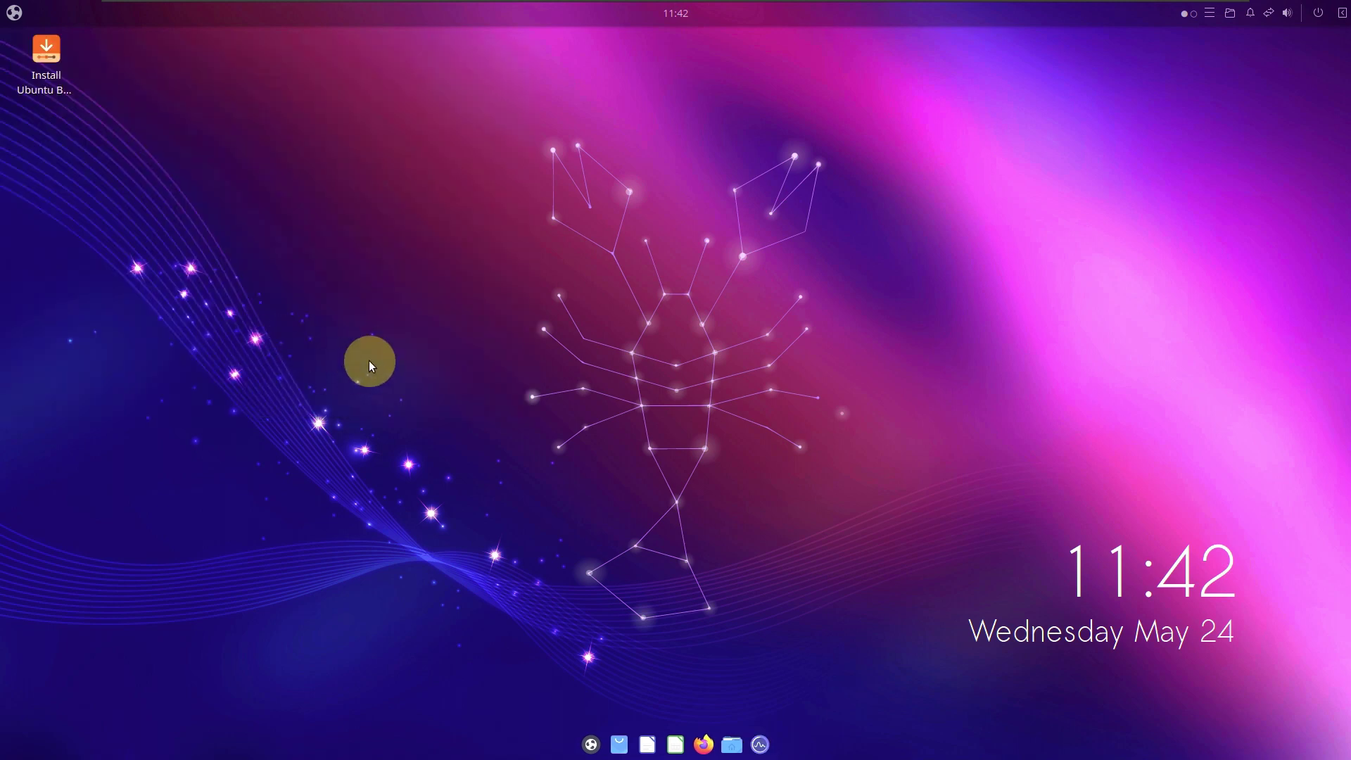
{"action": "left_click", "coordinate": [491, 49]}
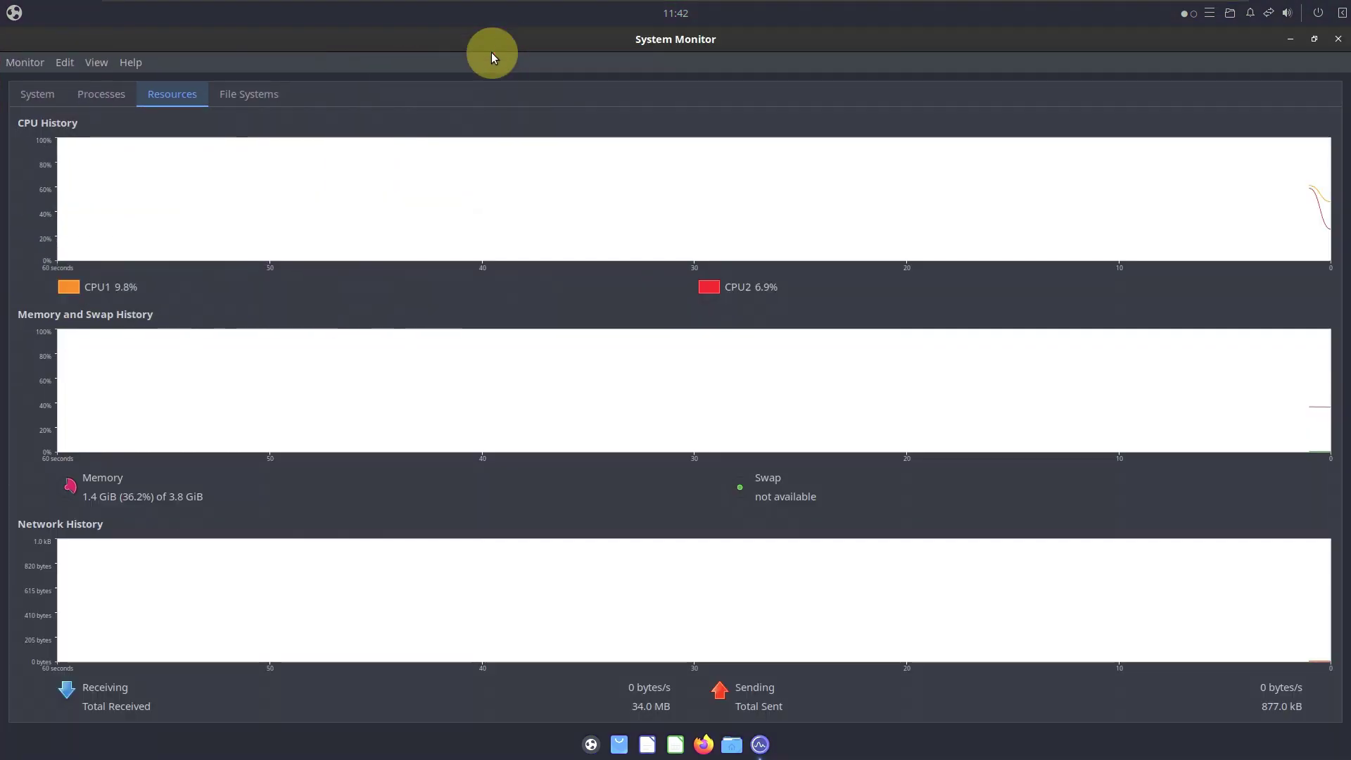
Examine the system information, the running processes and the program's About information in System Monitor.
{"action": "left_click", "coordinate": [39, 95]}
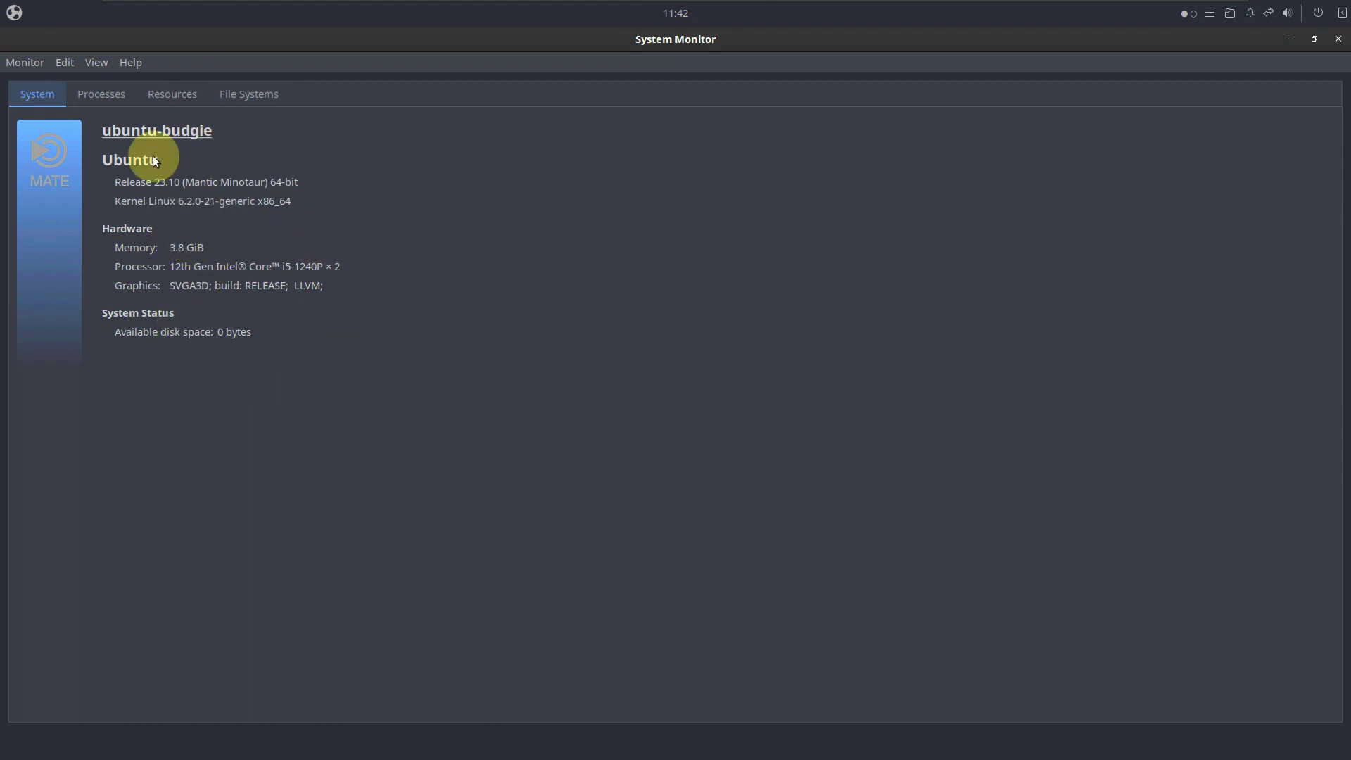
{"action": "left_click", "coordinate": [103, 90]}
{"action": "left_click", "coordinate": [131, 63]}
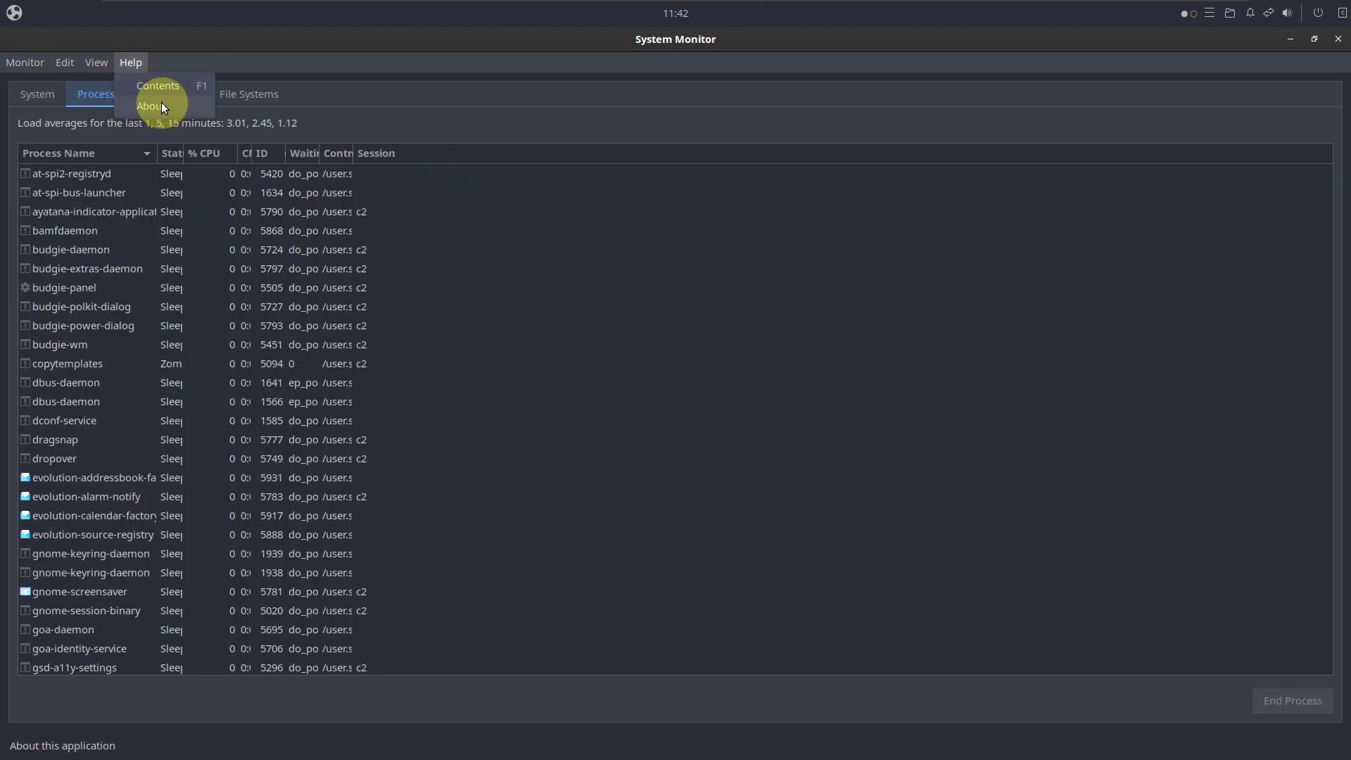
{"action": "left_click", "coordinate": [162, 103]}
{"action": "left_click", "coordinate": [805, 283]}
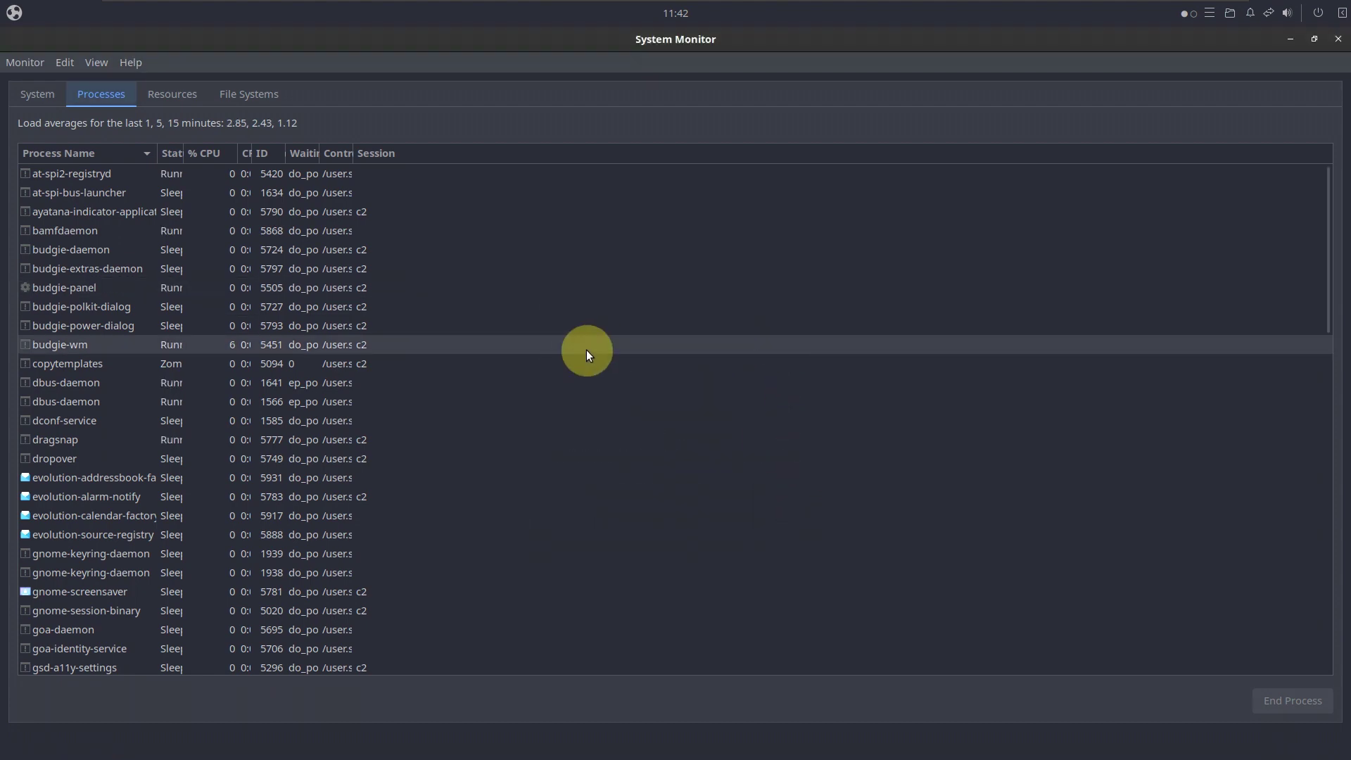
{"action": "scroll", "coordinate": [587, 350], "scroll_direction": "down", "scroll_amount": 7}
{"action": "scroll", "coordinate": [587, 351], "scroll_direction": "down", "scroll_amount": 10}
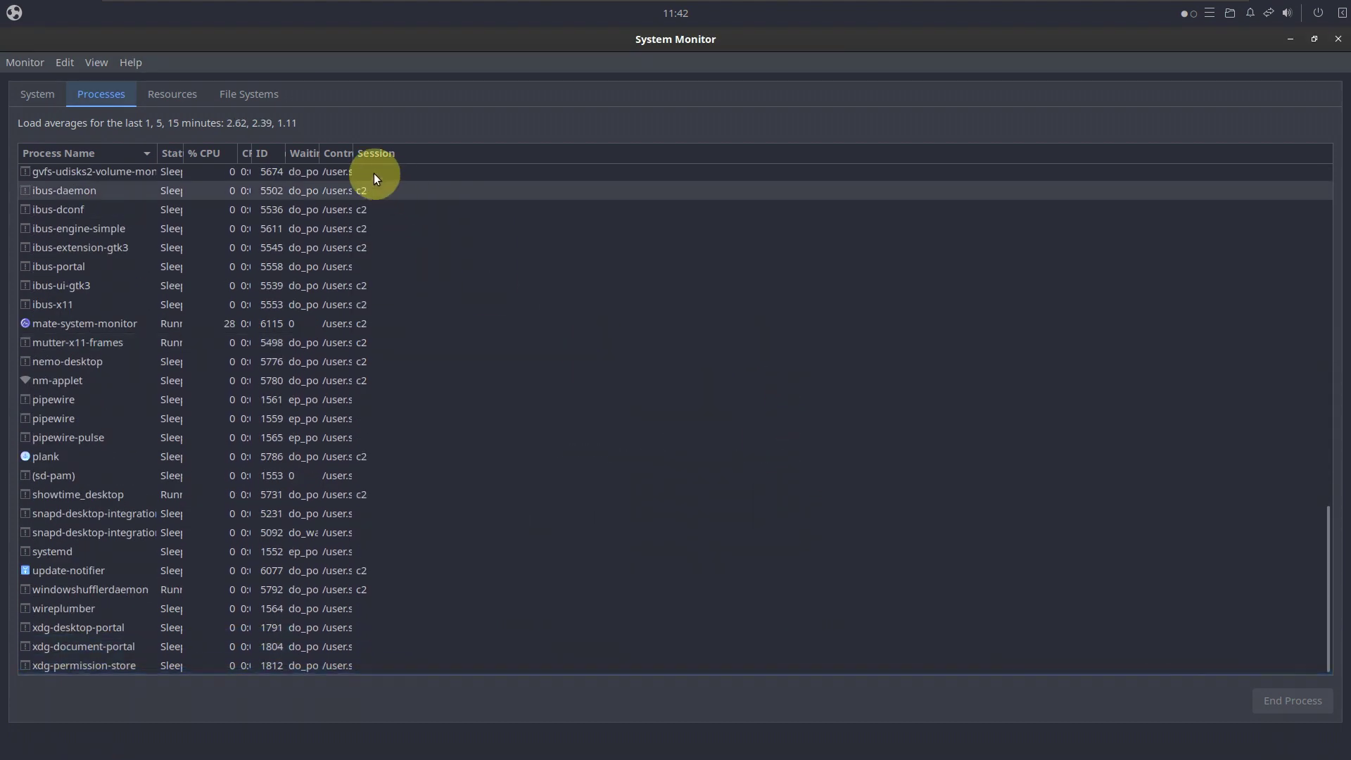
Widen the Status, % CPU, CPU Time, Waiting Channel and Control Group columns of the process list to show their full contents.
{"action": "left_click_drag", "start_coordinate": [355, 155], "coordinate": [932, 242]}
{"action": "left_click_drag", "start_coordinate": [320, 152], "coordinate": [452, 172]}
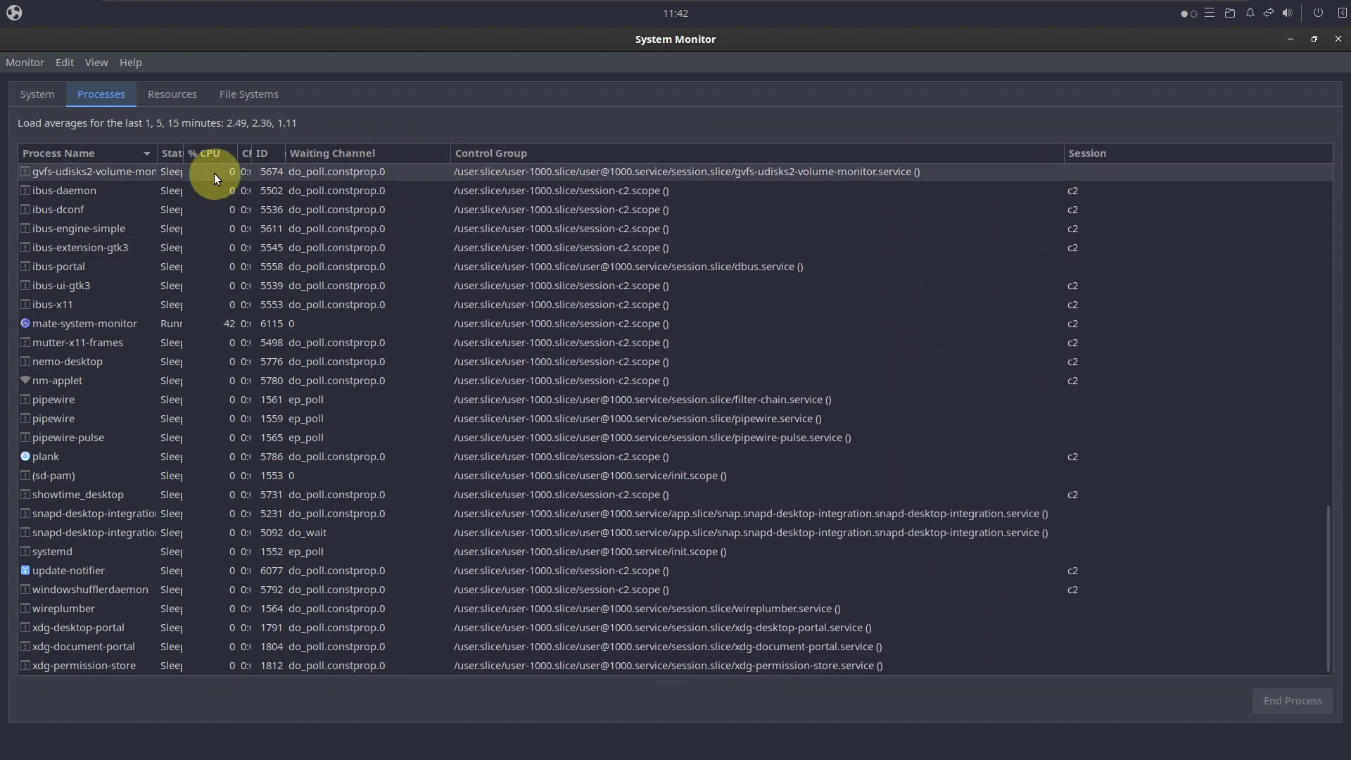
{"action": "left_click_drag", "start_coordinate": [183, 156], "coordinate": [392, 154]}
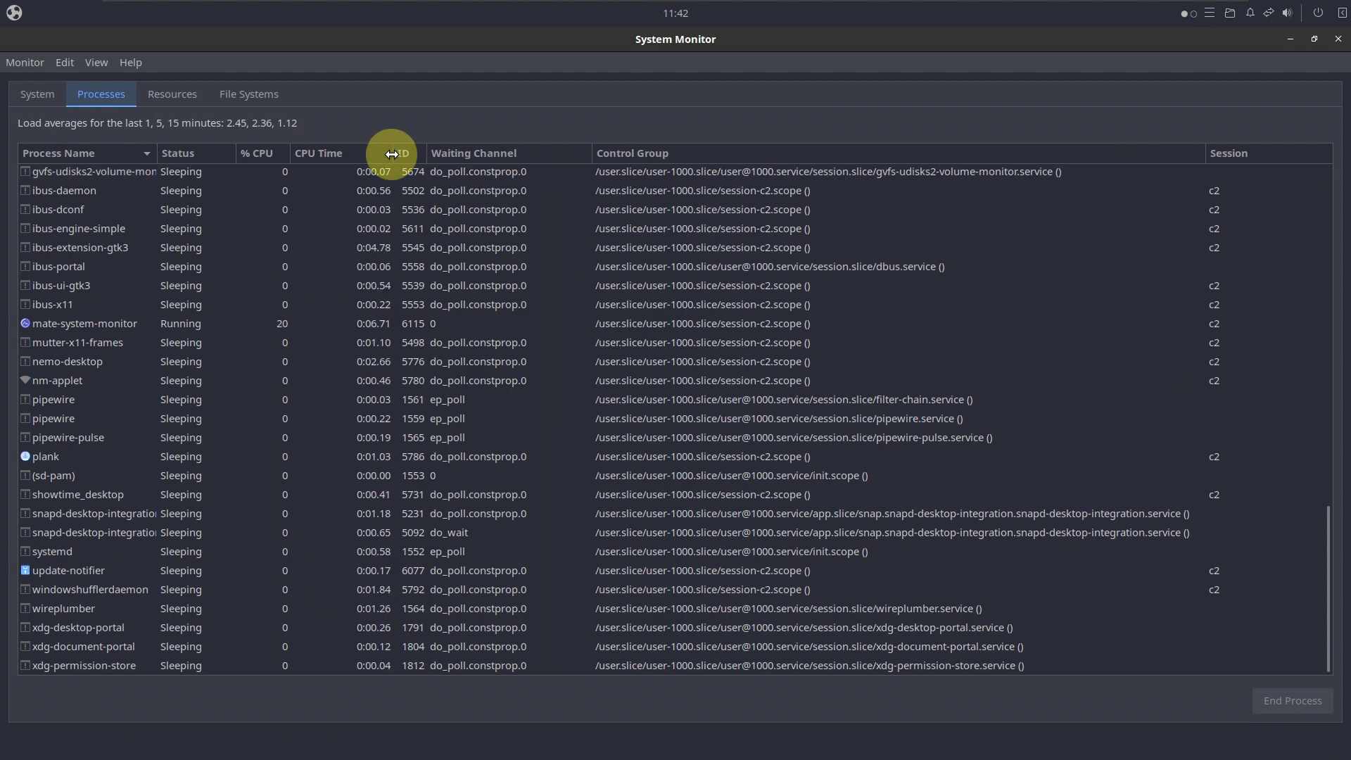
Look back through the process list and view the CPU, memory and network histories.
{"action": "scroll", "coordinate": [522, 378], "scroll_direction": "down", "scroll_amount": 1}
{"action": "scroll", "coordinate": [521, 378], "scroll_direction": "up", "scroll_amount": 8}
{"action": "scroll", "coordinate": [521, 378], "scroll_direction": "up", "scroll_amount": 5}
{"action": "left_click", "coordinate": [171, 94]}
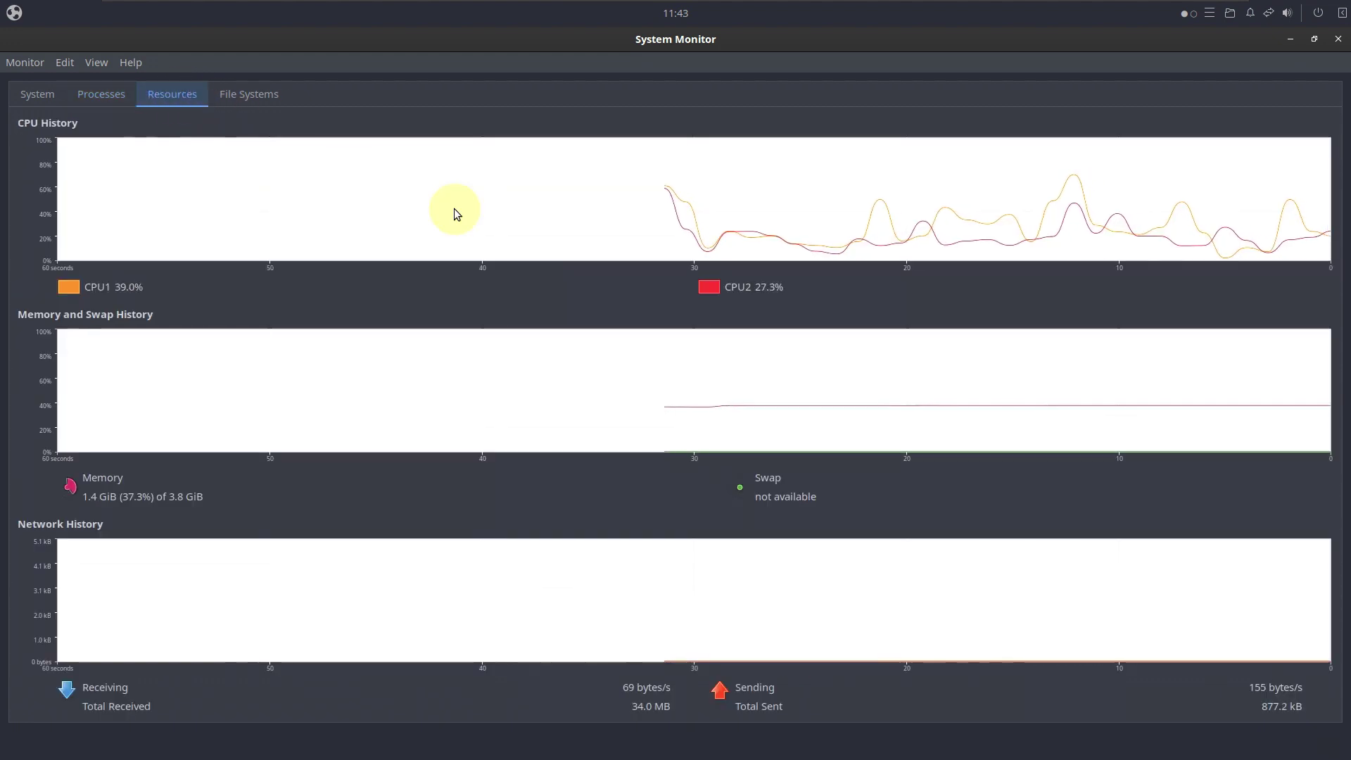
Recolour the CPU2 history line green and the memory history line purple, and close System Monitor.
{"action": "left_click", "coordinate": [709, 287]}
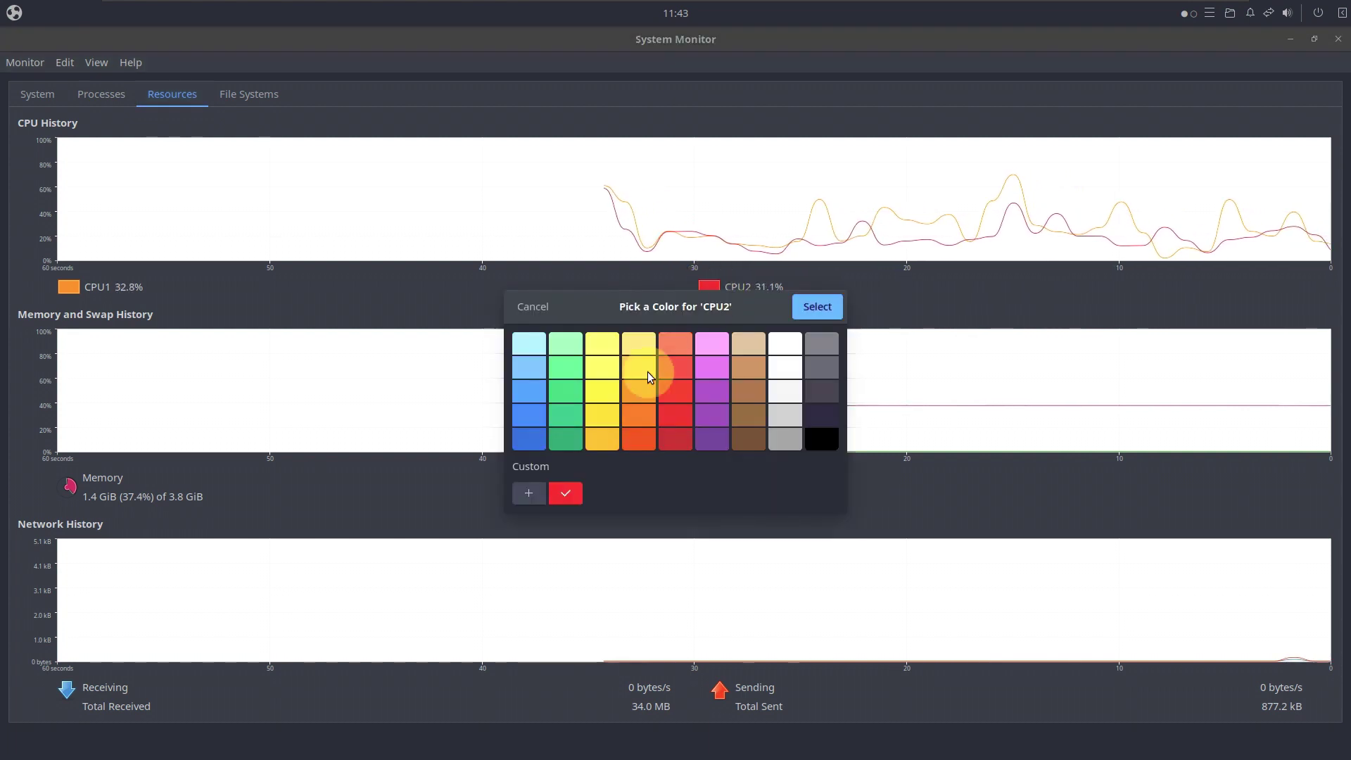
{"action": "left_click", "coordinate": [815, 308]}
{"action": "left_click", "coordinate": [78, 486]}
{"action": "left_click", "coordinate": [709, 392]}
{"action": "left_click", "coordinate": [816, 307]}
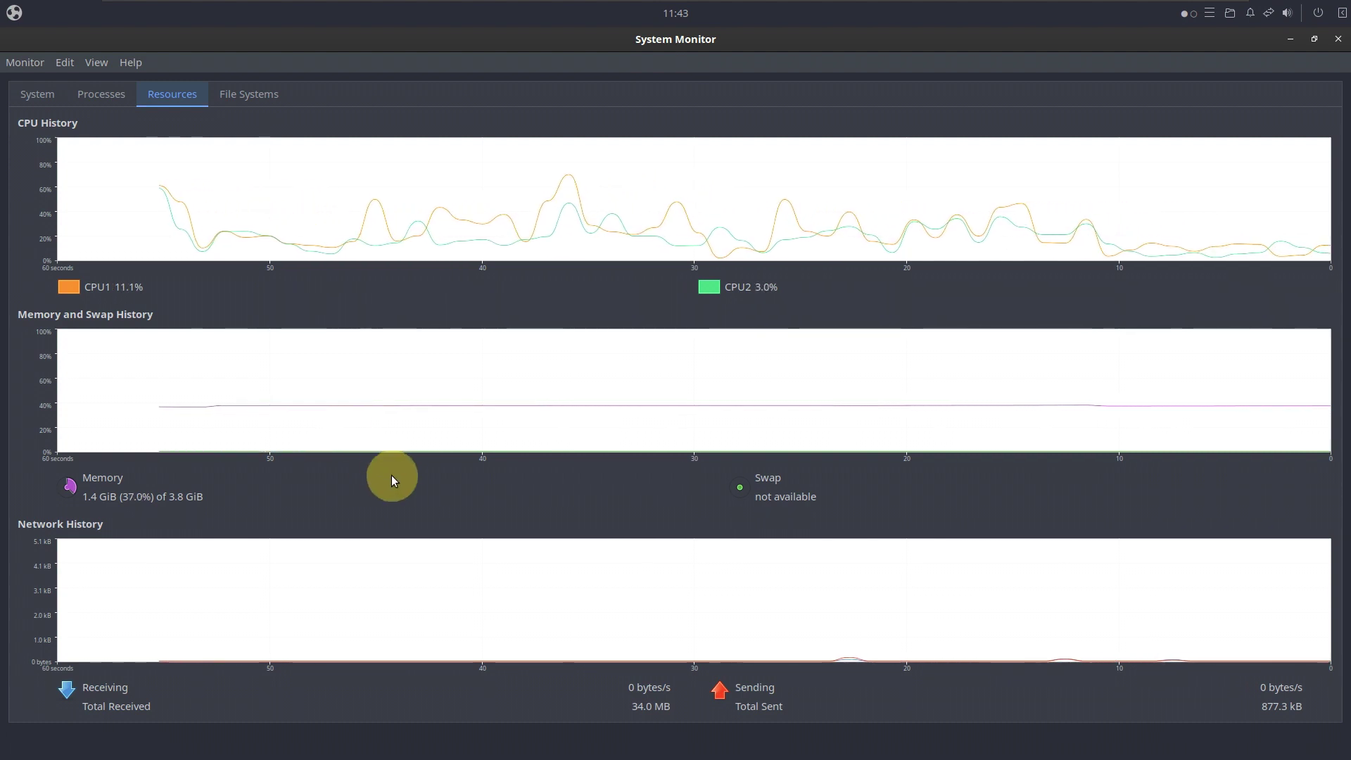
{"action": "left_click", "coordinate": [1339, 44]}
Launch the Tilix terminal from System Tools, run inxi -sv8 and maximize the window.
{"action": "left_click", "coordinate": [17, 16]}
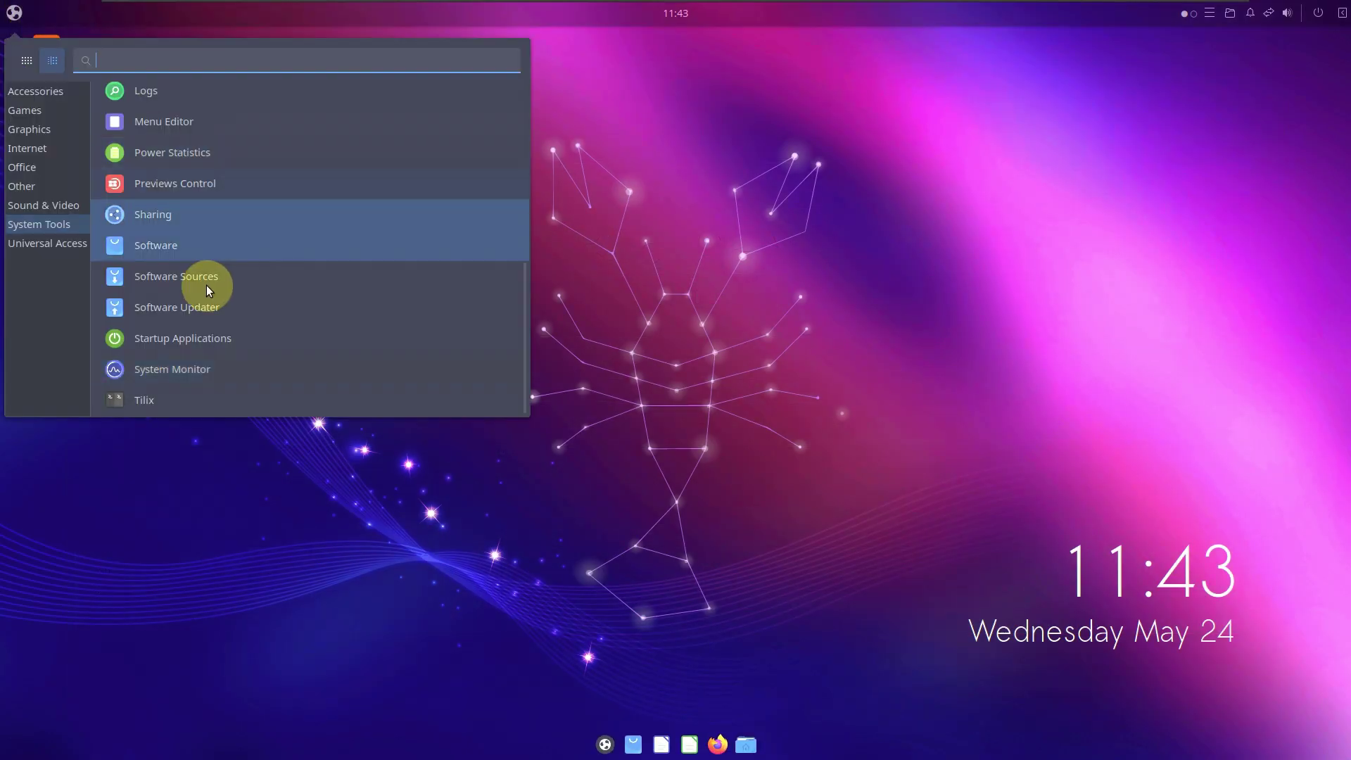
{"action": "left_click", "coordinate": [171, 396]}
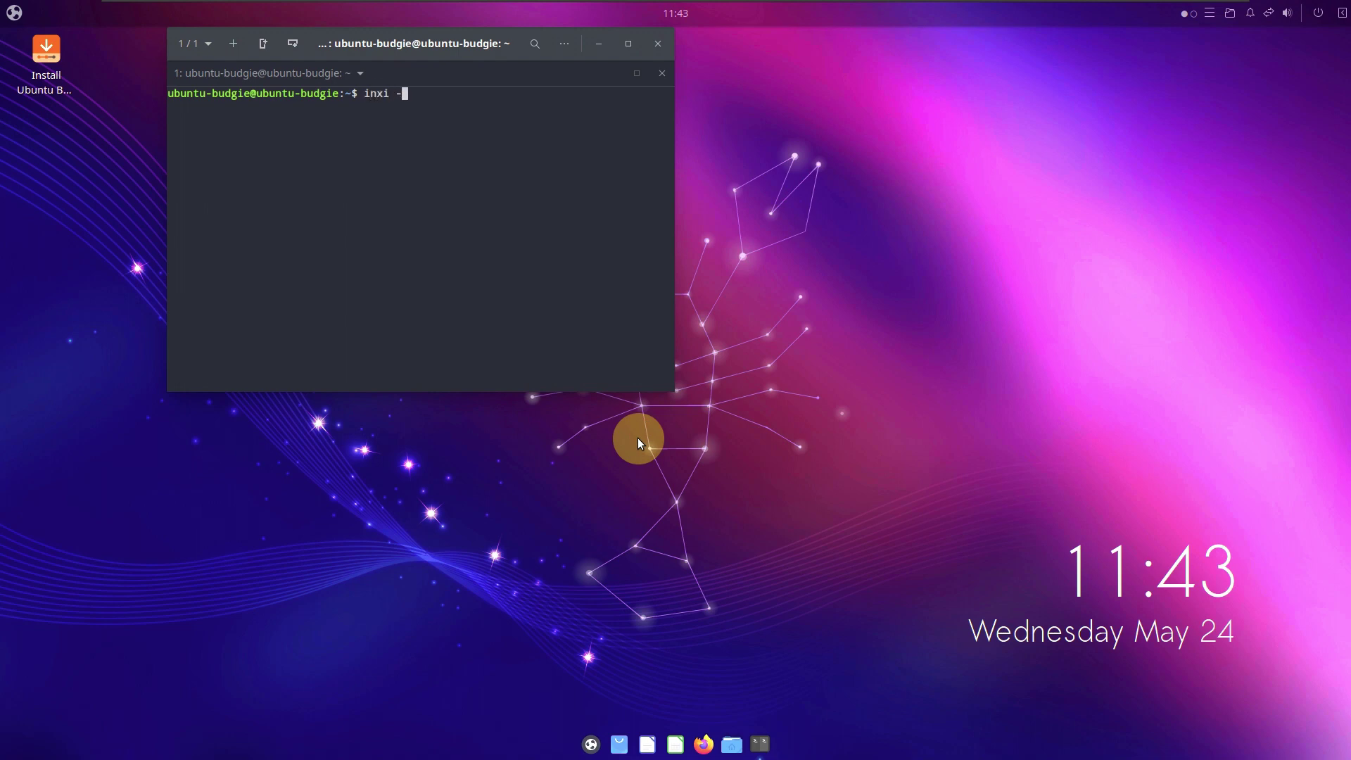
{"action": "left_click", "coordinate": [628, 44]}
Examine the system, machine, memory, CPU, graphics and audio sections of the inxi report, highlighting the key lines.
{"action": "scroll", "coordinate": [570, 209], "scroll_direction": "up", "scroll_amount": 1}
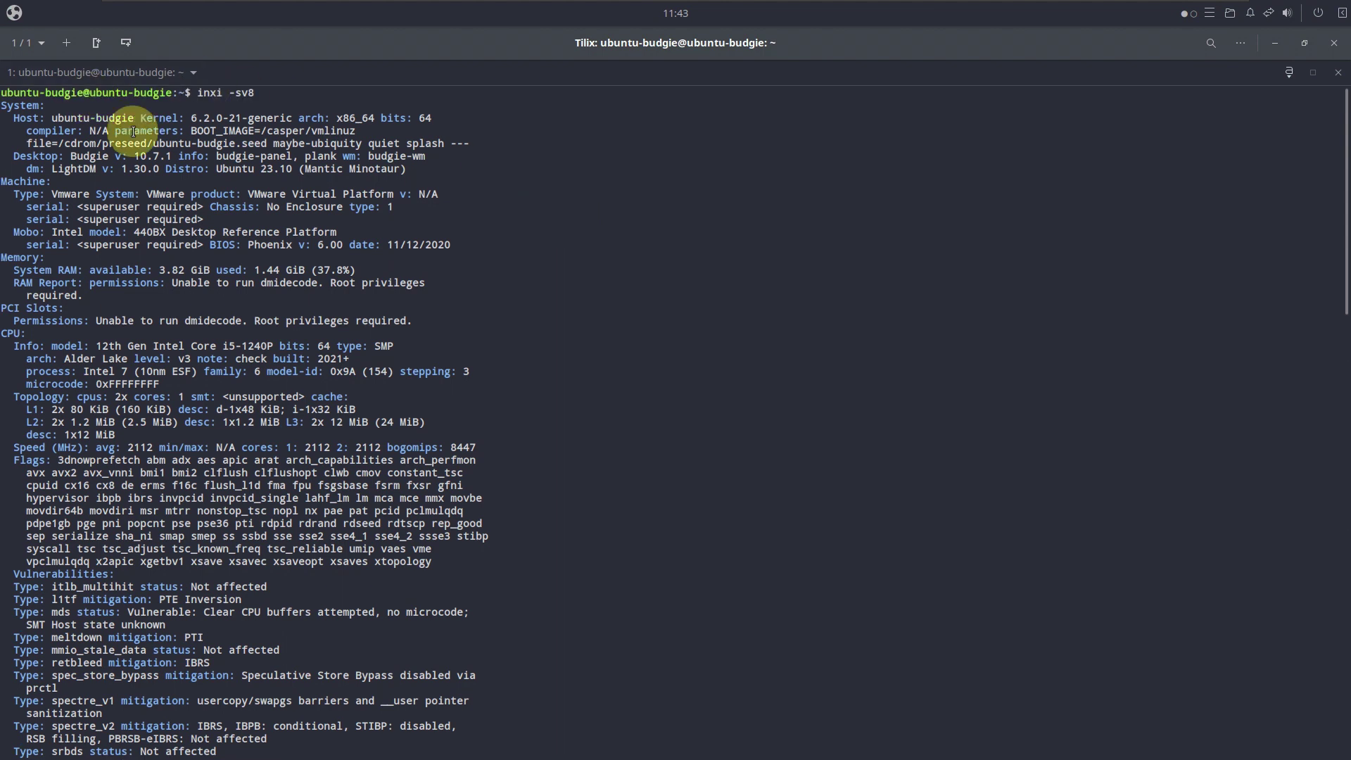
{"action": "left_click_drag", "start_coordinate": [14, 119], "coordinate": [371, 275]}
{"action": "triple_click", "coordinate": [362, 270]}
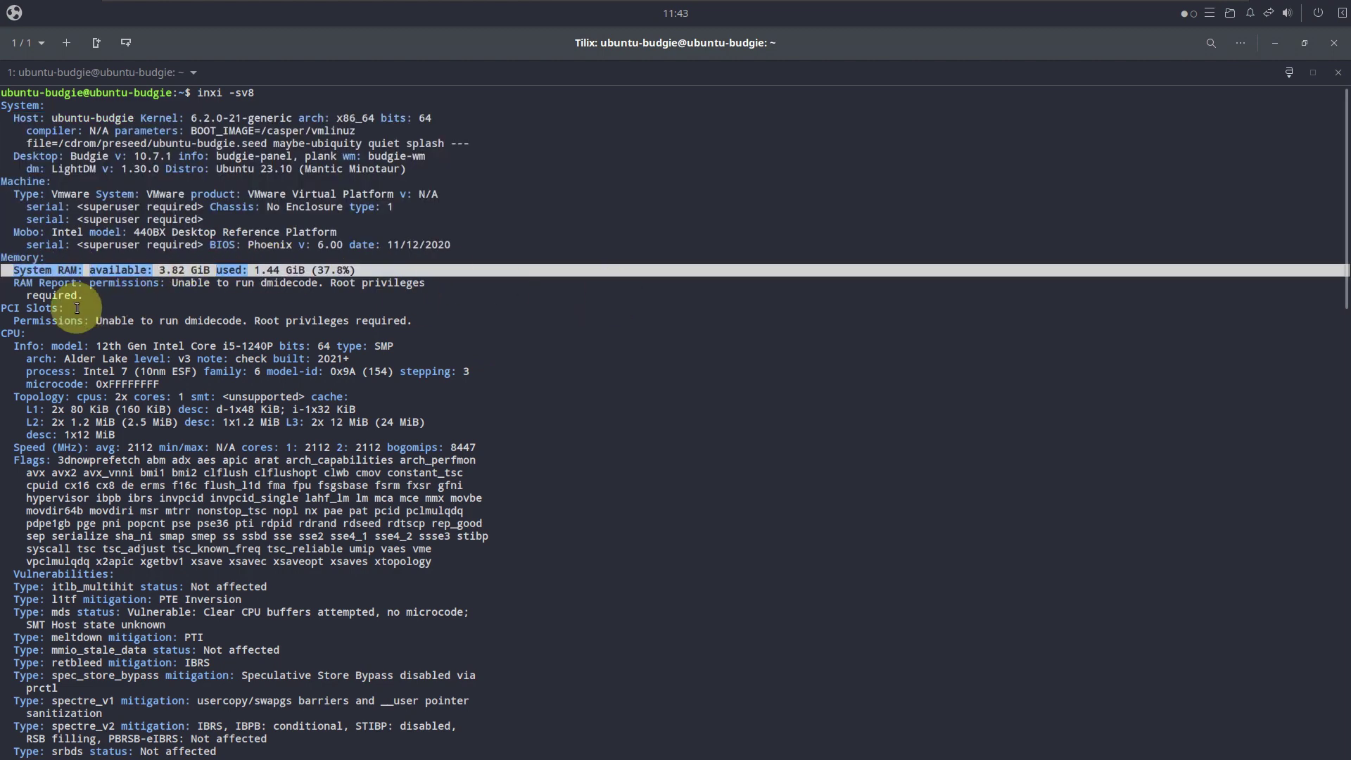
{"action": "left_click_drag", "start_coordinate": [9, 346], "coordinate": [505, 448]}
{"action": "scroll", "coordinate": [574, 368], "scroll_direction": "down", "scroll_amount": 8}
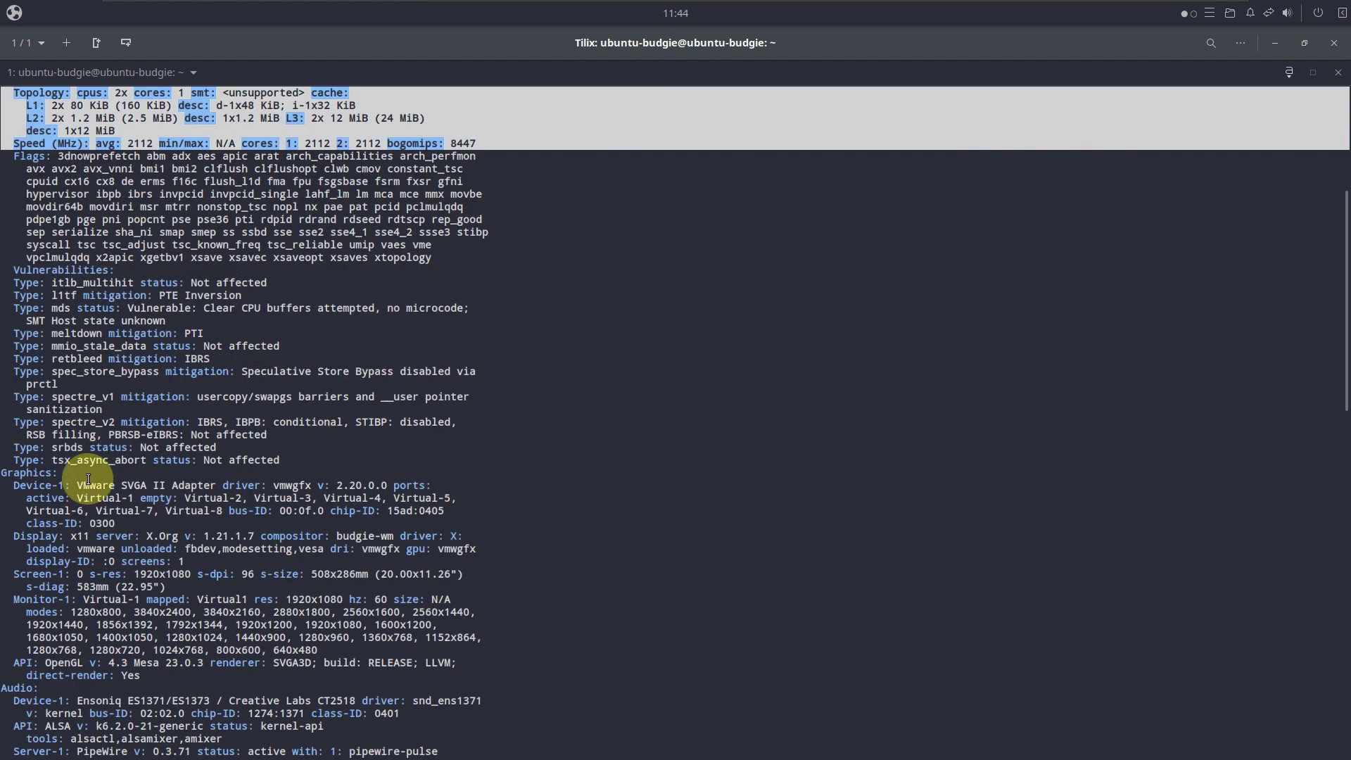
{"action": "left_click_drag", "start_coordinate": [2, 473], "coordinate": [643, 744]}
{"action": "scroll", "coordinate": [622, 531], "scroll_direction": "down", "scroll_amount": 2}
{"action": "scroll", "coordinate": [621, 530], "scroll_direction": "down", "scroll_amount": 4}
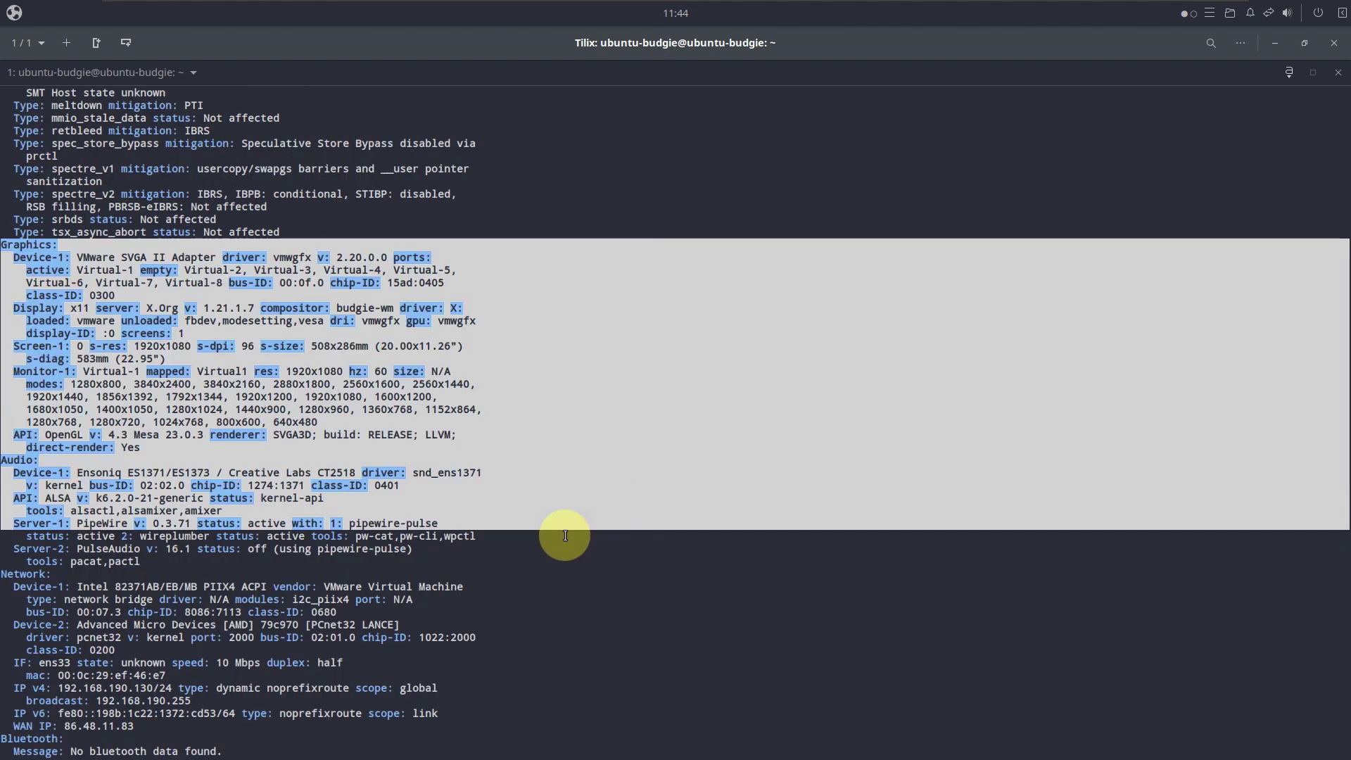
Read the rest of the inxi report, from the network and drives sections down to processes and general info.
{"action": "left_click_drag", "start_coordinate": [486, 571], "coordinate": [598, 496]}
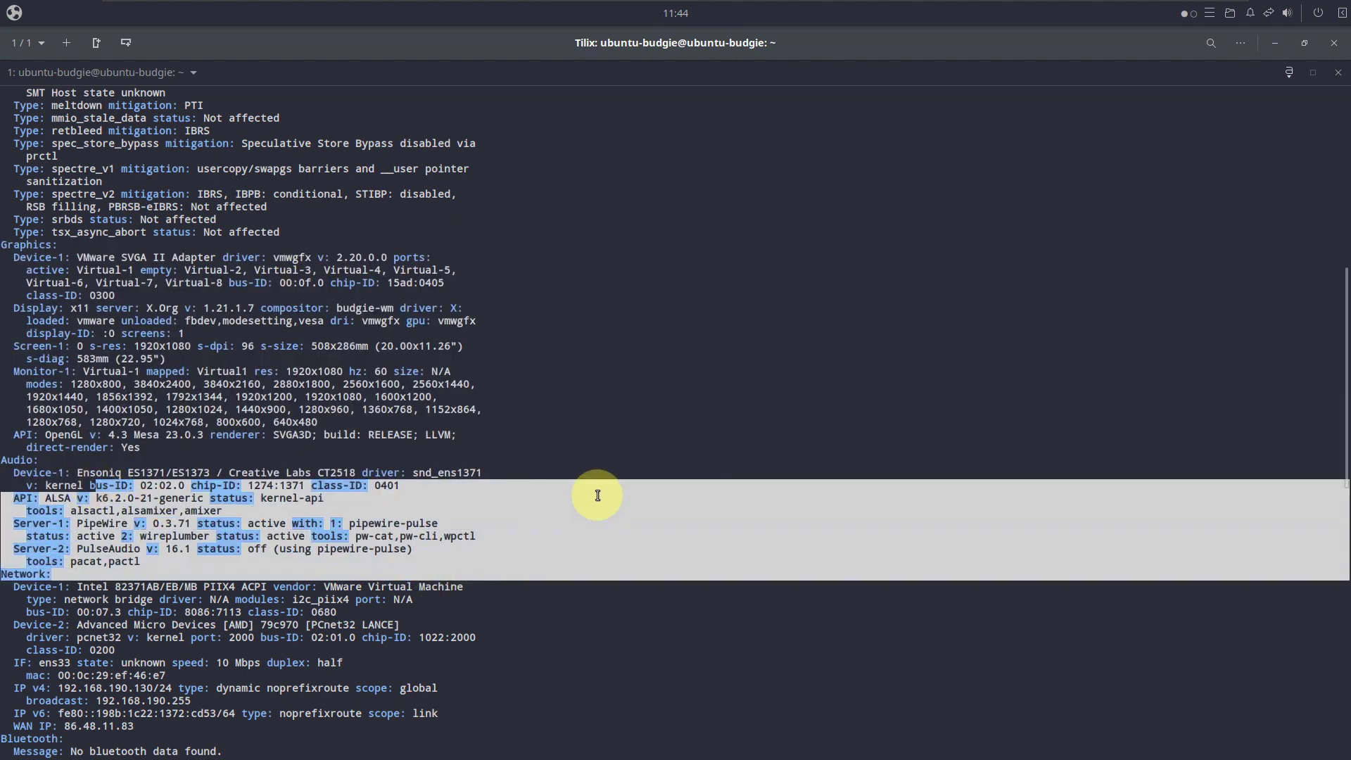
{"action": "scroll", "coordinate": [597, 496], "scroll_direction": "down", "scroll_amount": 6}
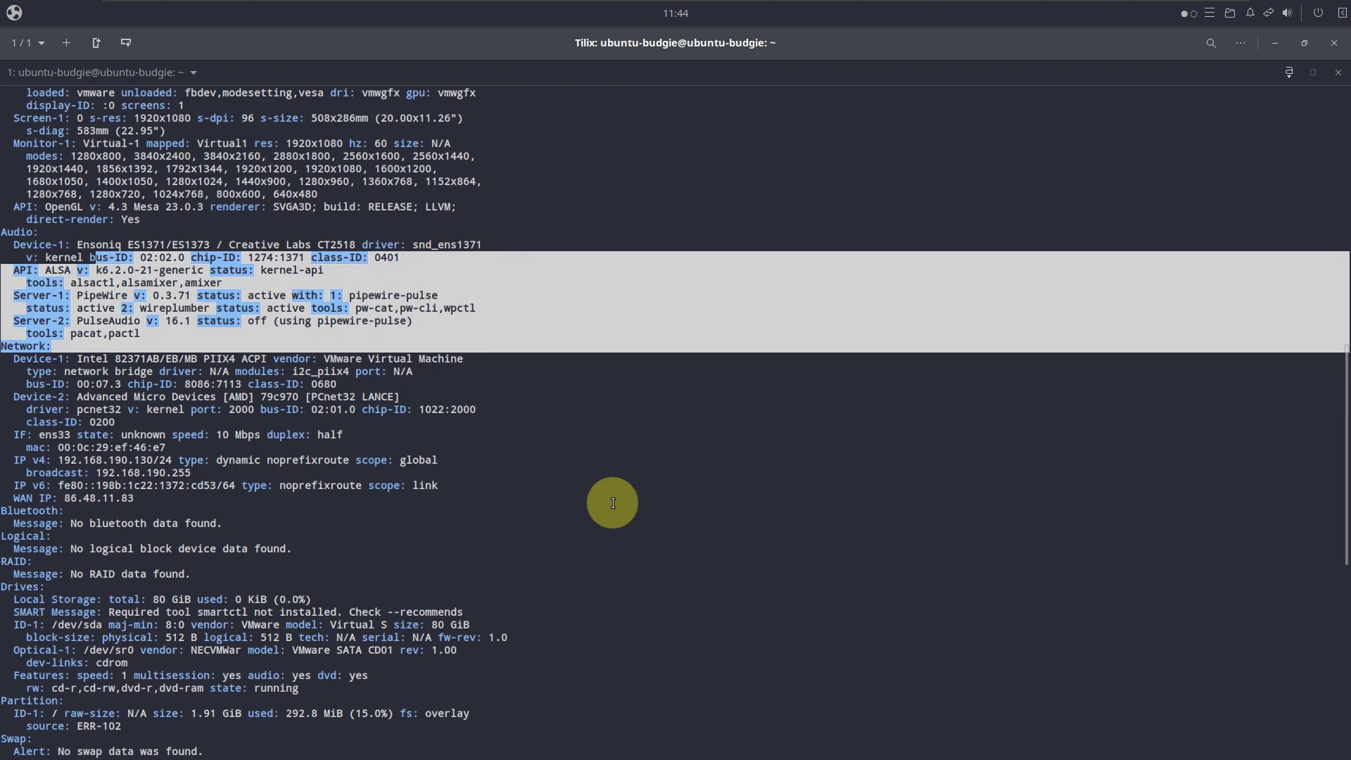
{"action": "left_click", "coordinate": [613, 503]}
{"action": "scroll", "coordinate": [613, 503], "scroll_direction": "down", "scroll_amount": 8}
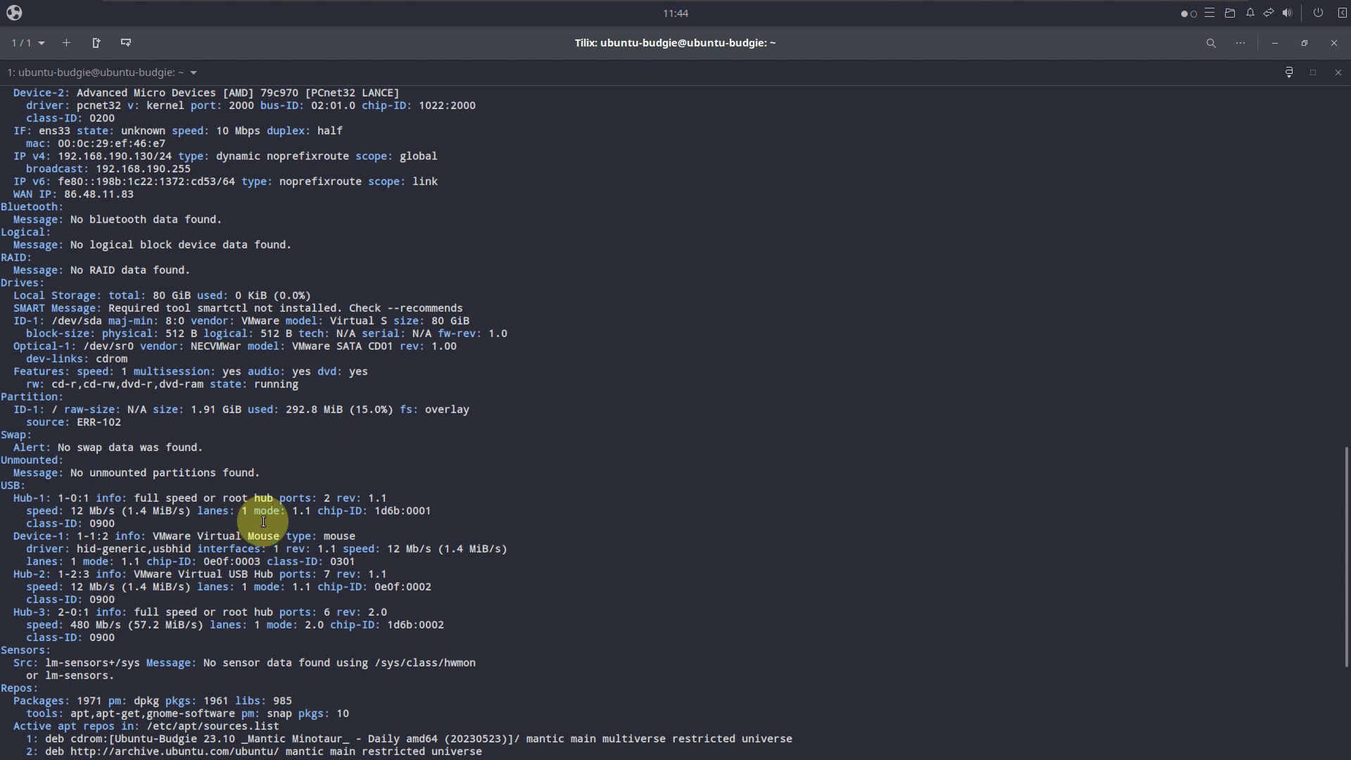
{"action": "left_click_drag", "start_coordinate": [317, 299], "coordinate": [6, 270]}
{"action": "scroll", "coordinate": [471, 409], "scroll_direction": "down", "scroll_amount": 7}
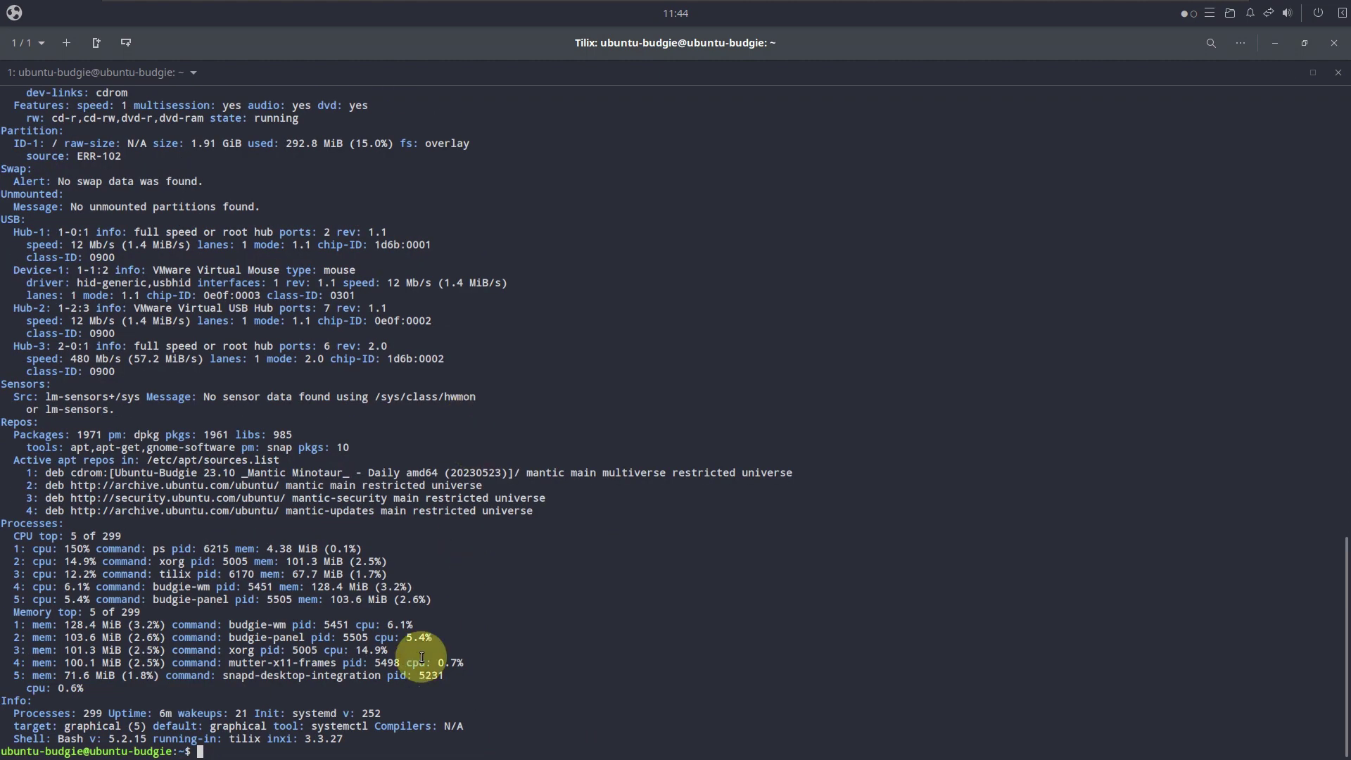
{"action": "left_click_drag", "start_coordinate": [348, 738], "coordinate": [27, 644]}
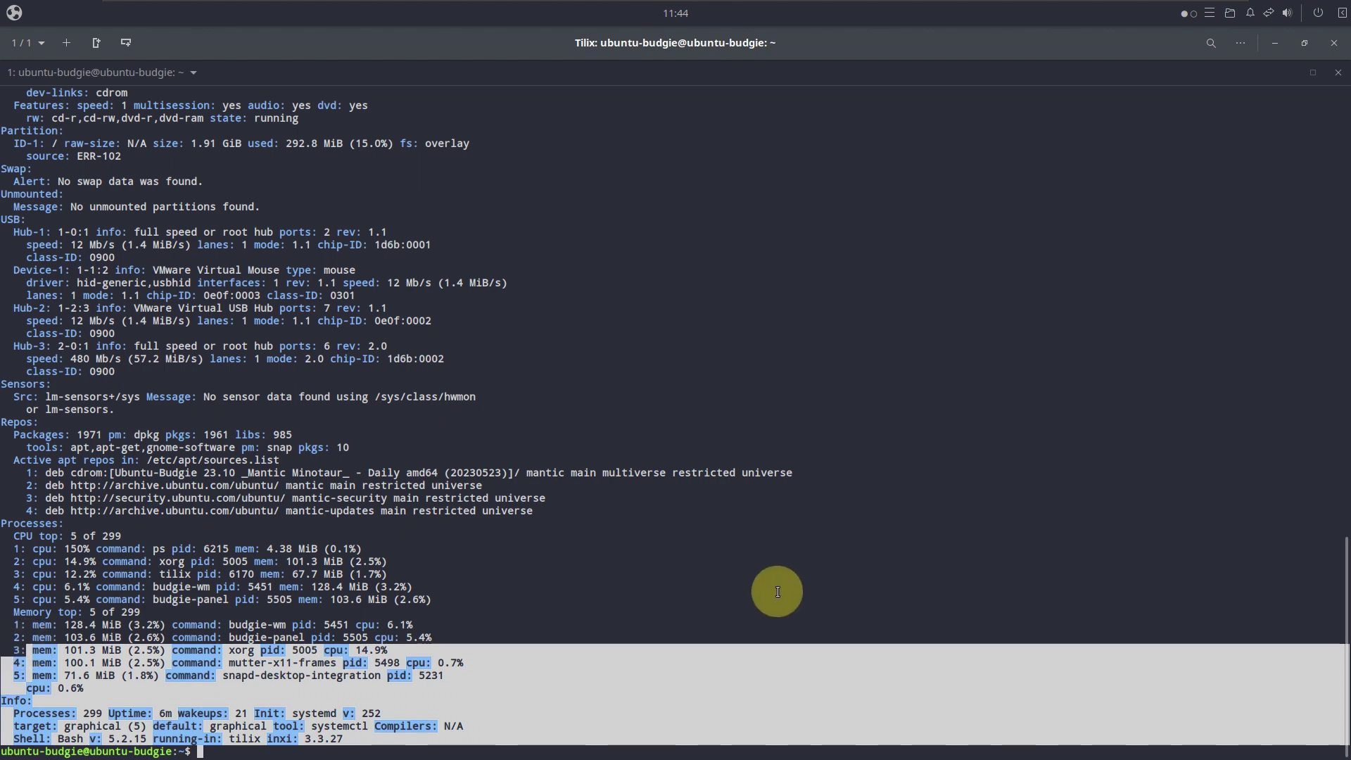
Run inxi, inxi -b and inxi -G to list the short, basic and graphics system summaries.
{"action": "left_click", "coordinate": [359, 752]}
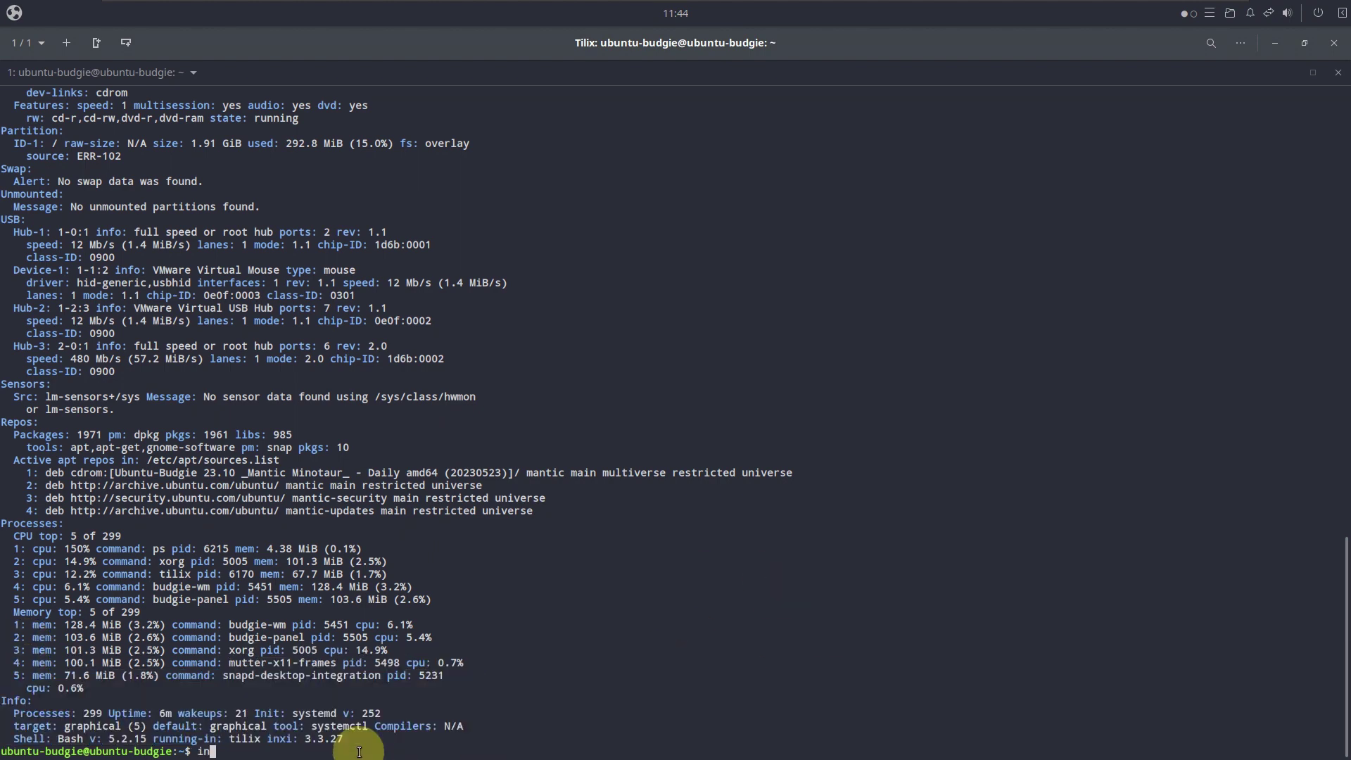
{"action": "type", "text": "xi"}
{"action": "key", "text": "Return"}
{"action": "type", "text": "inxi -b"}
{"action": "key", "text": "Return"}
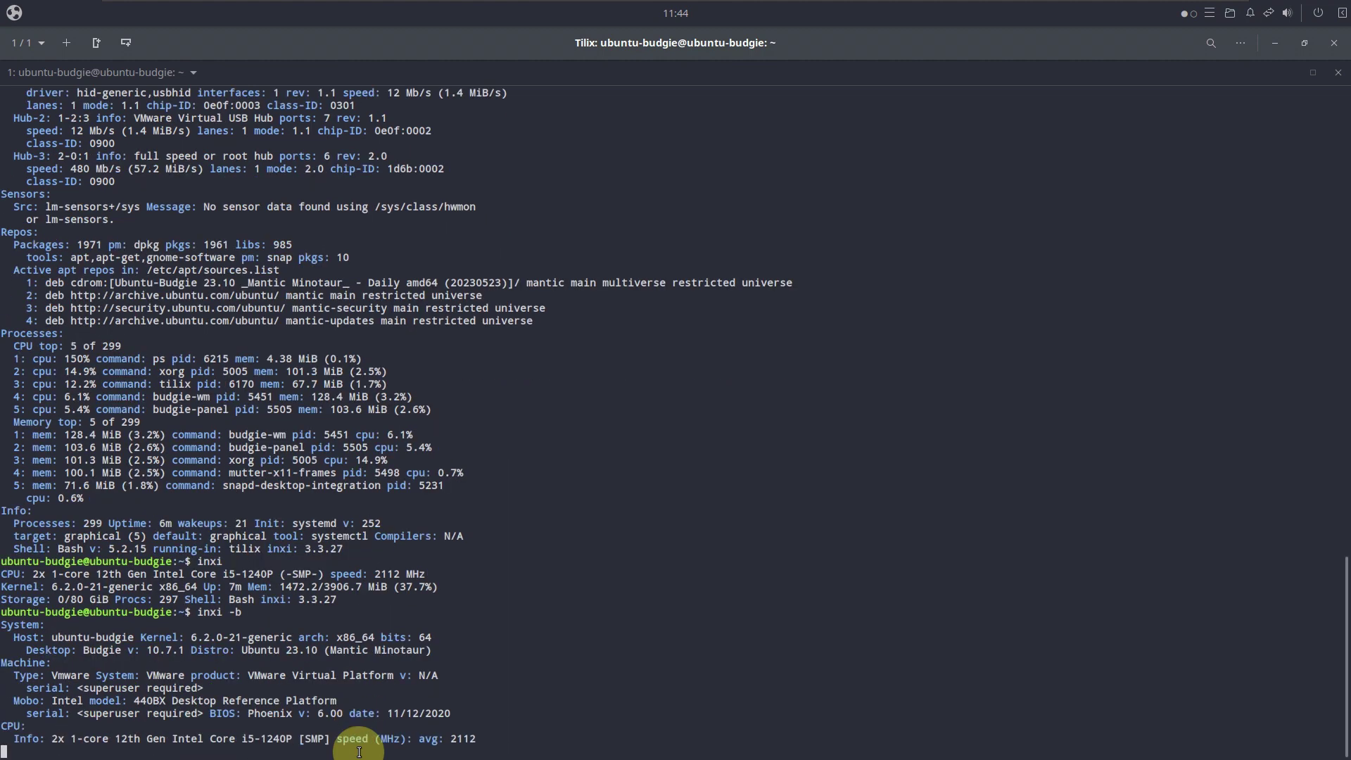
{"action": "type", "text": "inxi -G"}
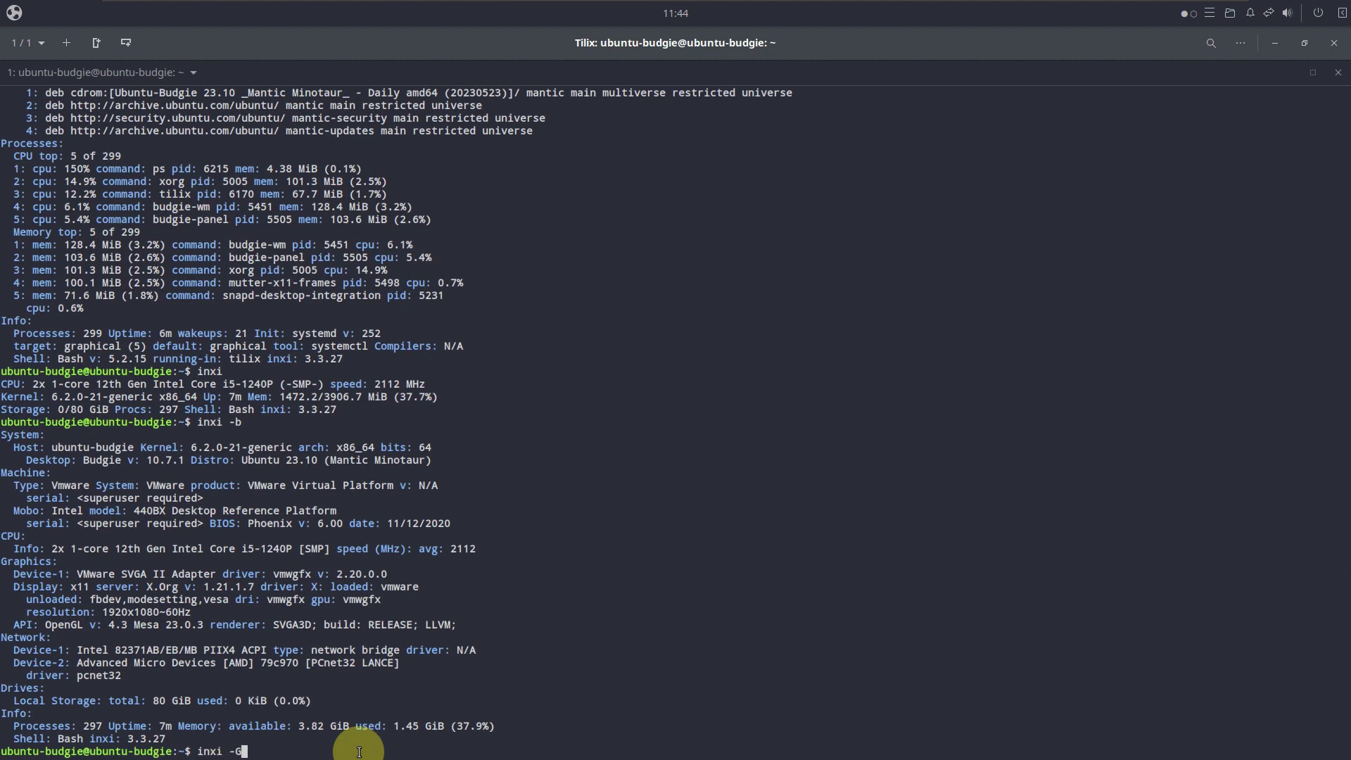
{"action": "key", "text": "Return"}
Display the contents of /etc/issue and try to run neofetch.
{"action": "type", "text": "cat /etc/"}
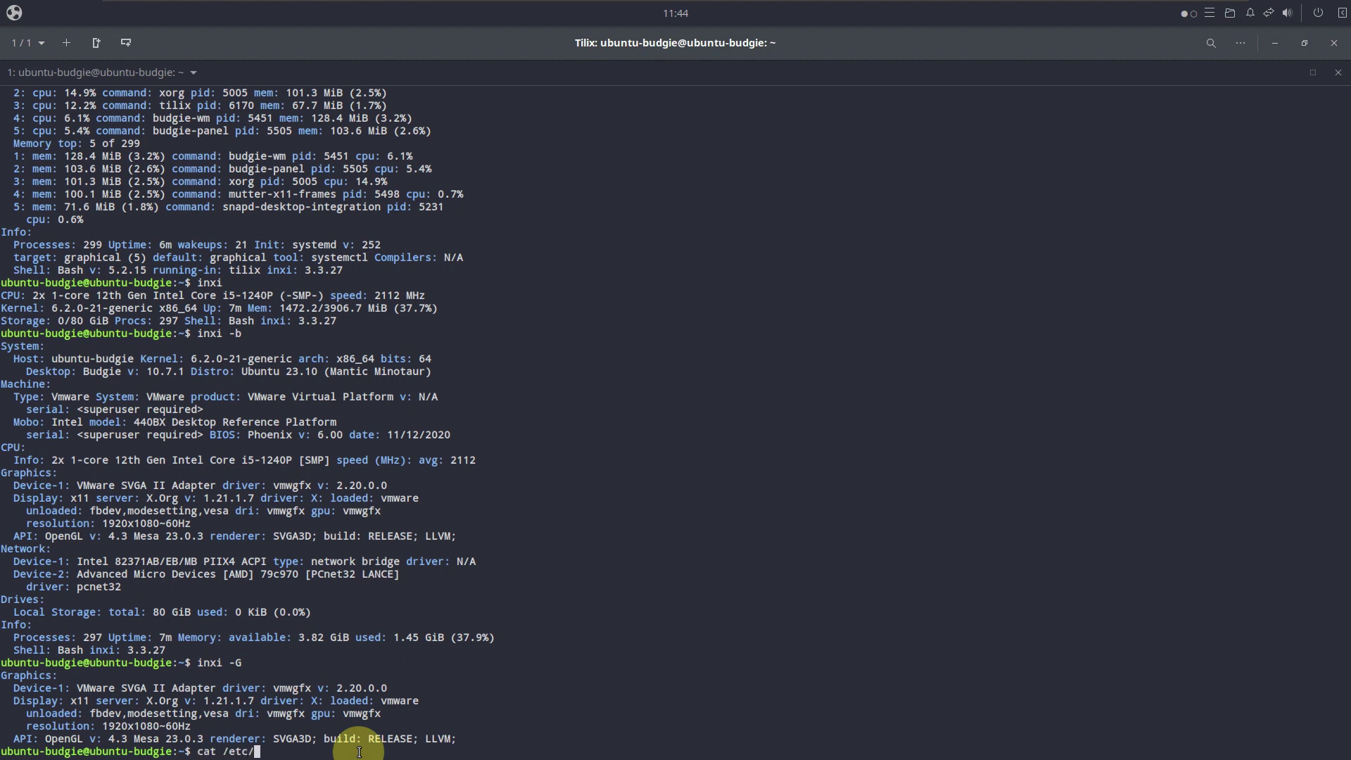
{"action": "type", "text": "issue"}
{"action": "key", "text": "Return"}
{"action": "type", "text": "neofetch"}
{"action": "key", "text": "Return"}
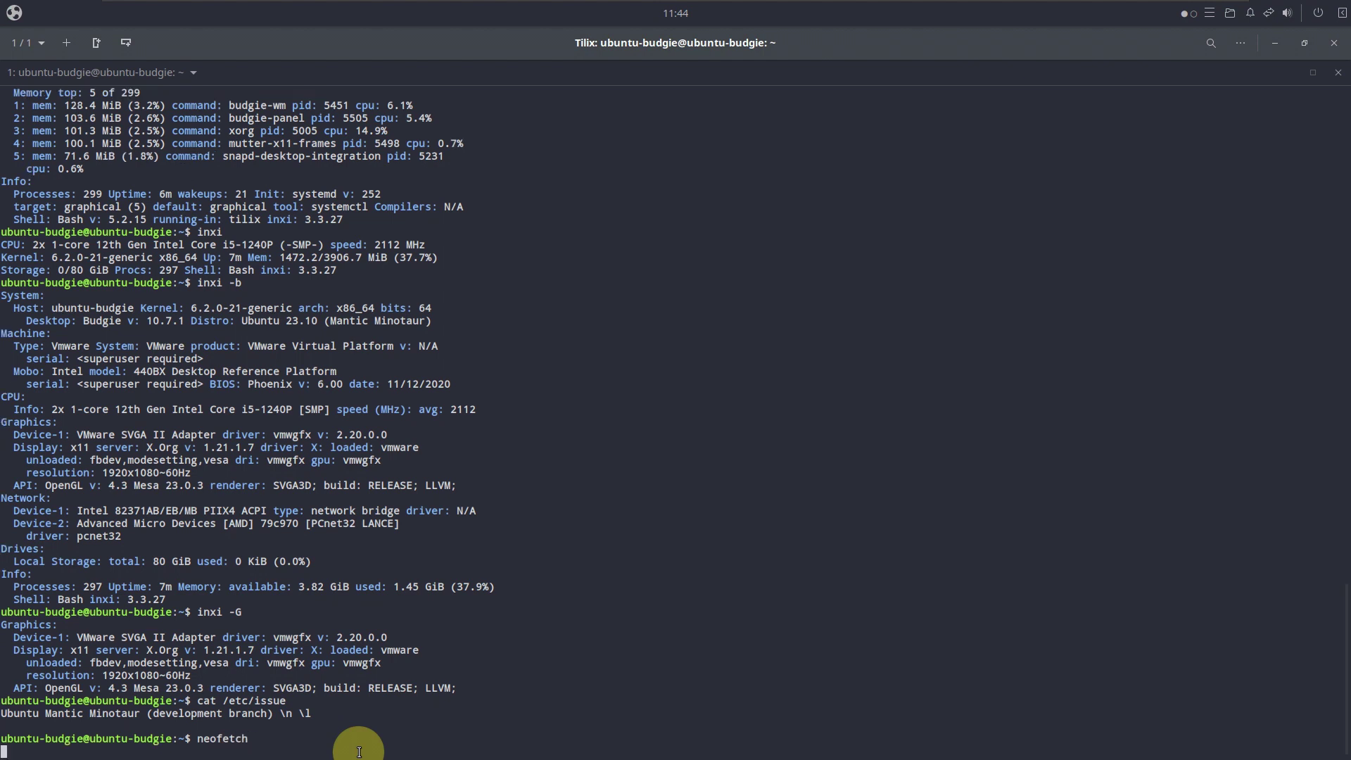
Install neofetch with apt, accept the additional packages and run neofetch.
{"action": "type", "text": "sudo a"}
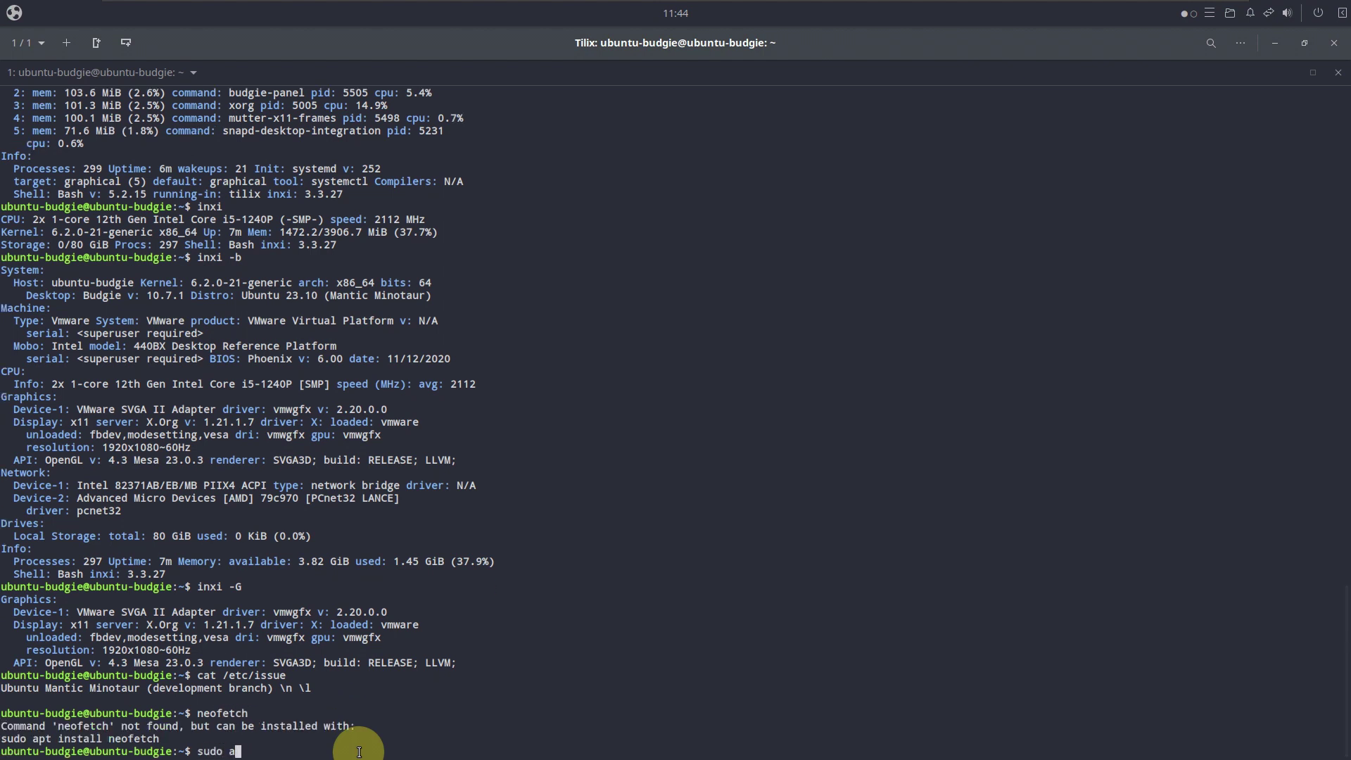
{"action": "type", "text": "pt install neofetch"}
{"action": "key", "text": "Return"}
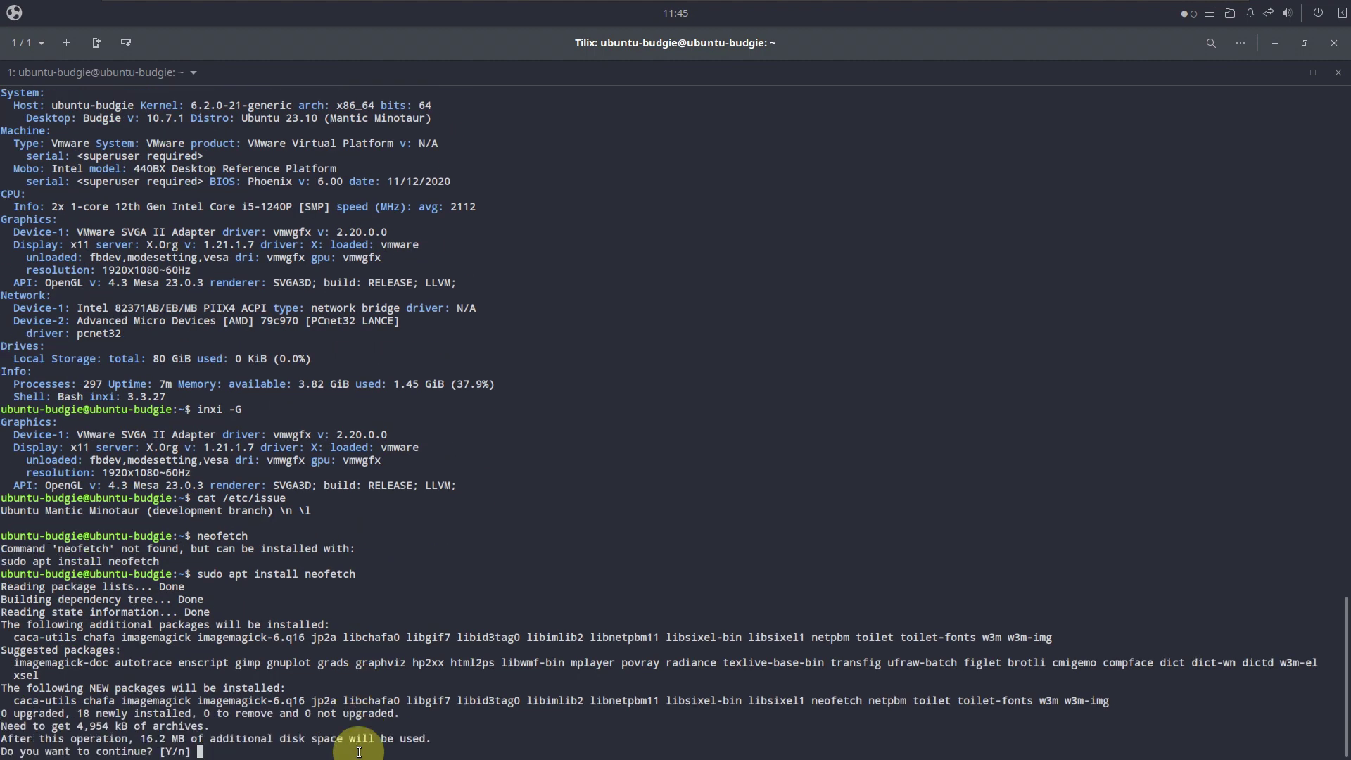
{"action": "type", "text": "y"}
{"action": "key", "text": "Return"}
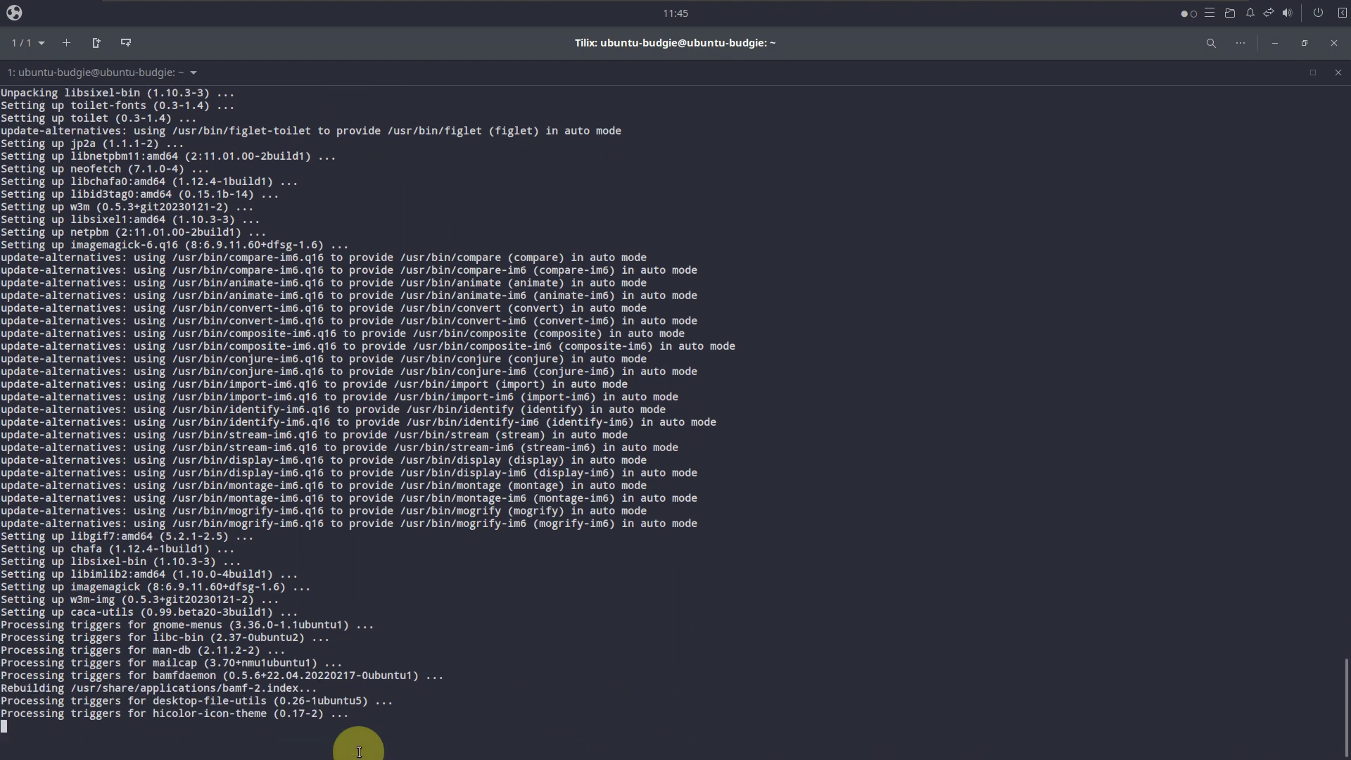
{"action": "type", "text": "neofetch"}
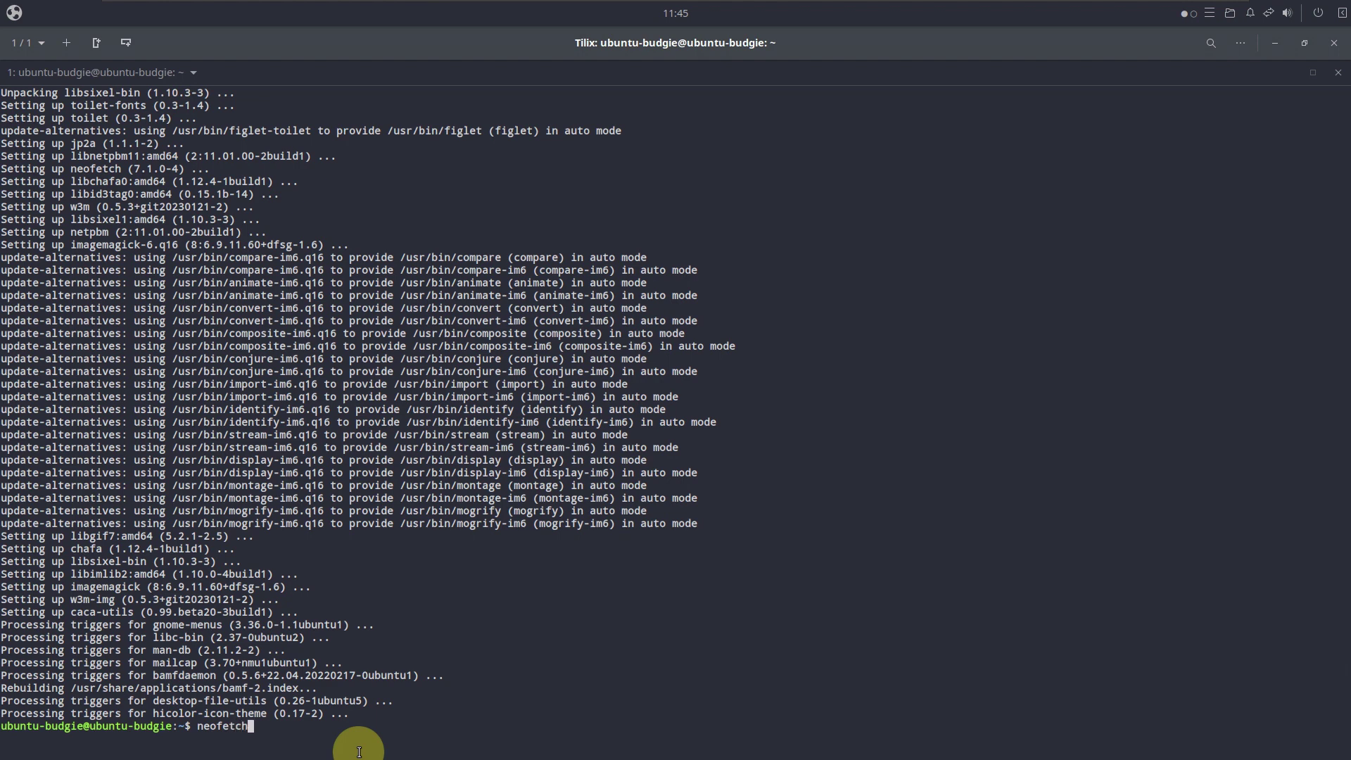
{"action": "key", "text": "Return"}
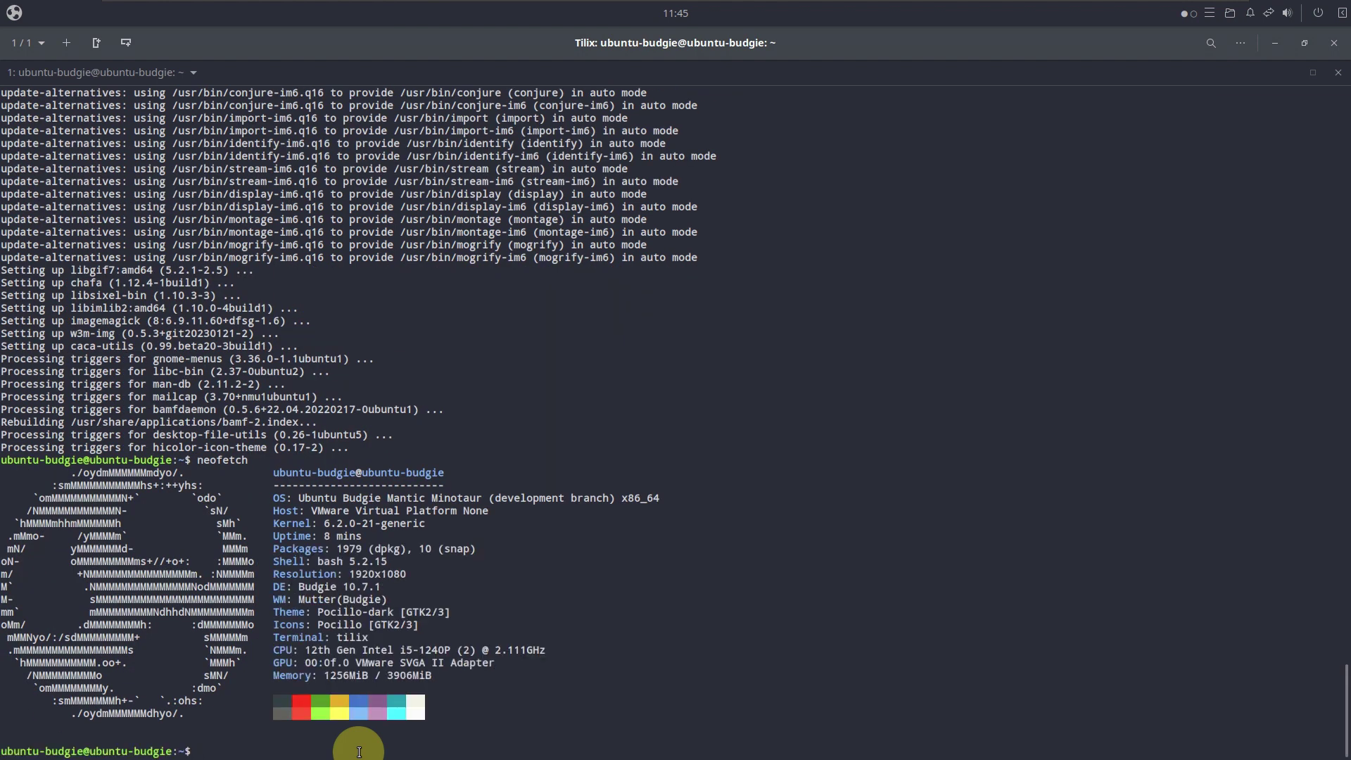
Request the installation of htop with apt, clear the terminal and start htop.
{"action": "type", "text": "sudo apt insta"}
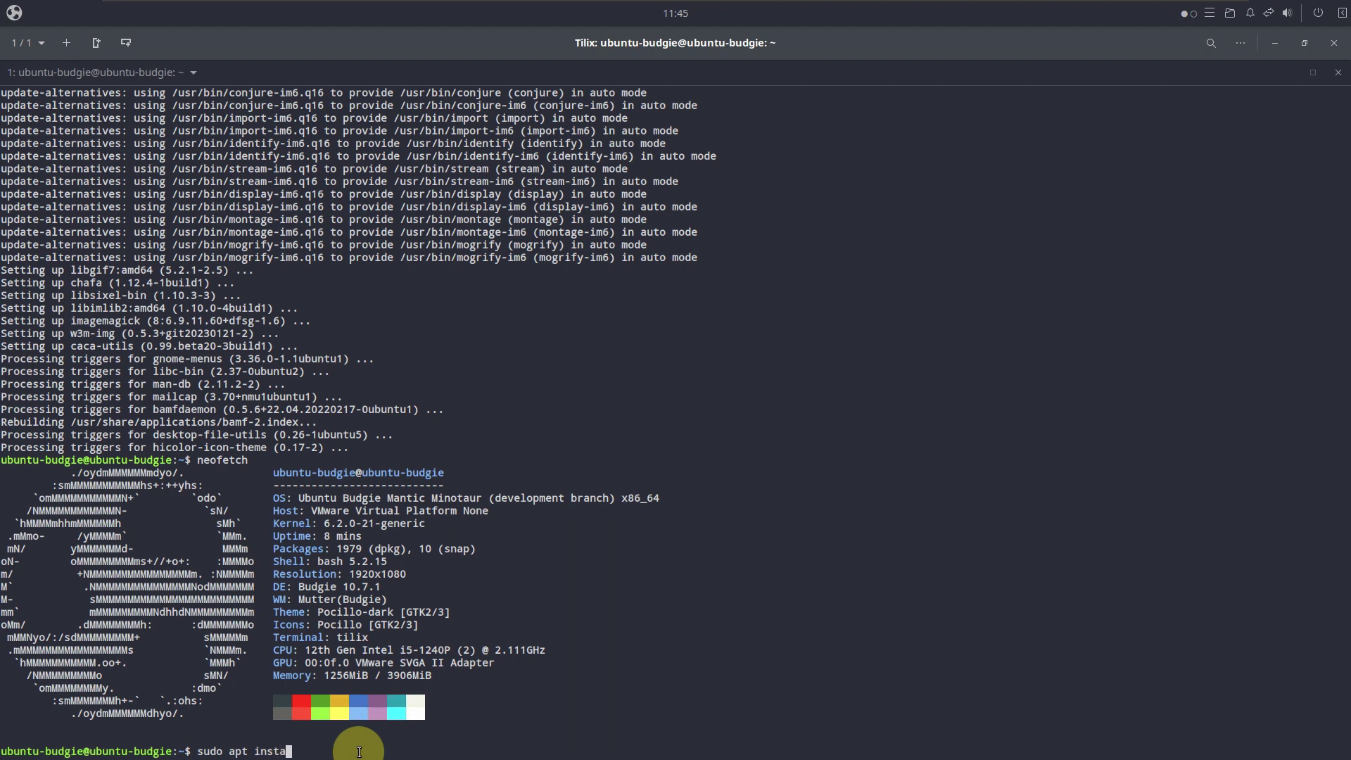
{"action": "type", "text": "ll htop"}
{"action": "key", "text": "Return"}
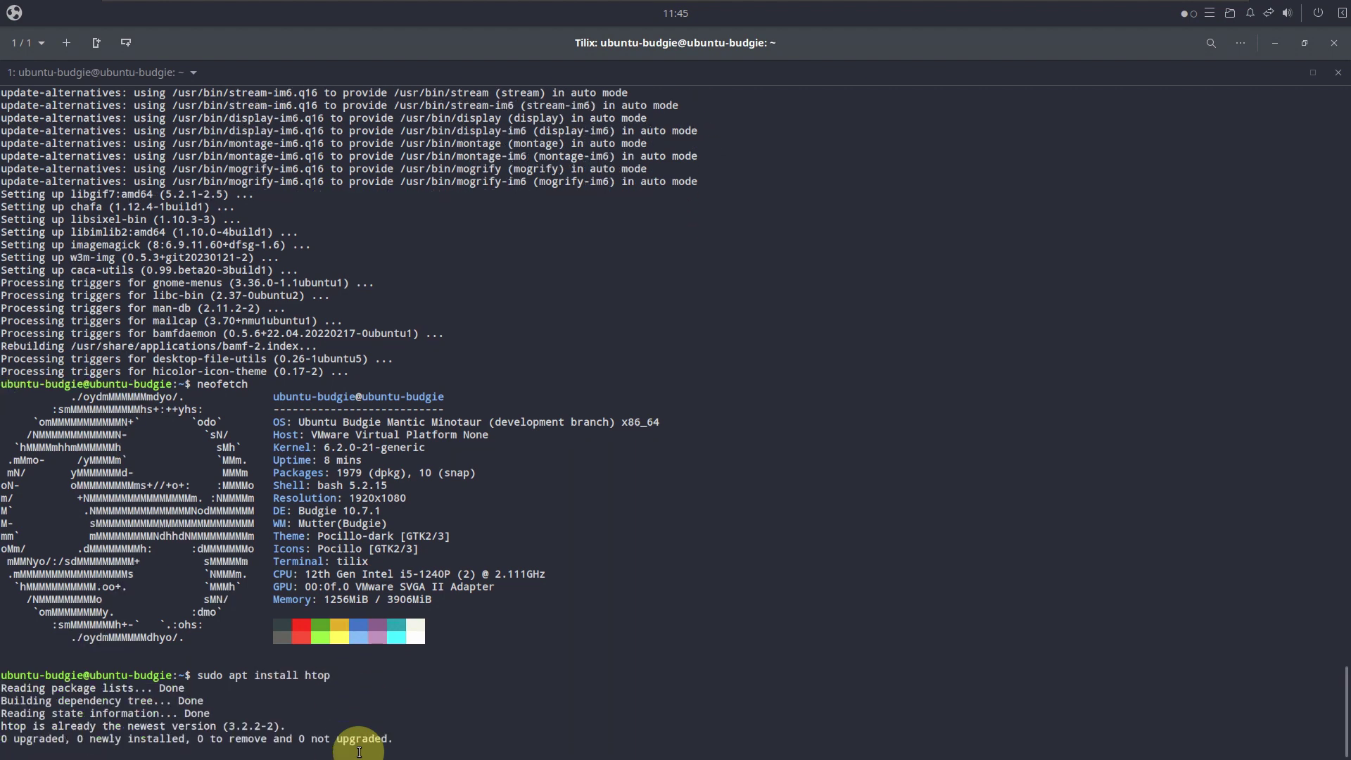
{"action": "type", "text": "clear"}
{"action": "key", "text": "Return"}
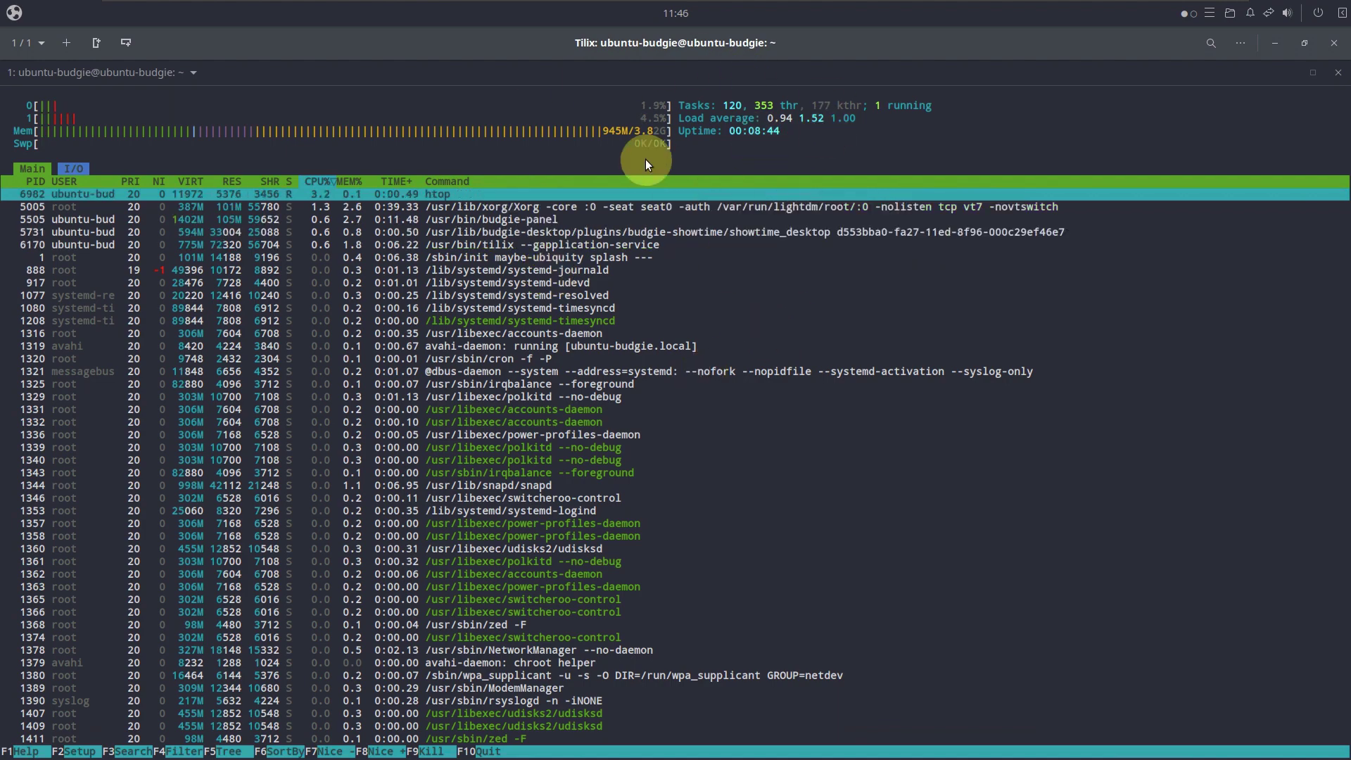
Look down through the process list in htop.
{"action": "scroll", "coordinate": [602, 500], "scroll_direction": "down", "scroll_amount": 15}
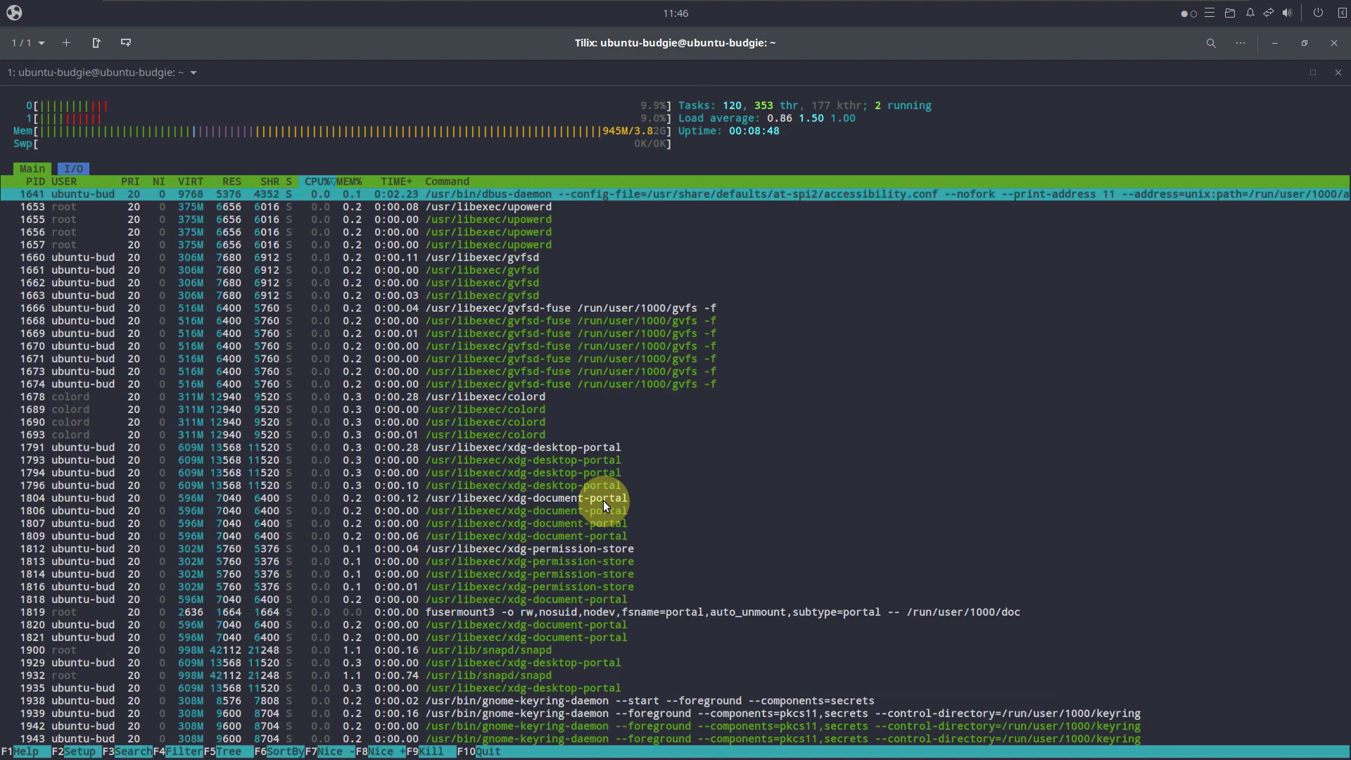
{"action": "scroll", "coordinate": [602, 500], "scroll_direction": "down", "scroll_amount": 15}
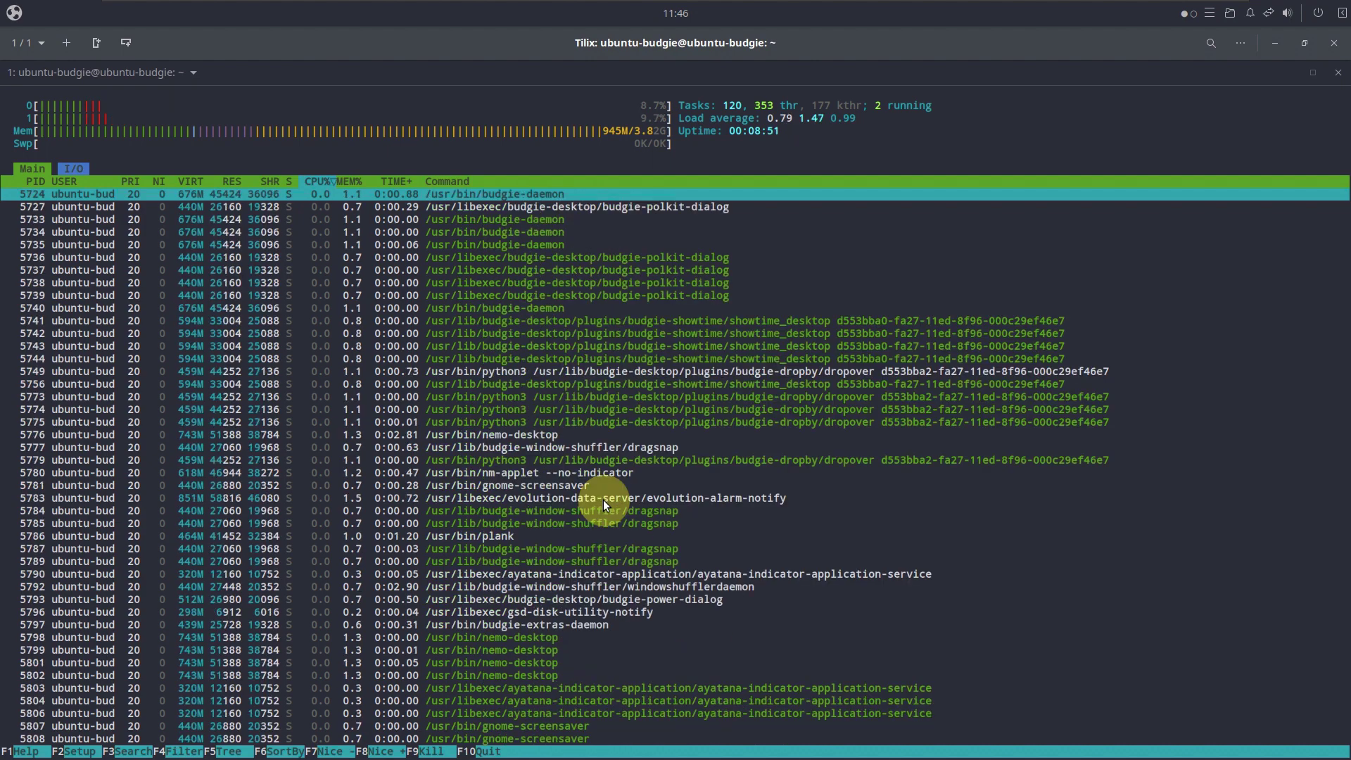
{"action": "scroll", "coordinate": [602, 498], "scroll_direction": "down", "scroll_amount": 1}
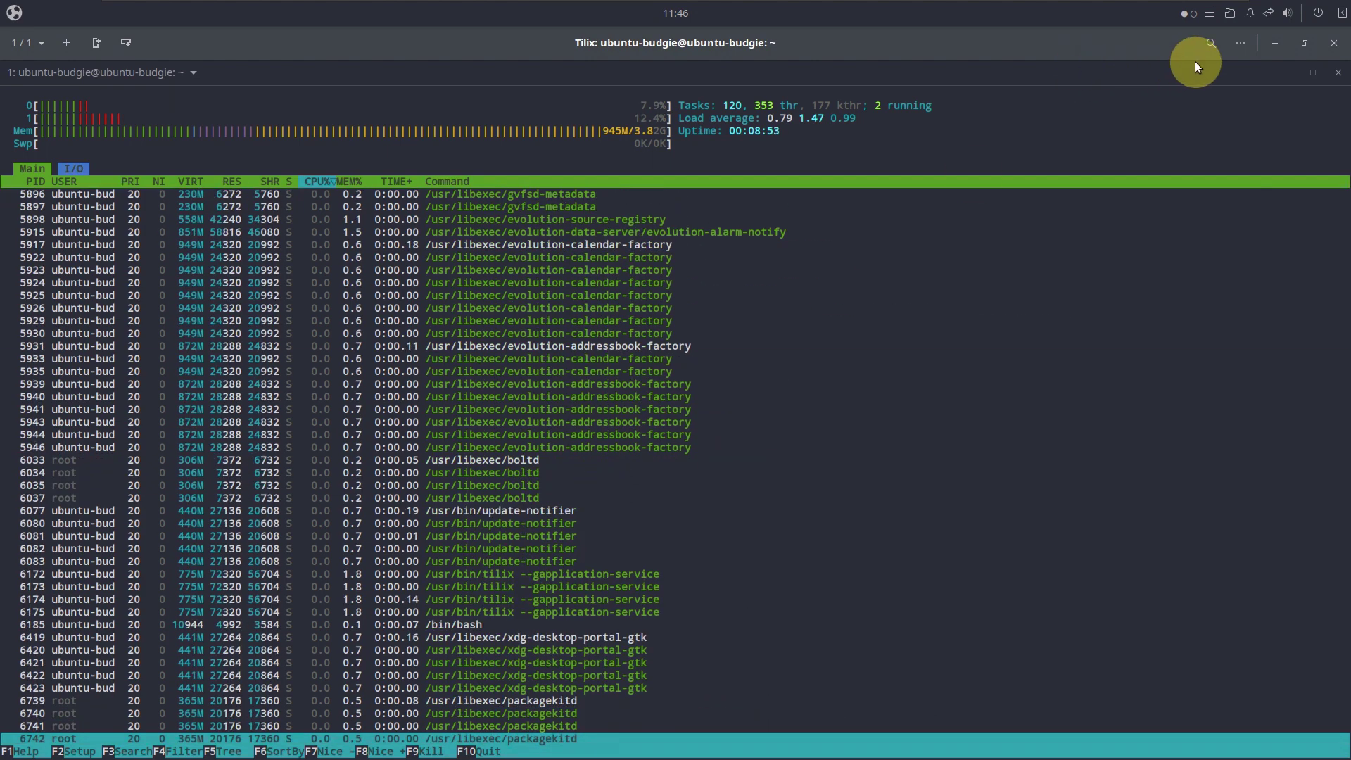
View Tilix's About information, and close the terminal even though htop is still running.
{"action": "left_click", "coordinate": [1239, 43]}
{"action": "left_click", "coordinate": [1230, 263]}
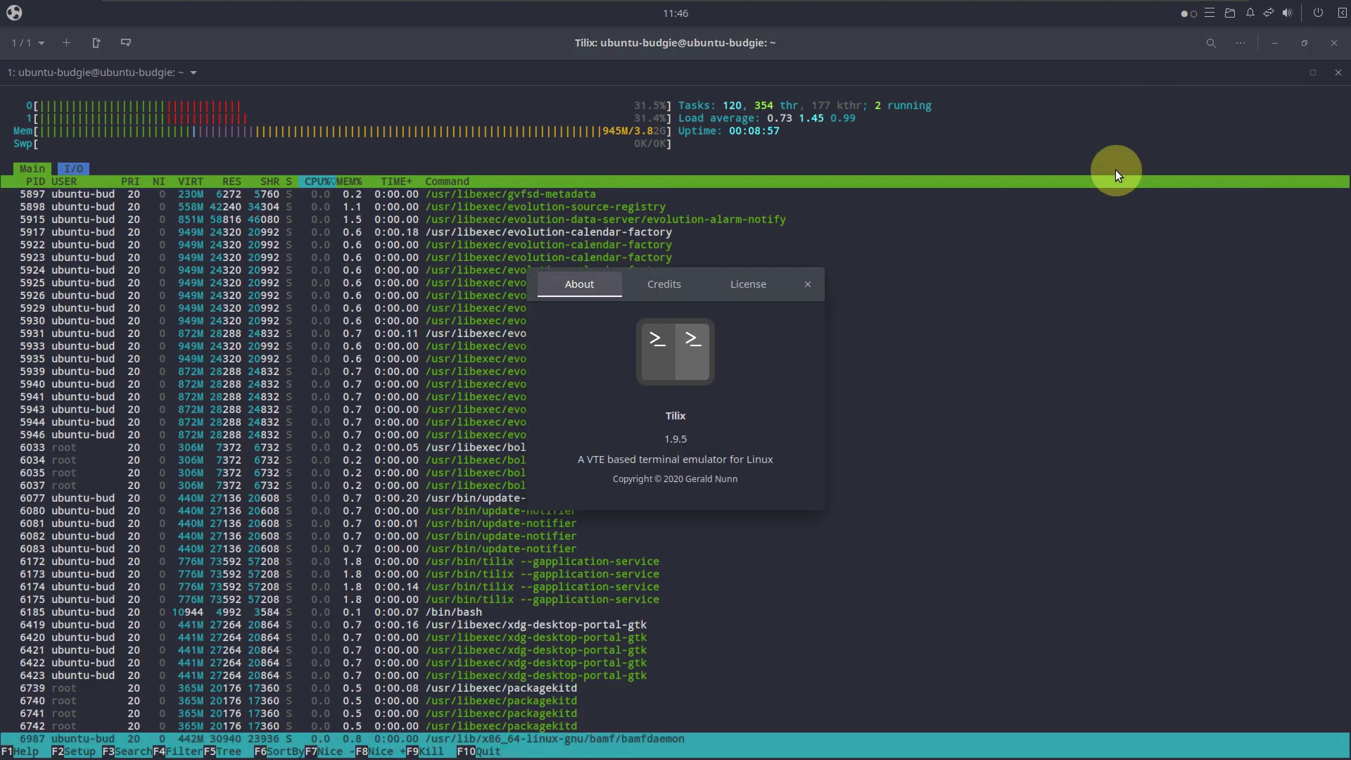
{"action": "left_click", "coordinate": [796, 283]}
{"action": "left_click", "coordinate": [1334, 43]}
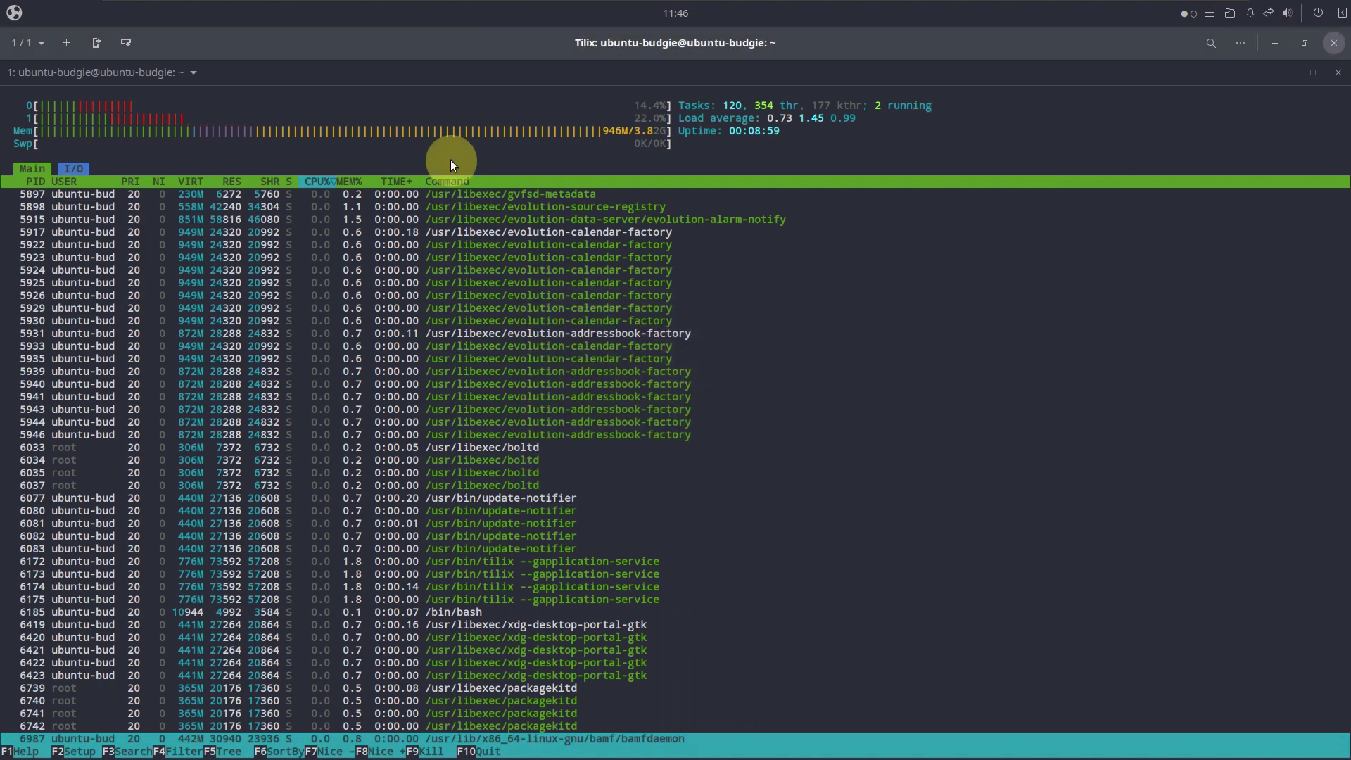
{"action": "left_click", "coordinate": [812, 246]}
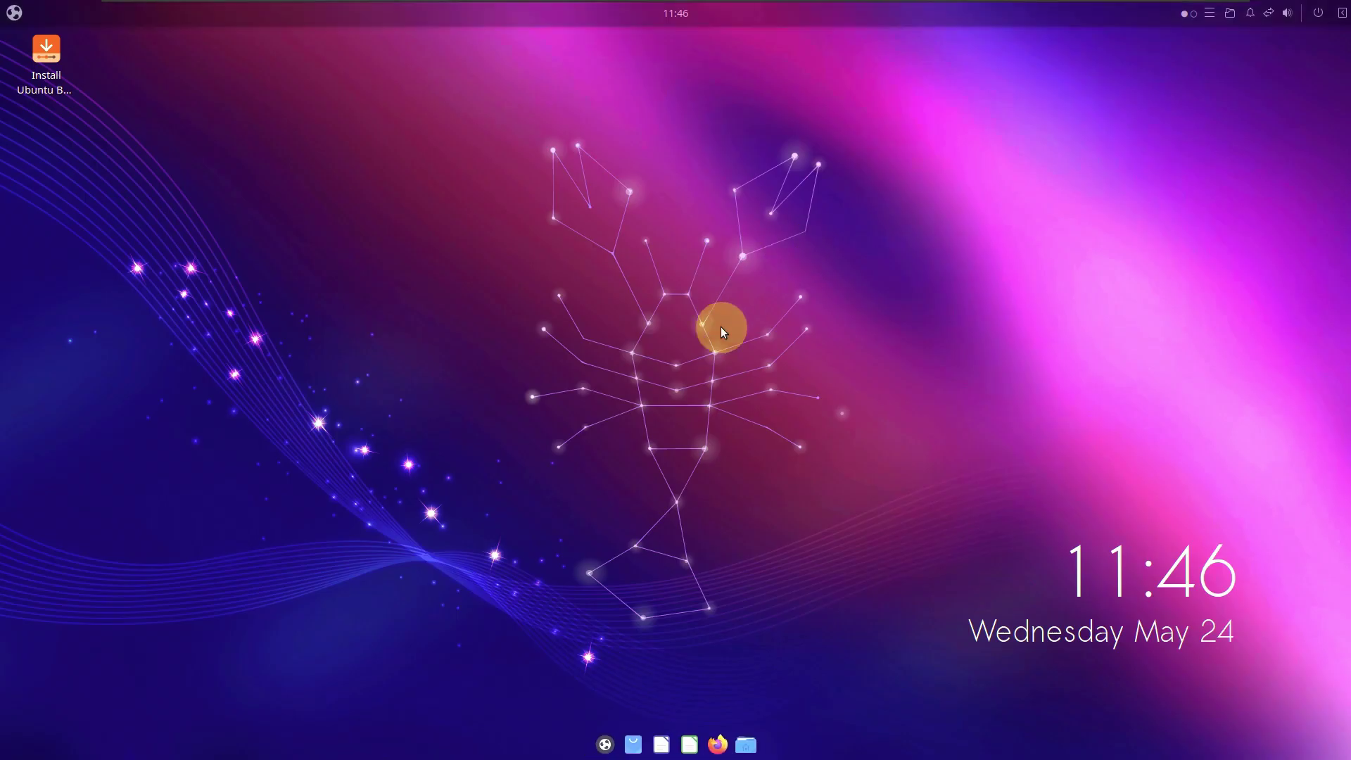
Launch Firefox and view its About information.
{"action": "left_click", "coordinate": [717, 744]}
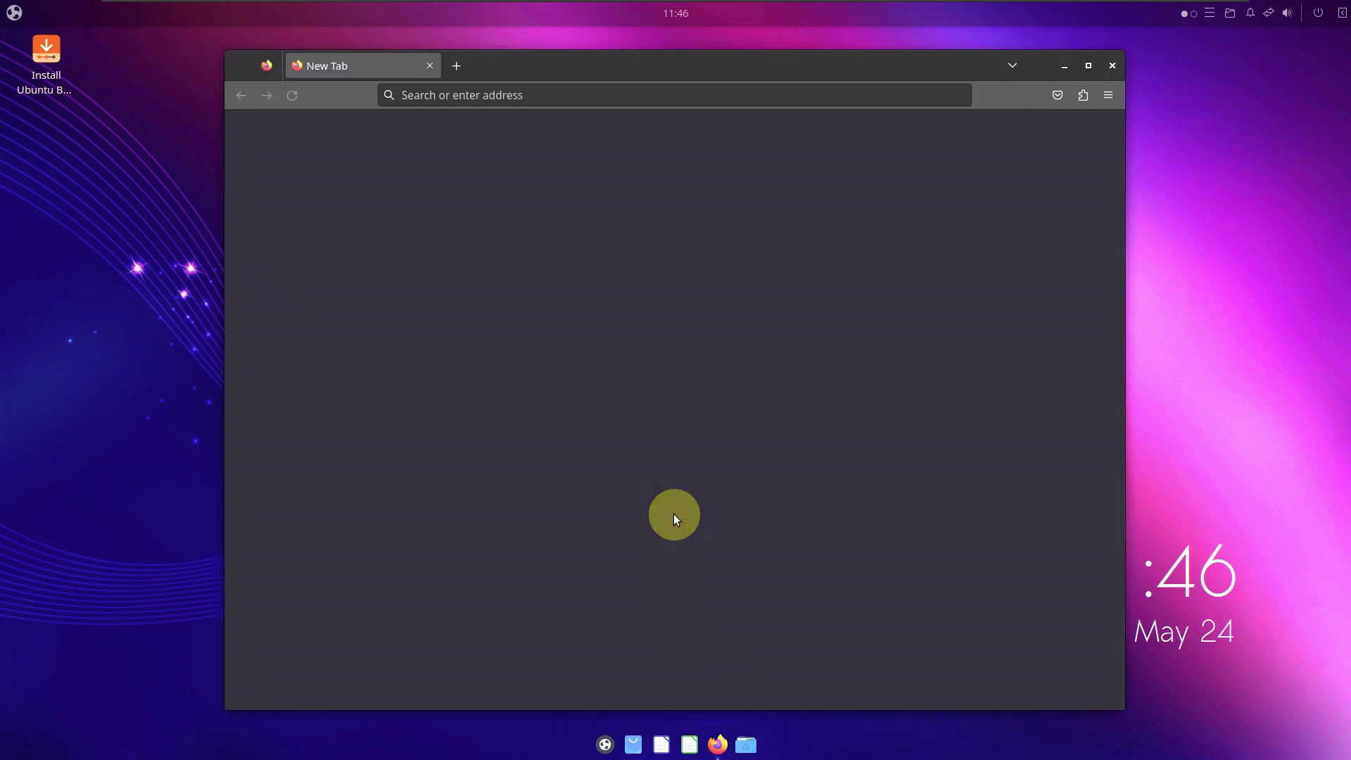
{"action": "left_click", "coordinate": [1108, 95]}
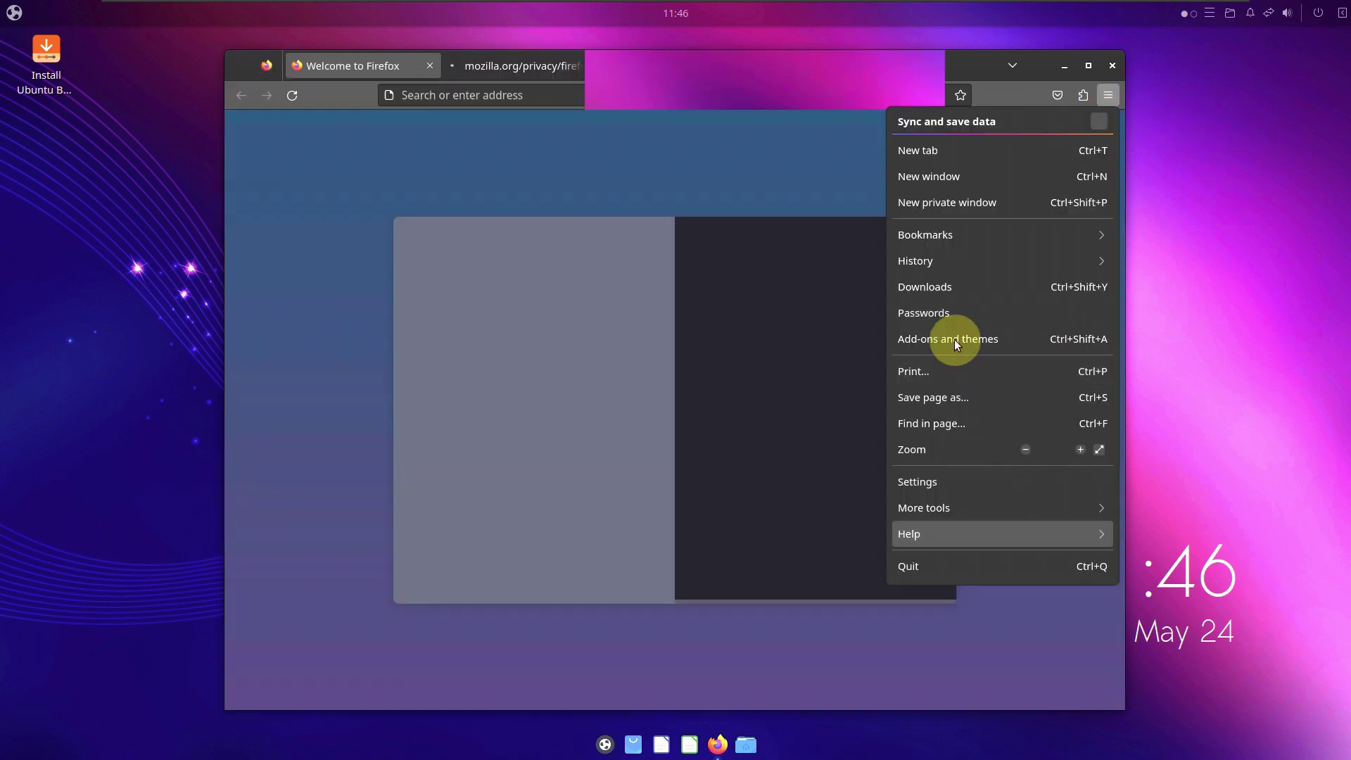
{"action": "key", "text": "Return"}
{"action": "left_click", "coordinate": [981, 278]}
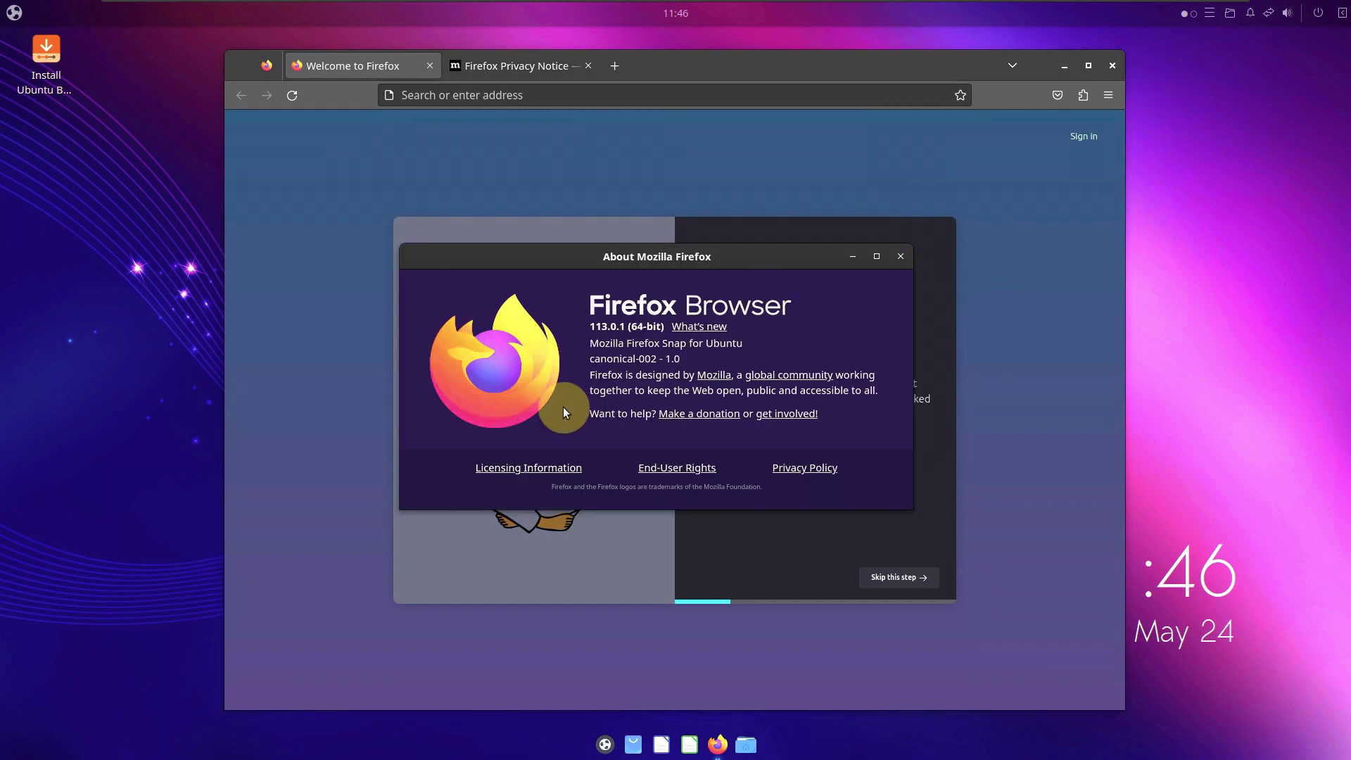
Close the About information and the Firefox Privacy Notice page, and search the web for "ubuntu budgie 23.10".
{"action": "left_click", "coordinate": [901, 256]}
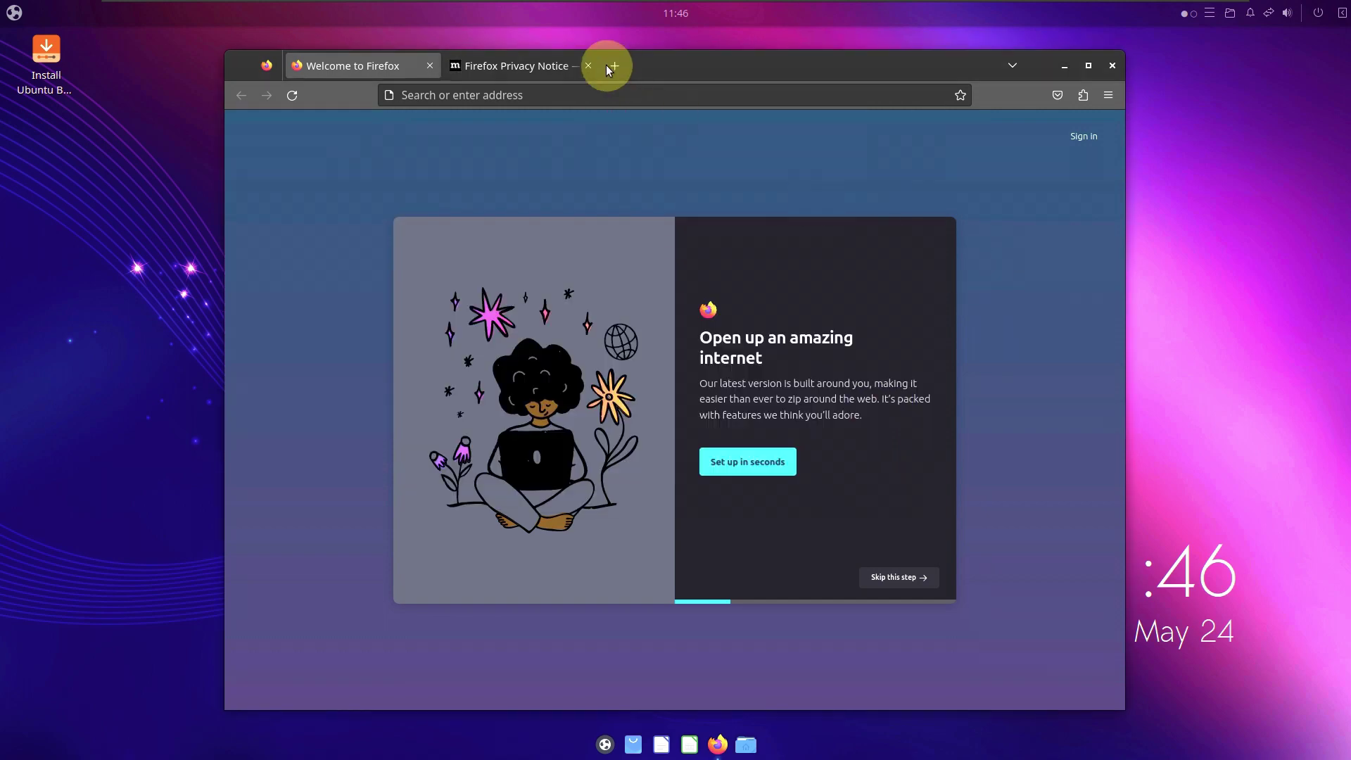
{"action": "left_click", "coordinate": [588, 65]}
{"action": "left_click", "coordinate": [605, 89]}
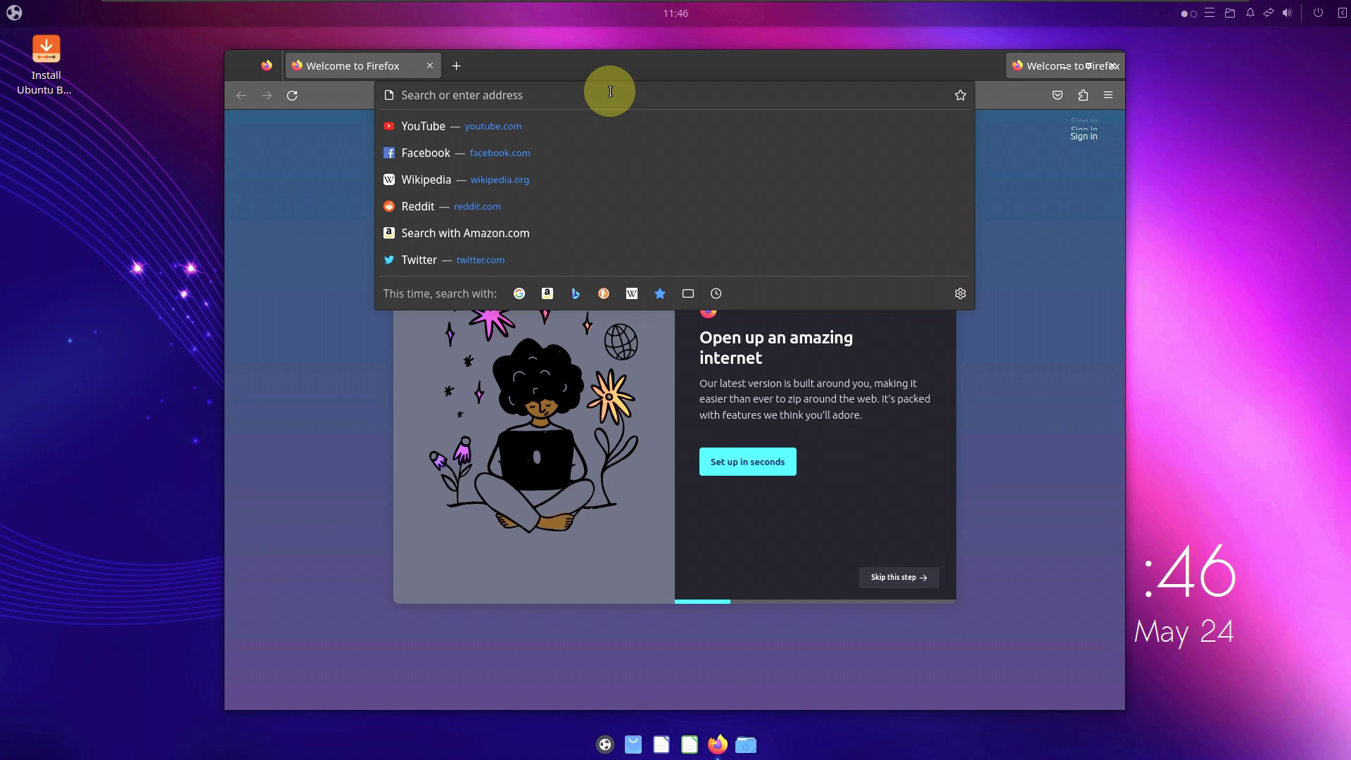
{"action": "type", "text": "ubuntu"}
{"action": "type", "text": " budgie 23.10"}
{"action": "key", "text": "Return"}
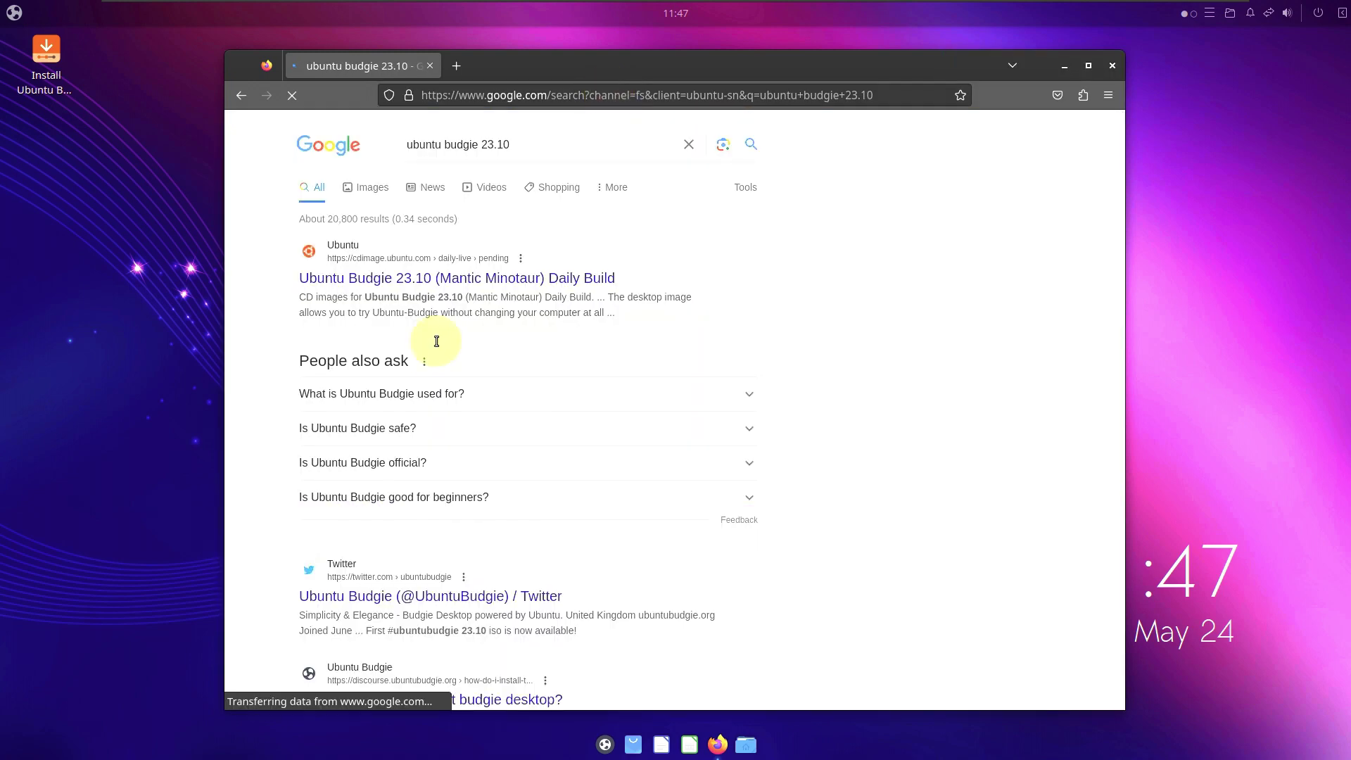
Open the Ubuntu Budgie 23.10 Daily Build result and highlight the mantic-desktop-amd64.iso listing, cancelling any download it starts.
{"action": "left_click", "coordinate": [422, 275]}
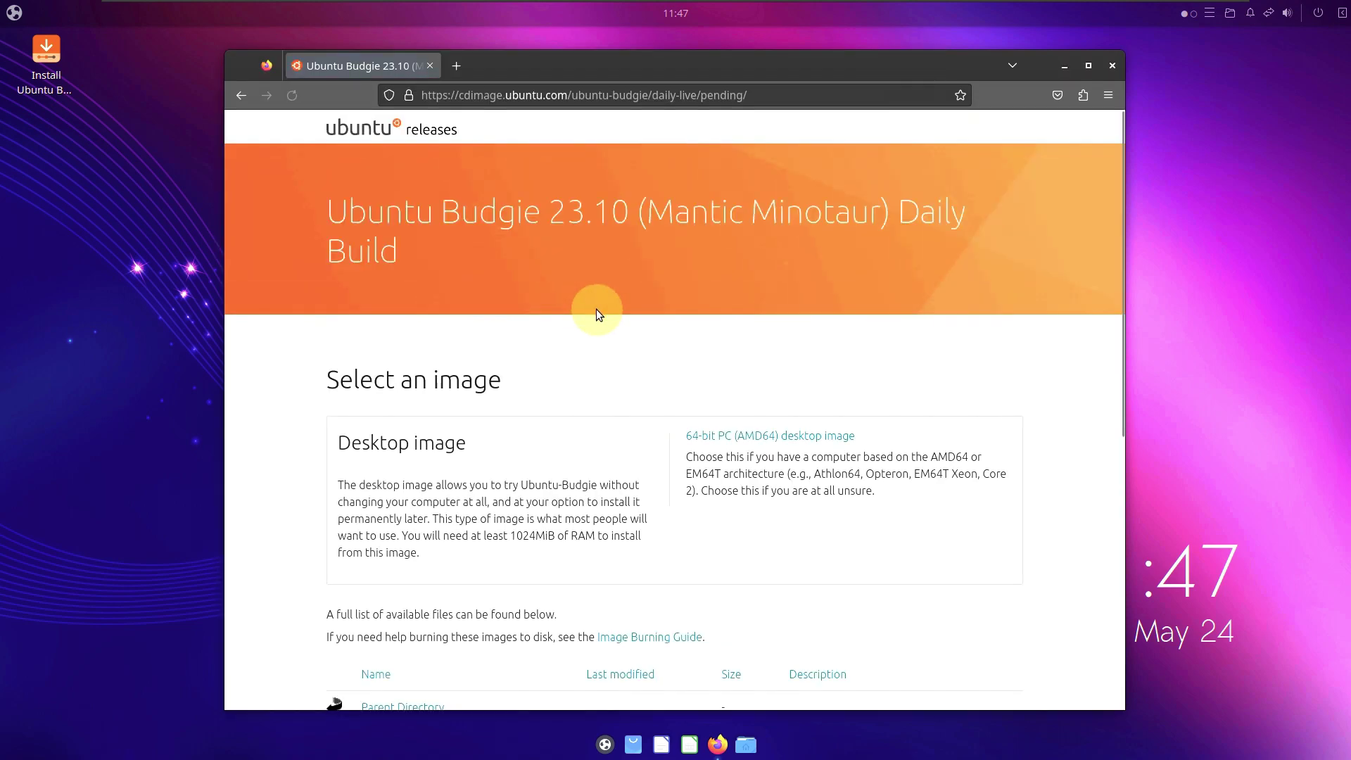
{"action": "triple_click", "coordinate": [341, 218]}
{"action": "scroll", "coordinate": [443, 364], "scroll_direction": "down", "scroll_amount": 5}
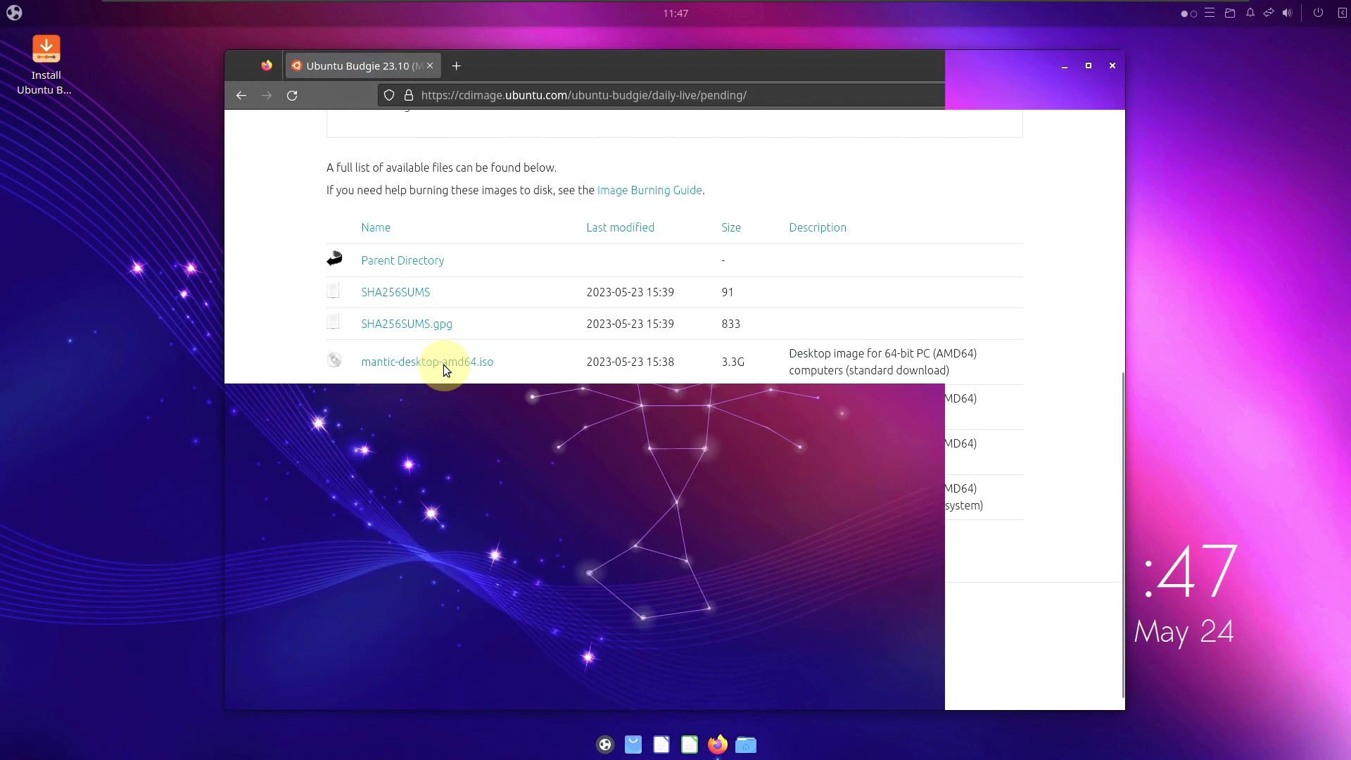
{"action": "left_click_drag", "start_coordinate": [678, 348], "coordinate": [340, 341]}
{"action": "left_click", "coordinate": [356, 343]}
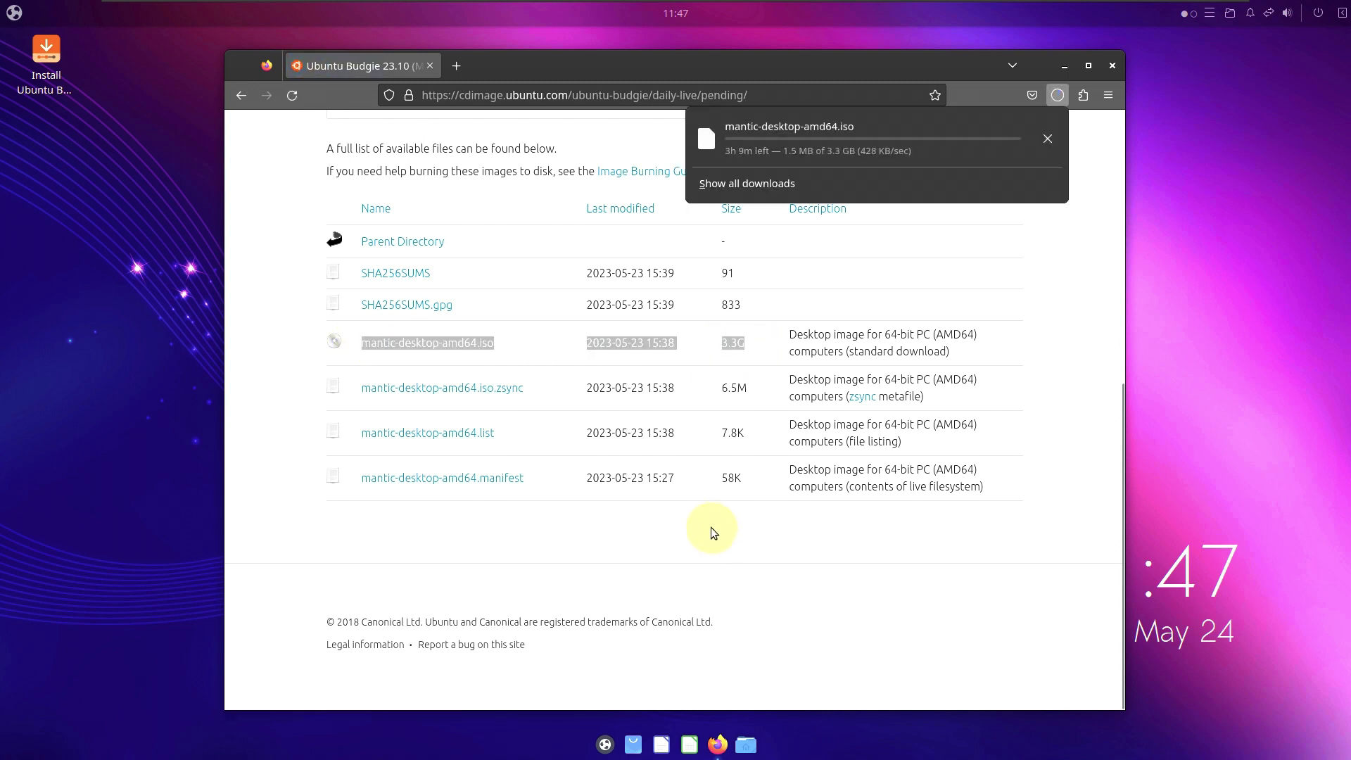
{"action": "left_click", "coordinate": [1047, 138]}
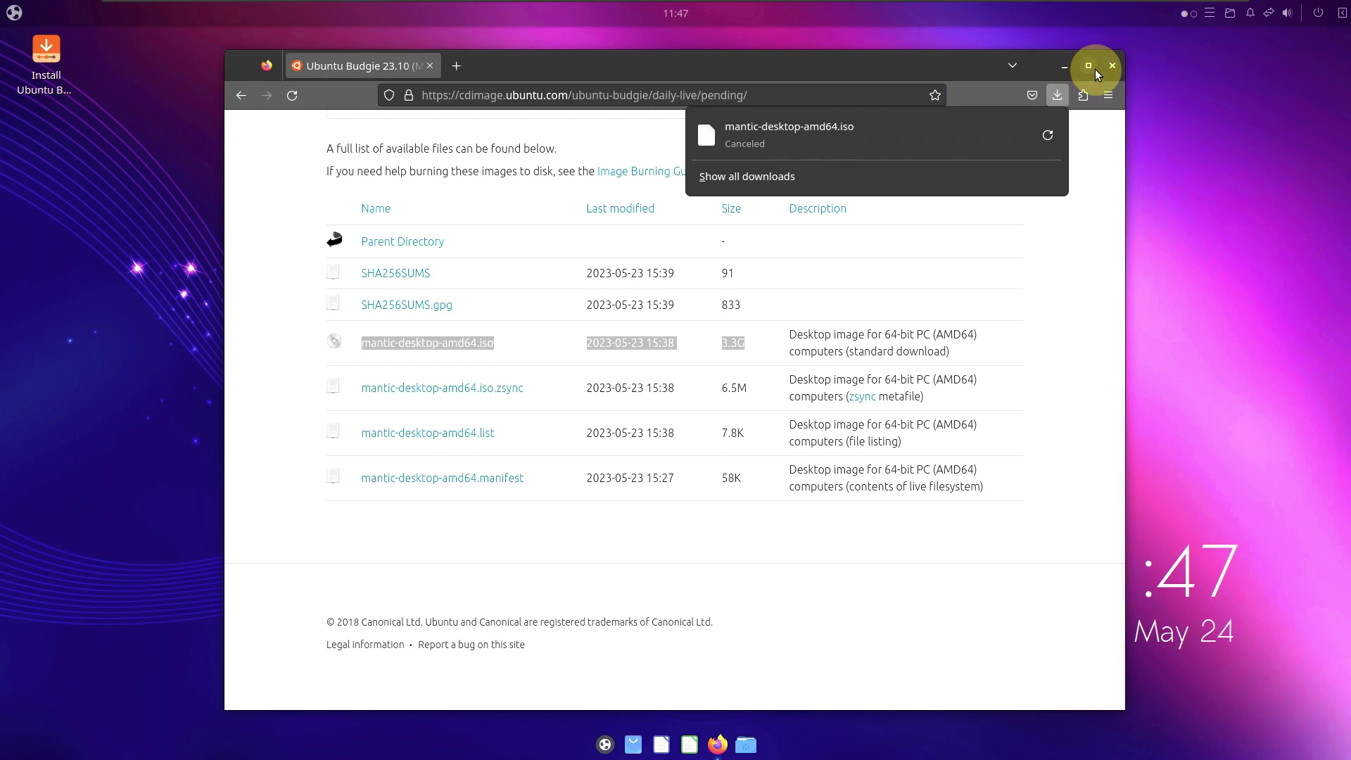
Leave Firefox and launch the Ubuntu Budgie installer from the desktop, accepting English as the installation language.
{"action": "key", "text": "super+d"}
{"action": "double_click", "coordinate": [33, 61]}
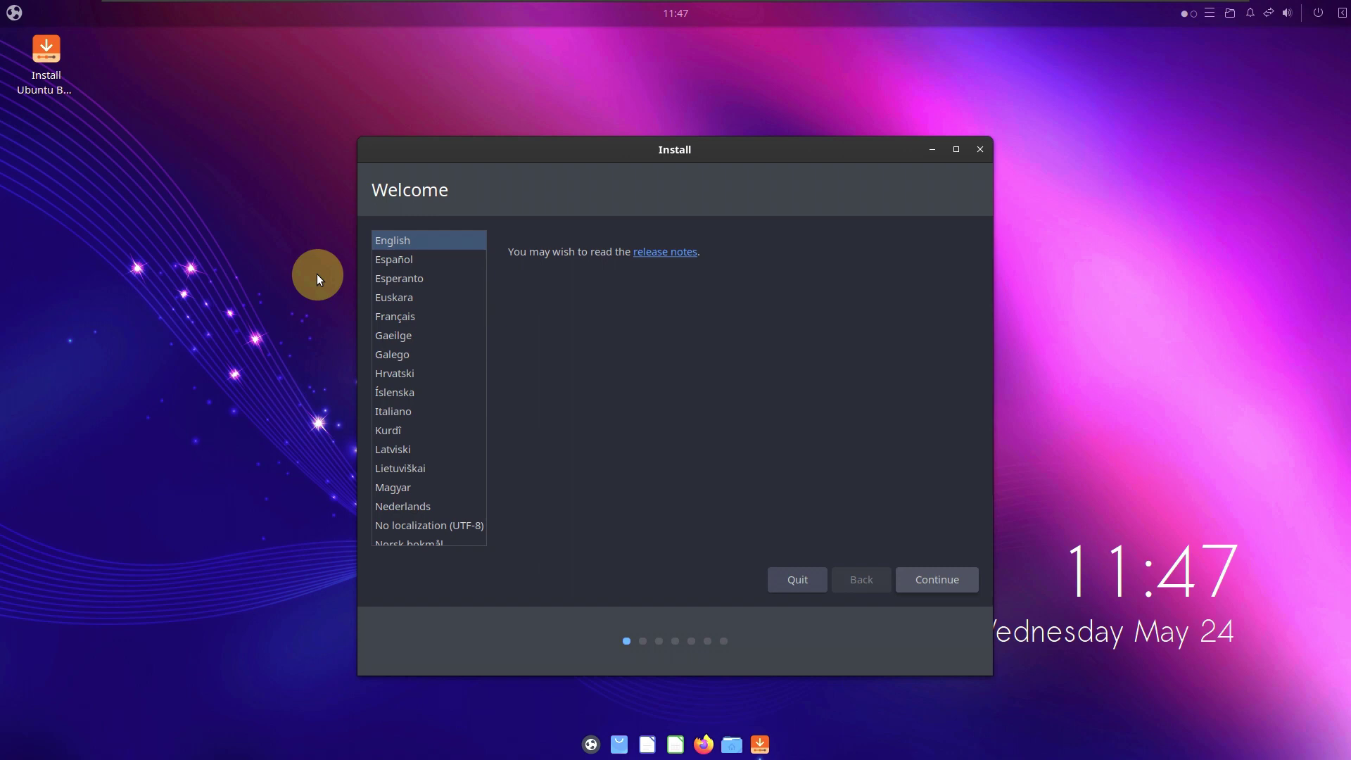
{"action": "scroll", "coordinate": [431, 316], "scroll_direction": "up", "scroll_amount": 3}
{"action": "left_click", "coordinate": [919, 584]}
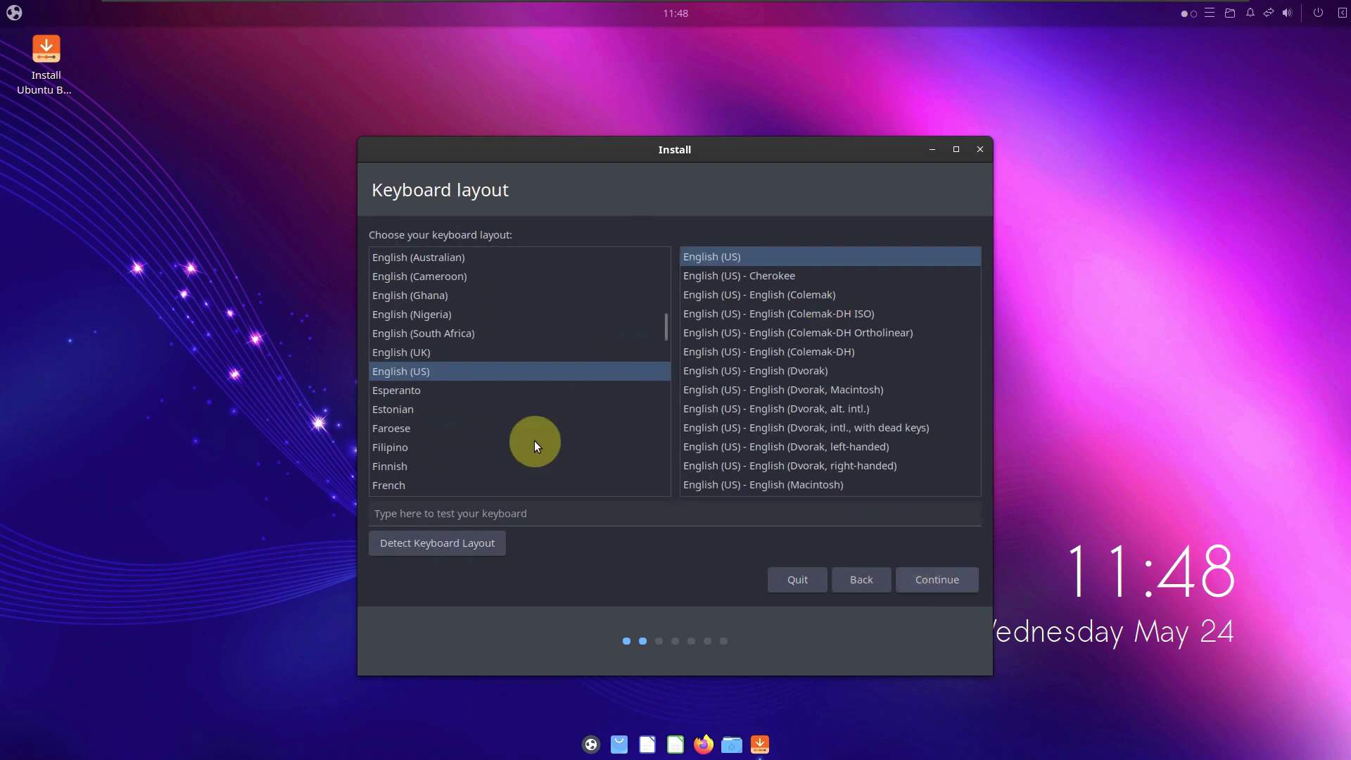
Accept the English (US) keyboard layout and enable third-party software for graphics, Wi-Fi hardware and additional media formats.
{"action": "left_click", "coordinate": [519, 513]}
{"action": "left_click", "coordinate": [912, 574]}
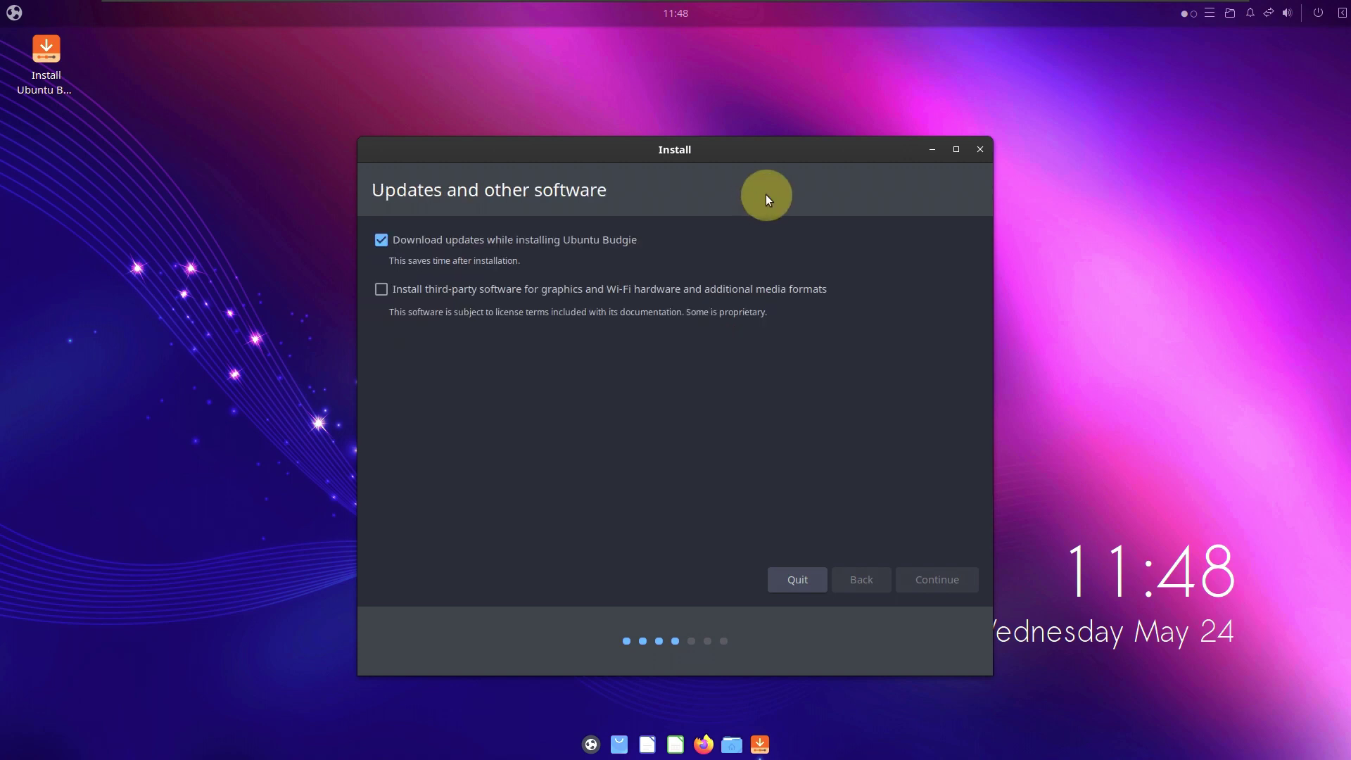
{"action": "left_click", "coordinate": [437, 294]}
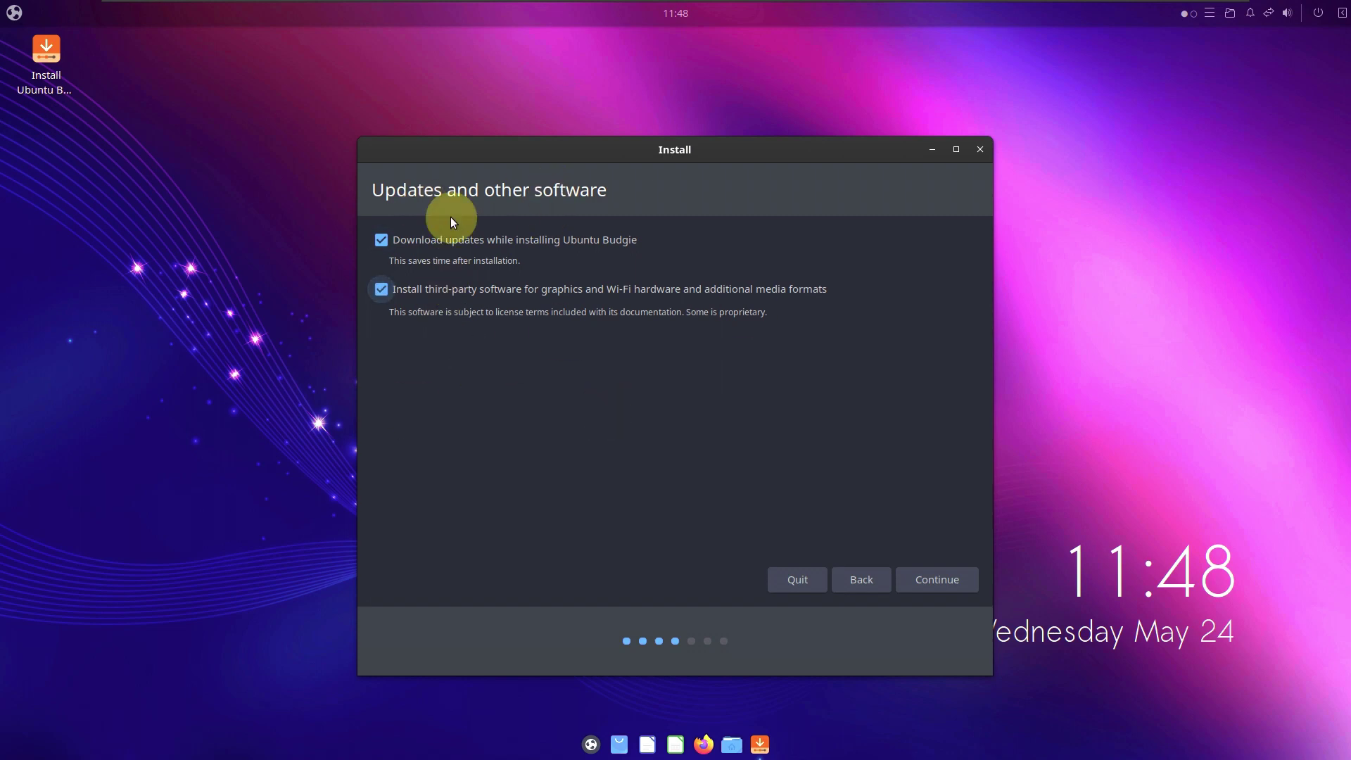
{"action": "left_click", "coordinate": [936, 582]}
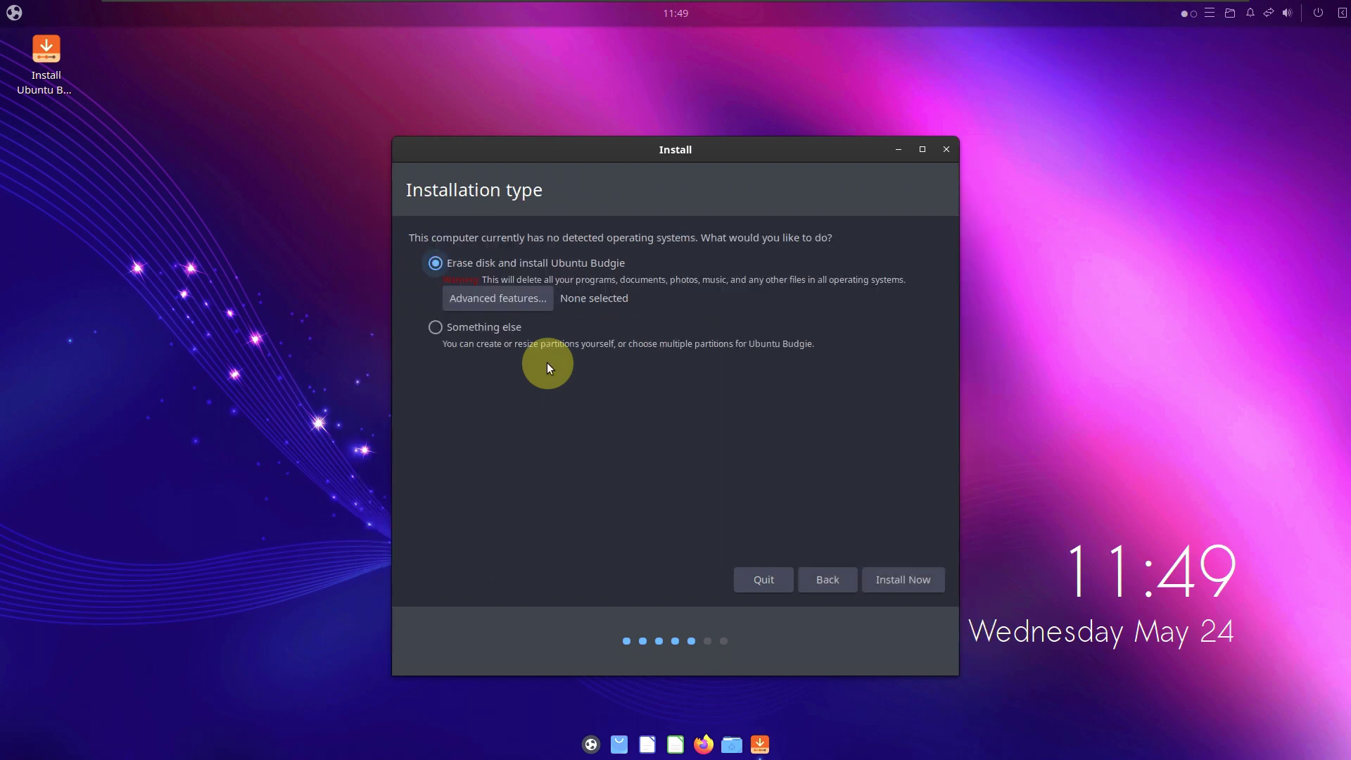
Review the advanced features and the two installation types, keeping "Erase disk and install Ubuntu Budgie", and quit the installer.
{"action": "left_click", "coordinate": [523, 302]}
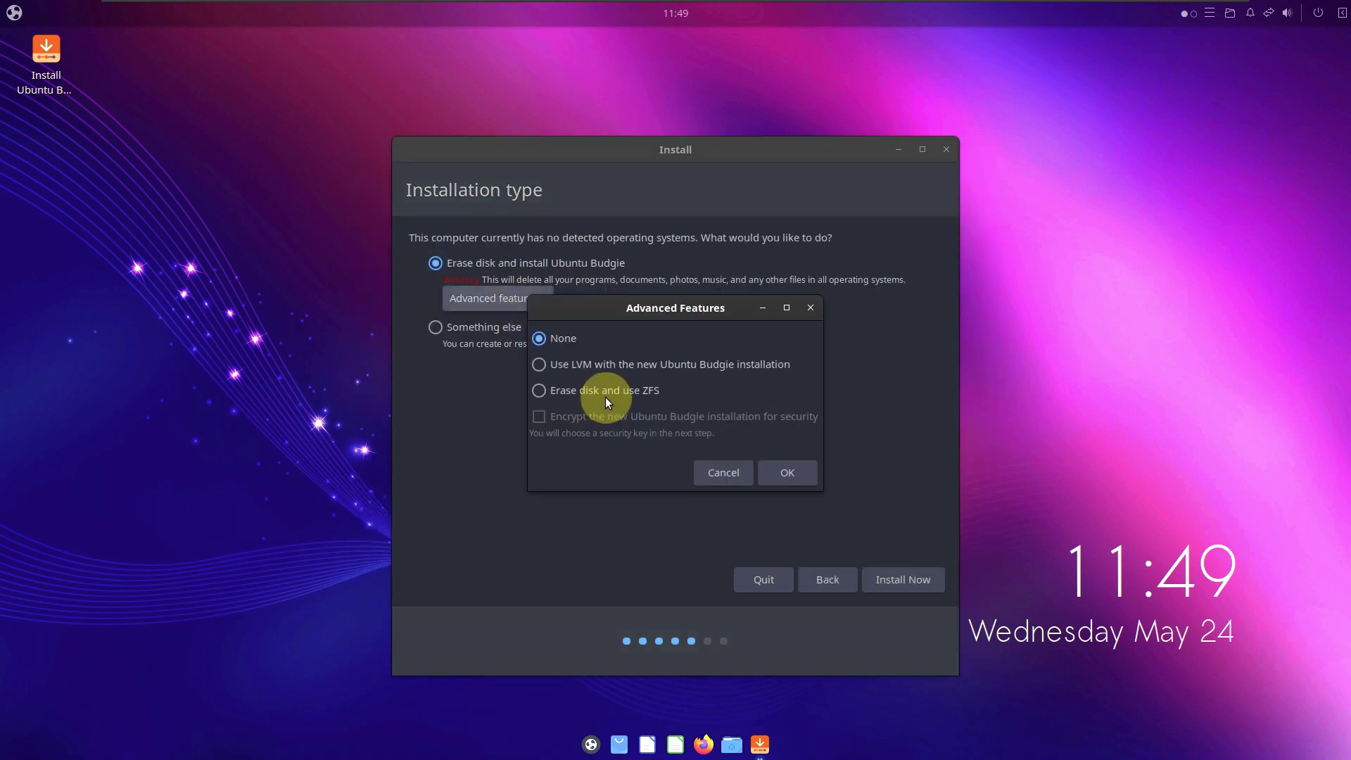
{"action": "left_click", "coordinate": [766, 462]}
{"action": "left_click", "coordinate": [434, 326]}
{"action": "left_click", "coordinate": [435, 263]}
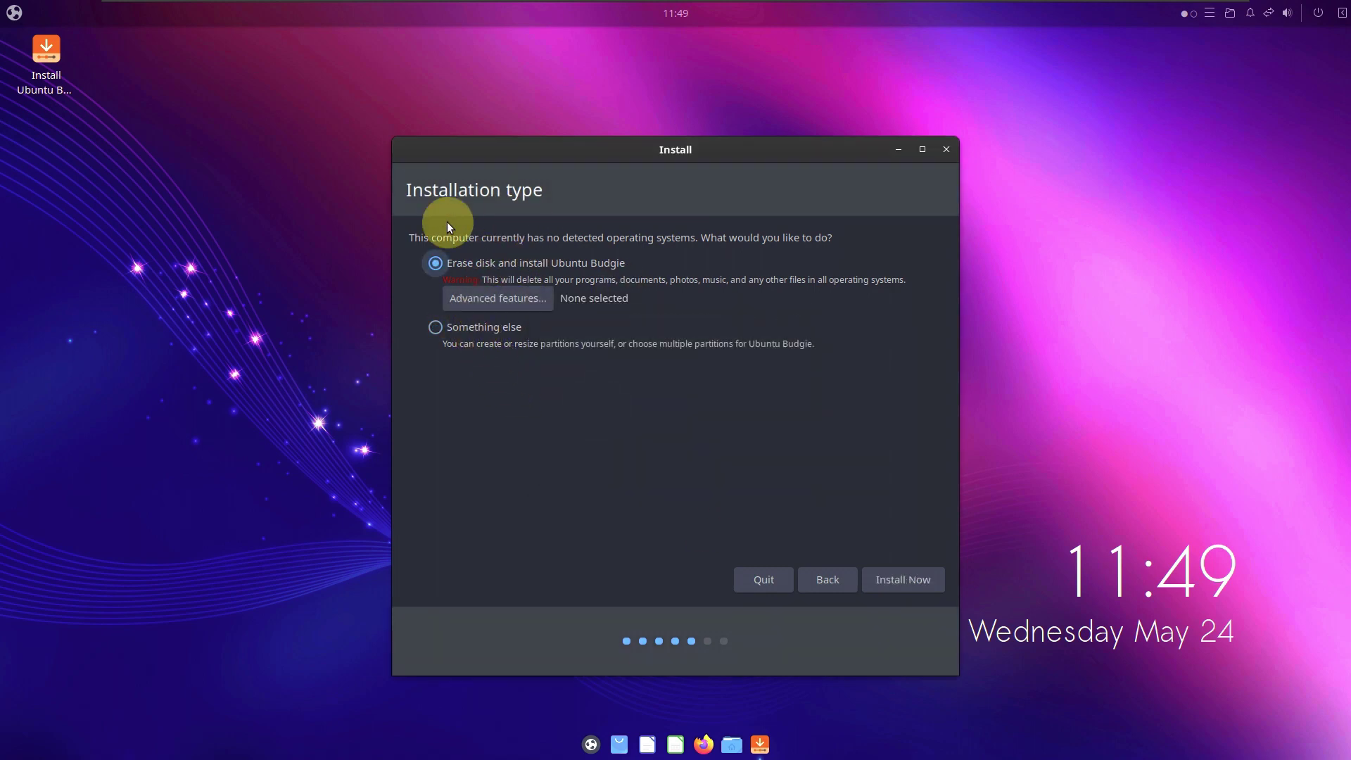
{"action": "left_click", "coordinate": [946, 149]}
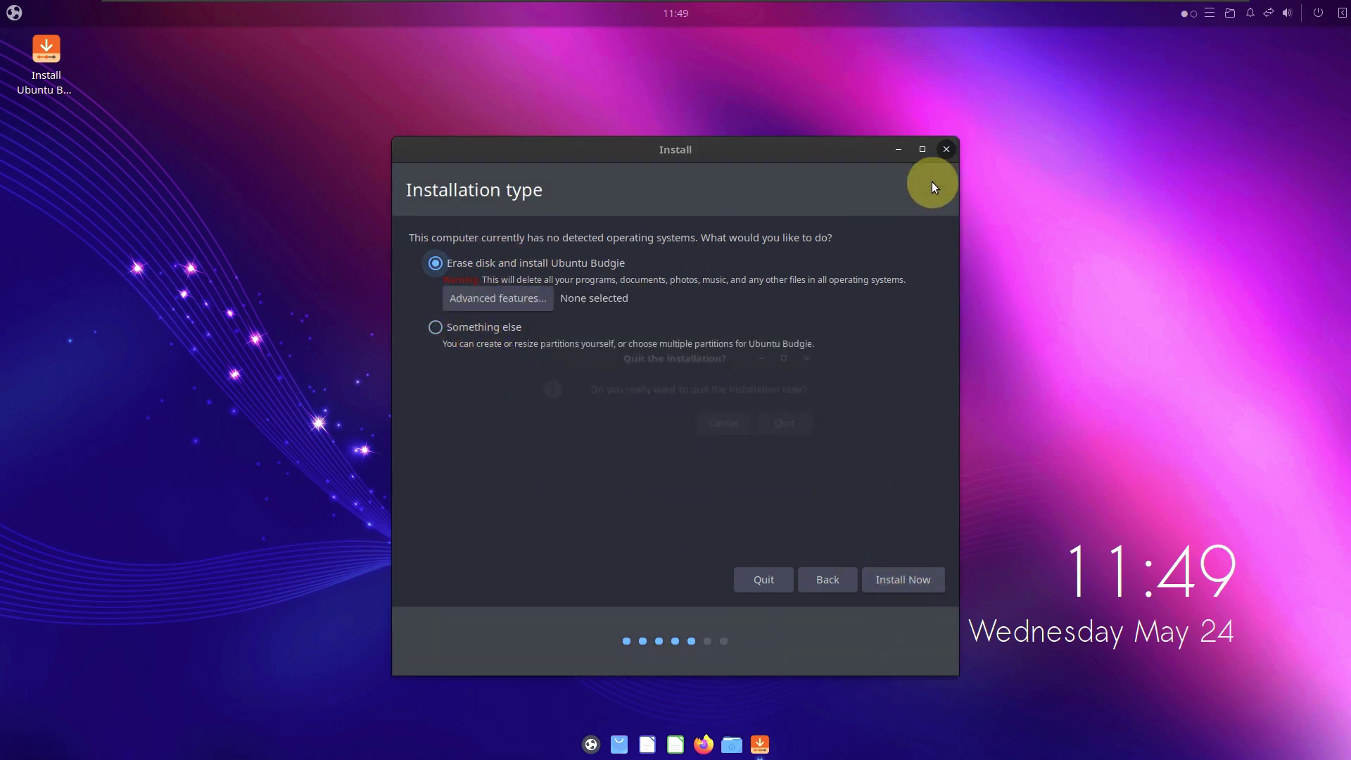
{"action": "left_click", "coordinate": [746, 429]}
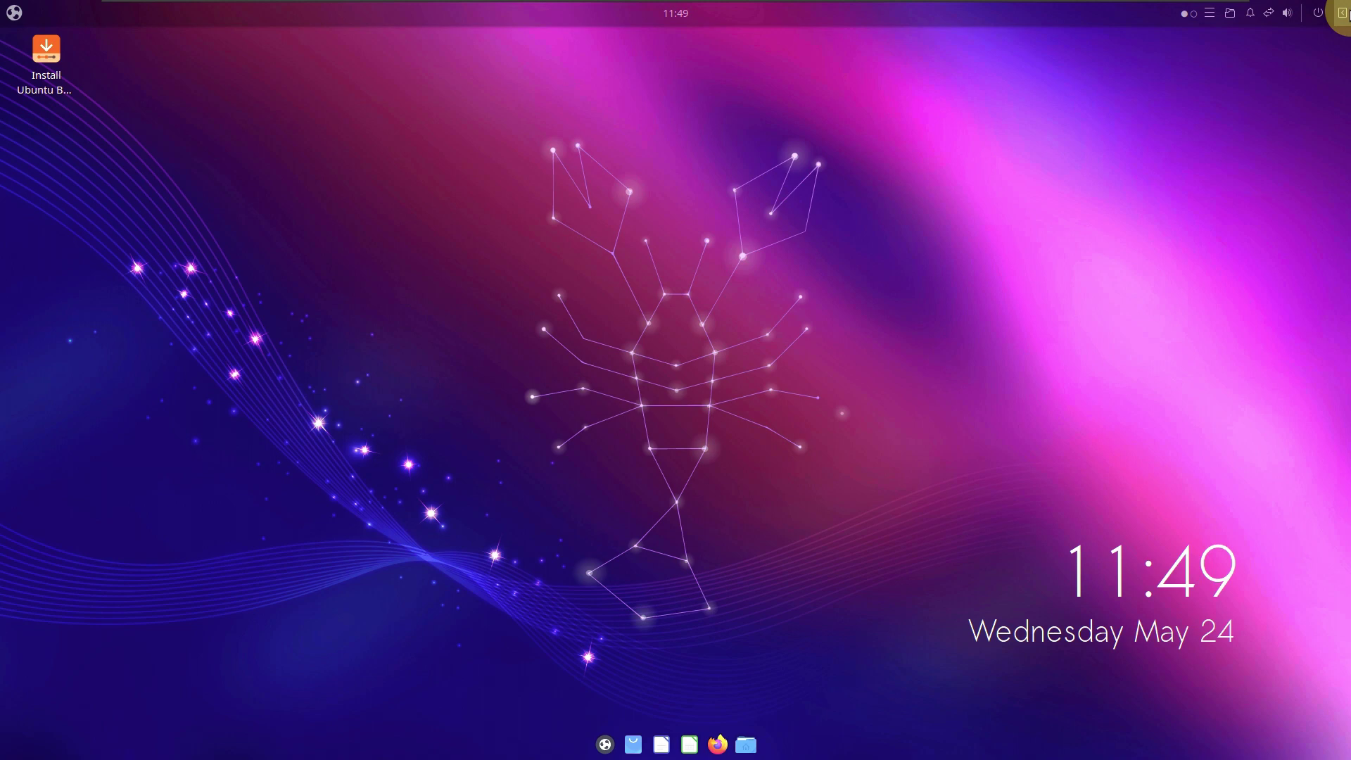
View the desktop sidebar's Widgets and Notifications views, and check the power options.
{"action": "left_click", "coordinate": [1342, 13]}
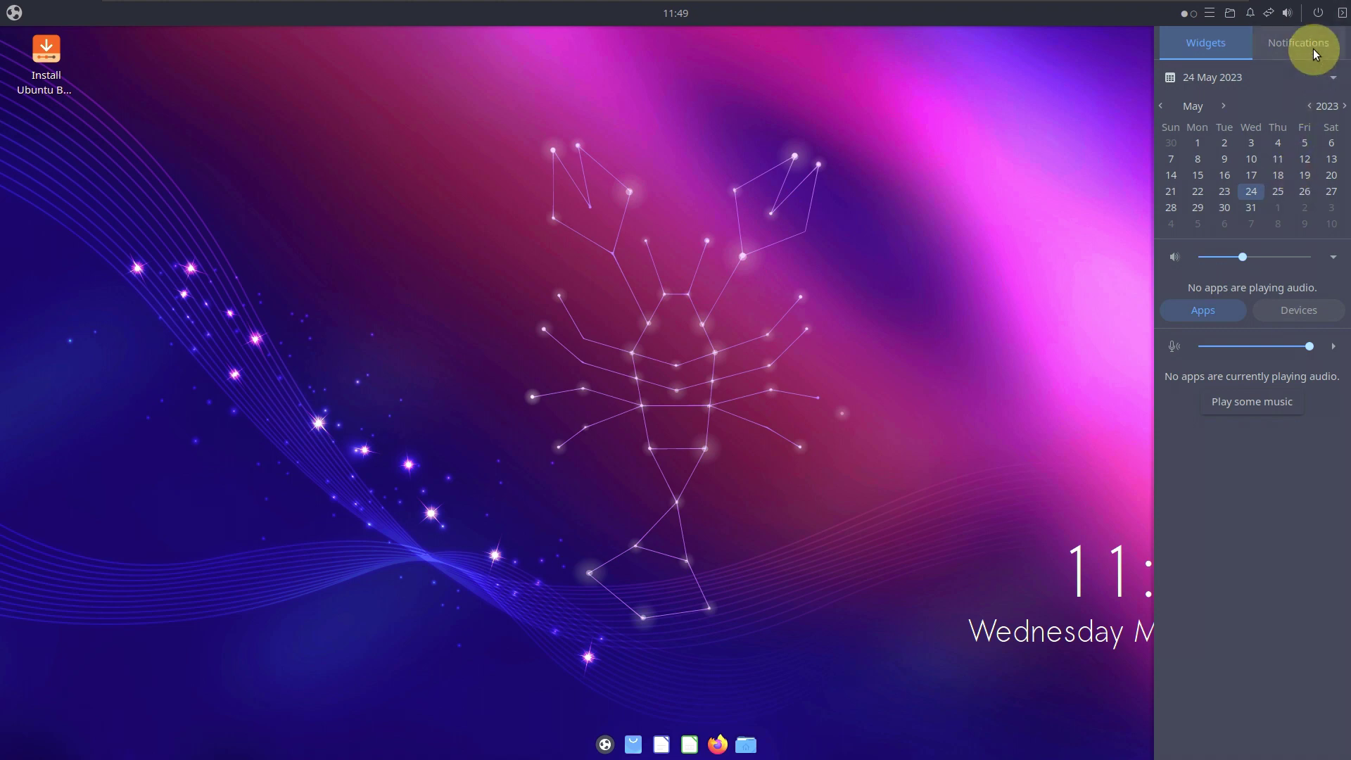
{"action": "left_click", "coordinate": [1313, 48]}
{"action": "left_click", "coordinate": [1224, 43]}
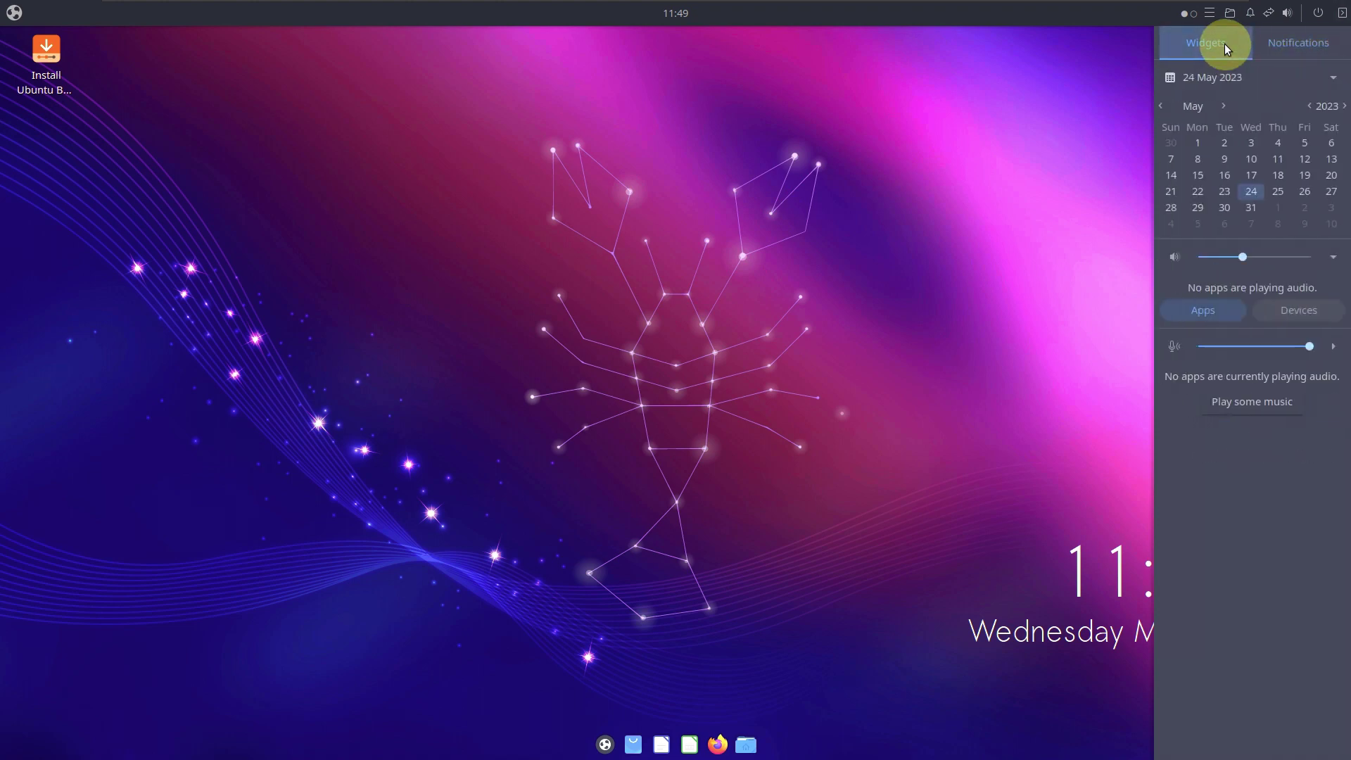
{"action": "left_click", "coordinate": [1066, 219]}
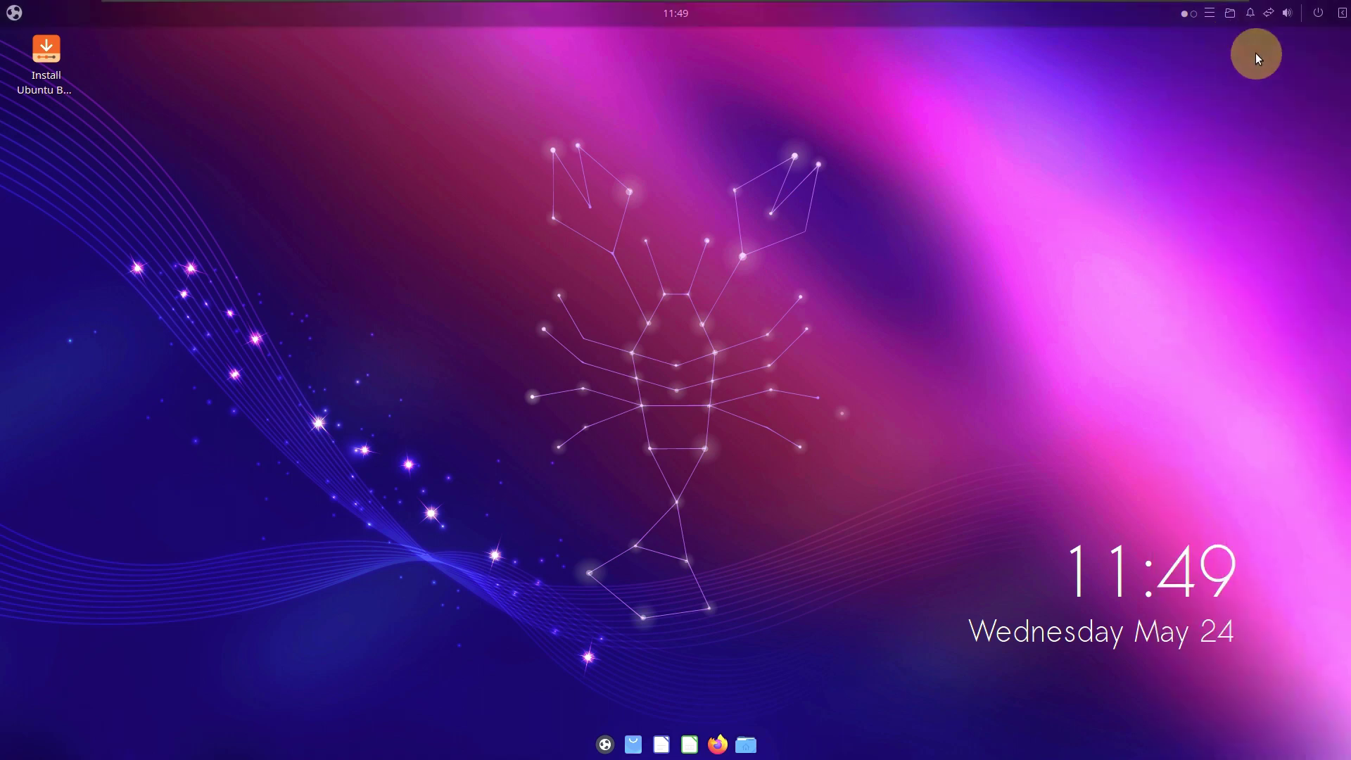
{"action": "left_click", "coordinate": [1321, 15]}
{"action": "left_click", "coordinate": [1206, 166]}
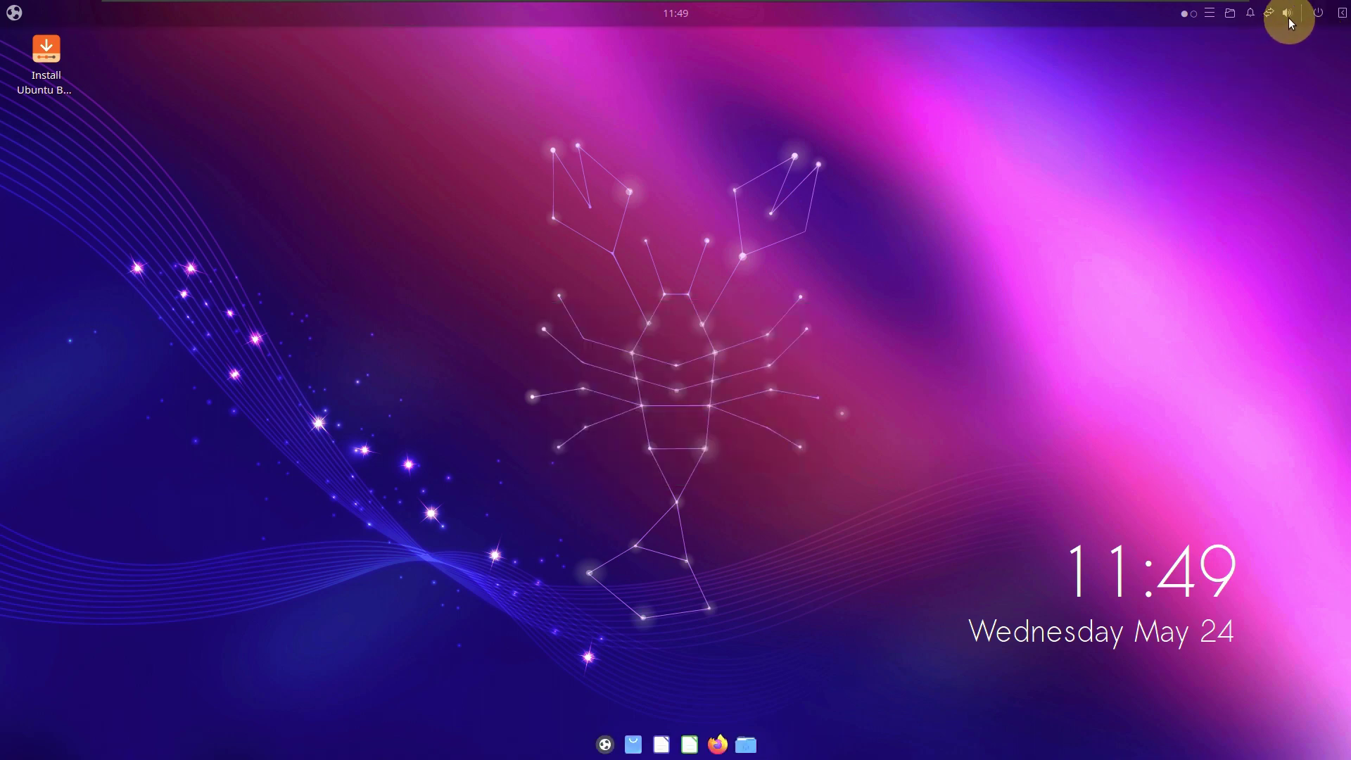
Mute and unmute the system volume, and open the Sound settings from the volume control.
{"action": "left_click", "coordinate": [1287, 14]}
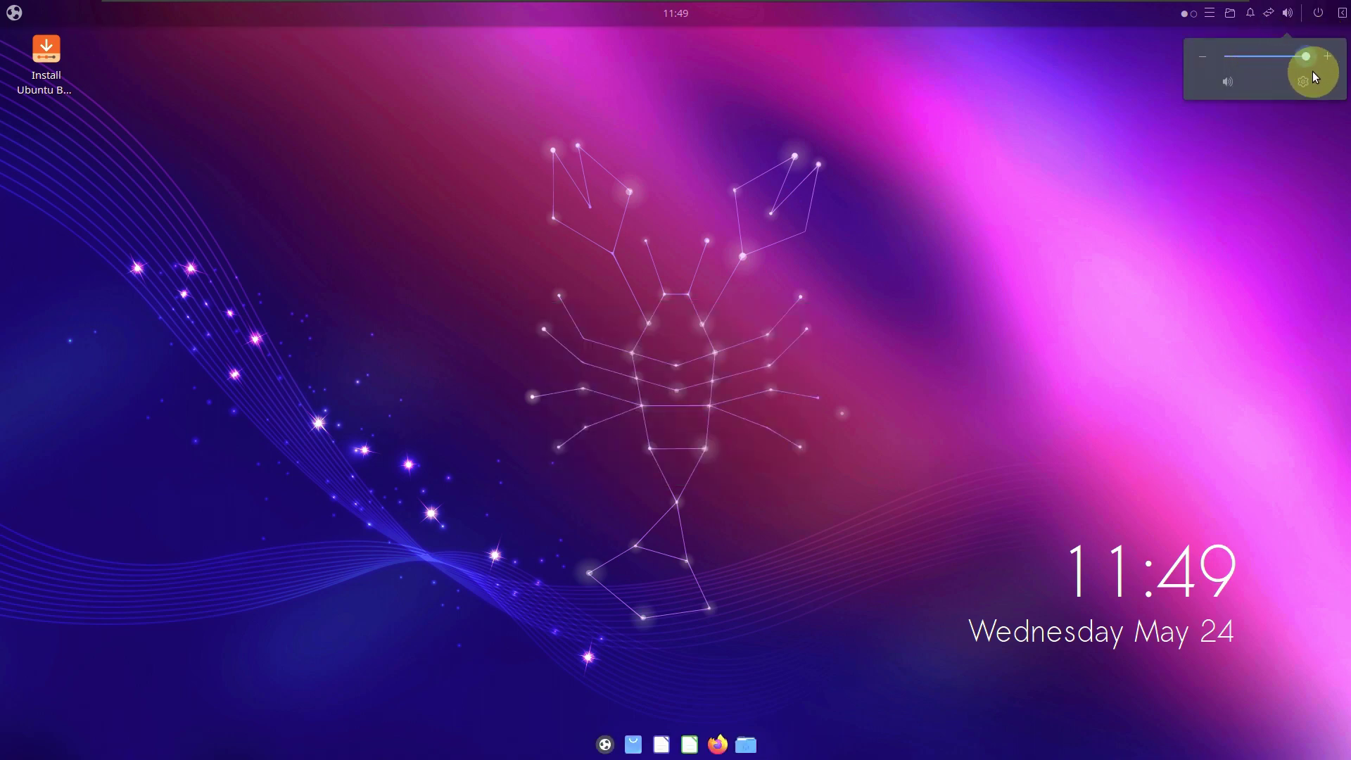
{"action": "left_click", "coordinate": [1228, 82]}
{"action": "left_click", "coordinate": [1302, 83]}
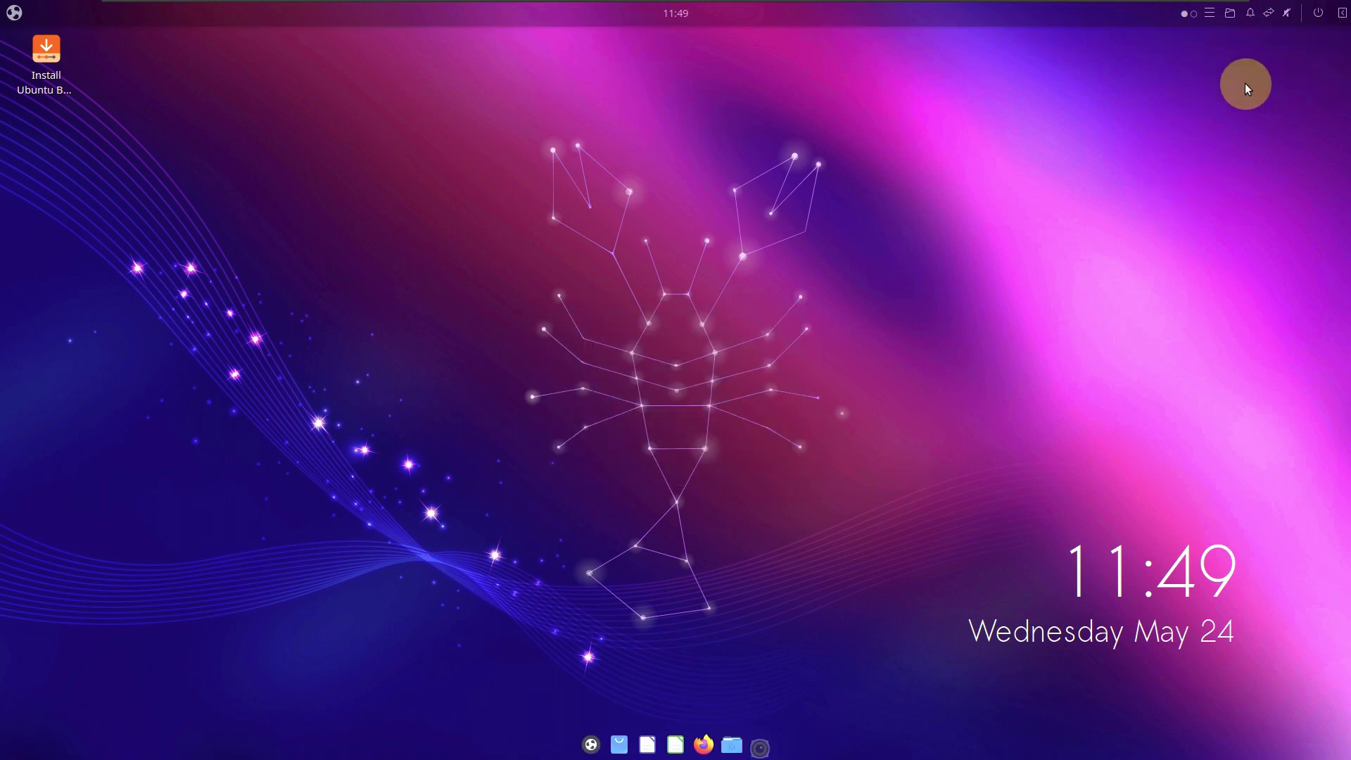
{"action": "left_click", "coordinate": [1289, 19]}
{"action": "left_click", "coordinate": [1267, 216]}
Check the network, notifications and Places indicators and the remaining indicators beside them.
{"action": "left_click", "coordinate": [1269, 14]}
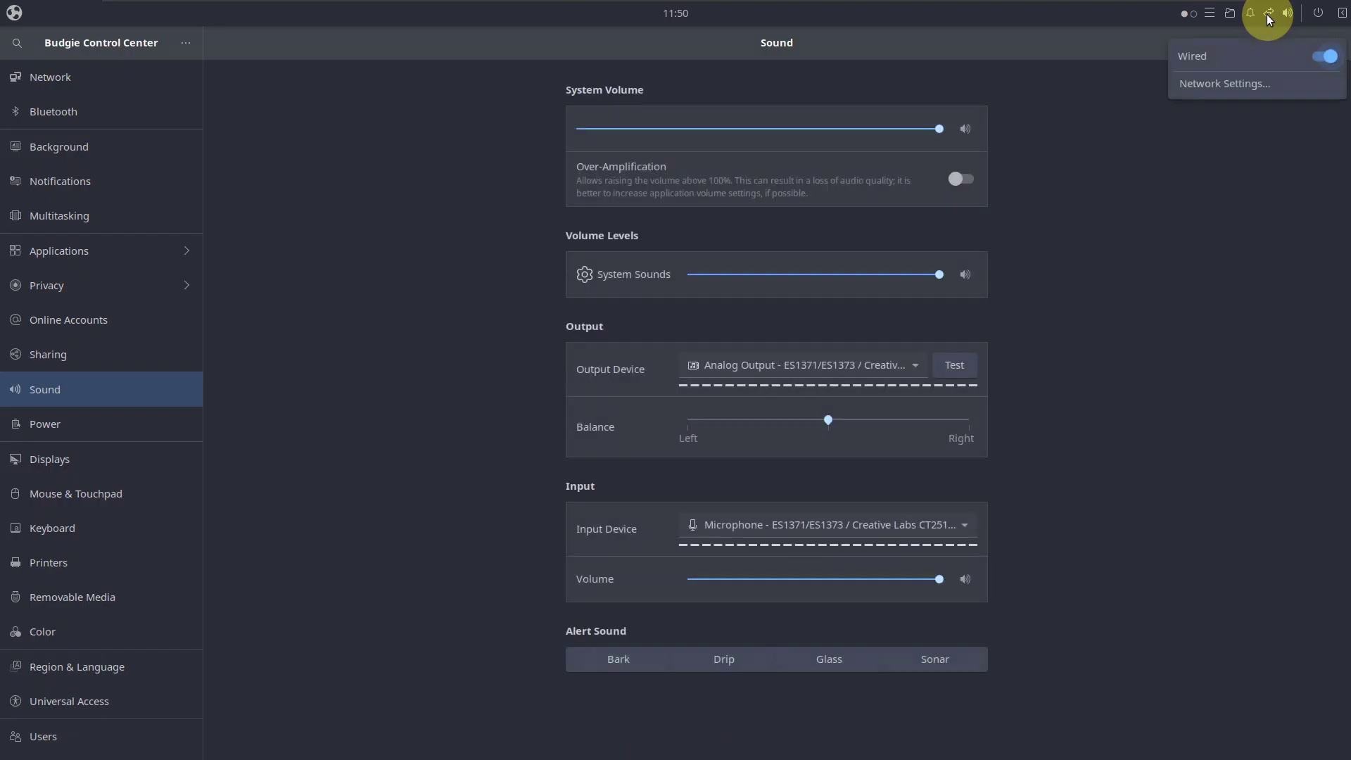
{"action": "left_click", "coordinate": [1256, 279]}
{"action": "left_click", "coordinate": [1250, 17]}
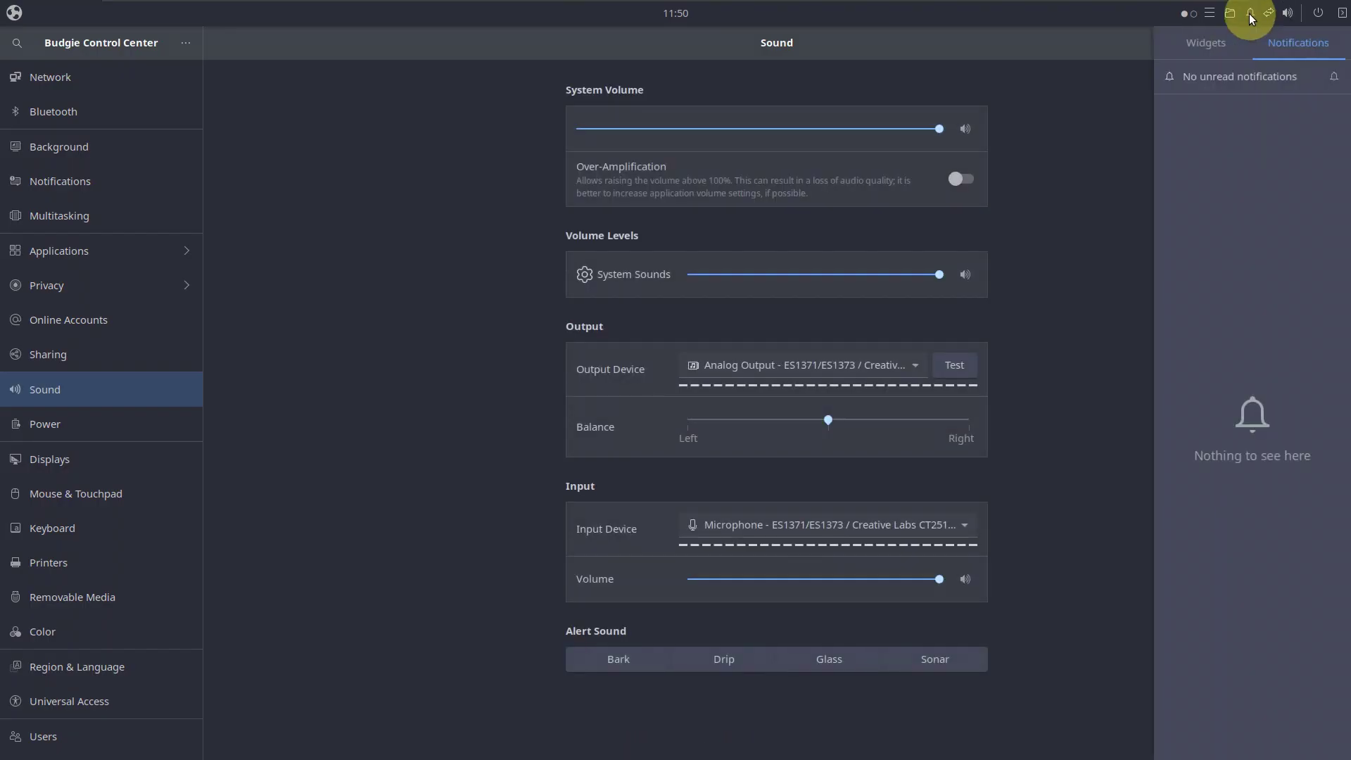
{"action": "left_click", "coordinate": [1231, 13]}
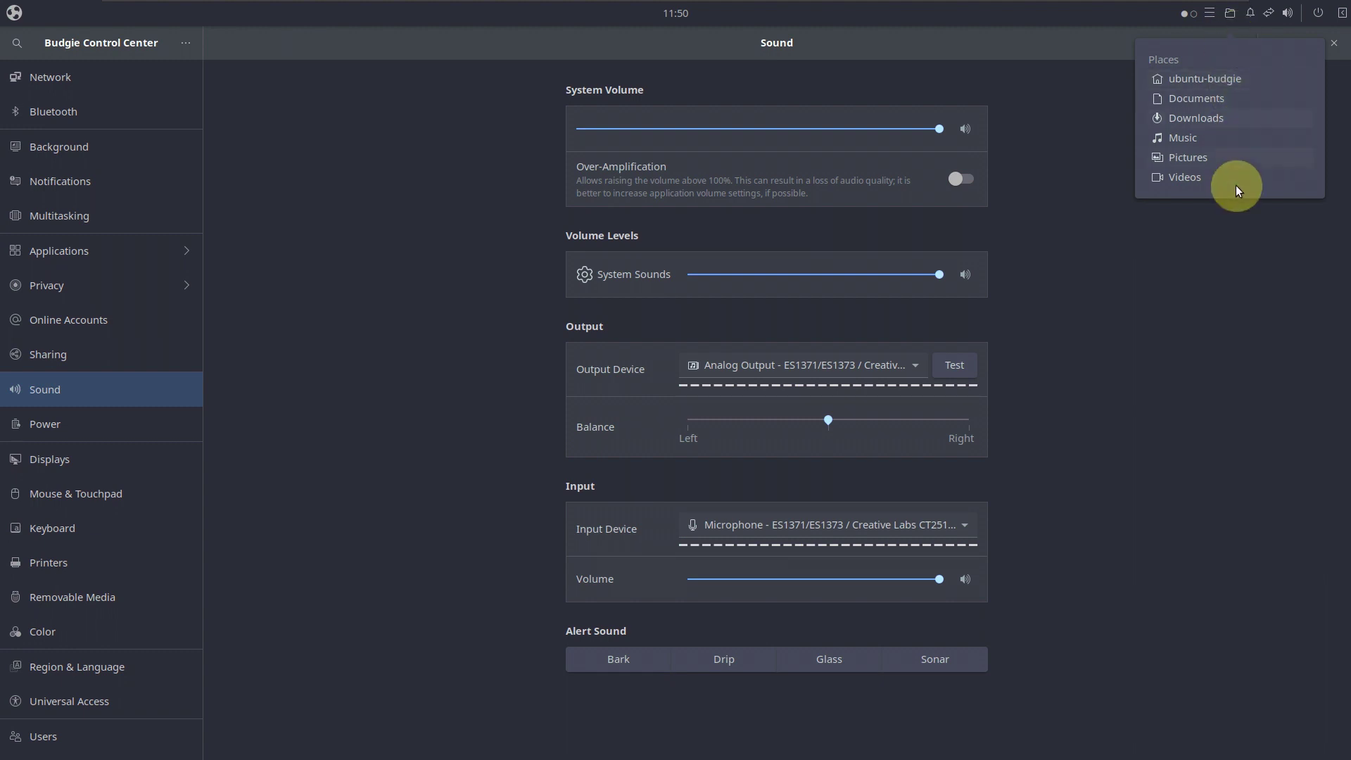
{"action": "left_click", "coordinate": [1245, 301]}
{"action": "left_click", "coordinate": [1207, 17]}
{"action": "left_click", "coordinate": [1208, 17]}
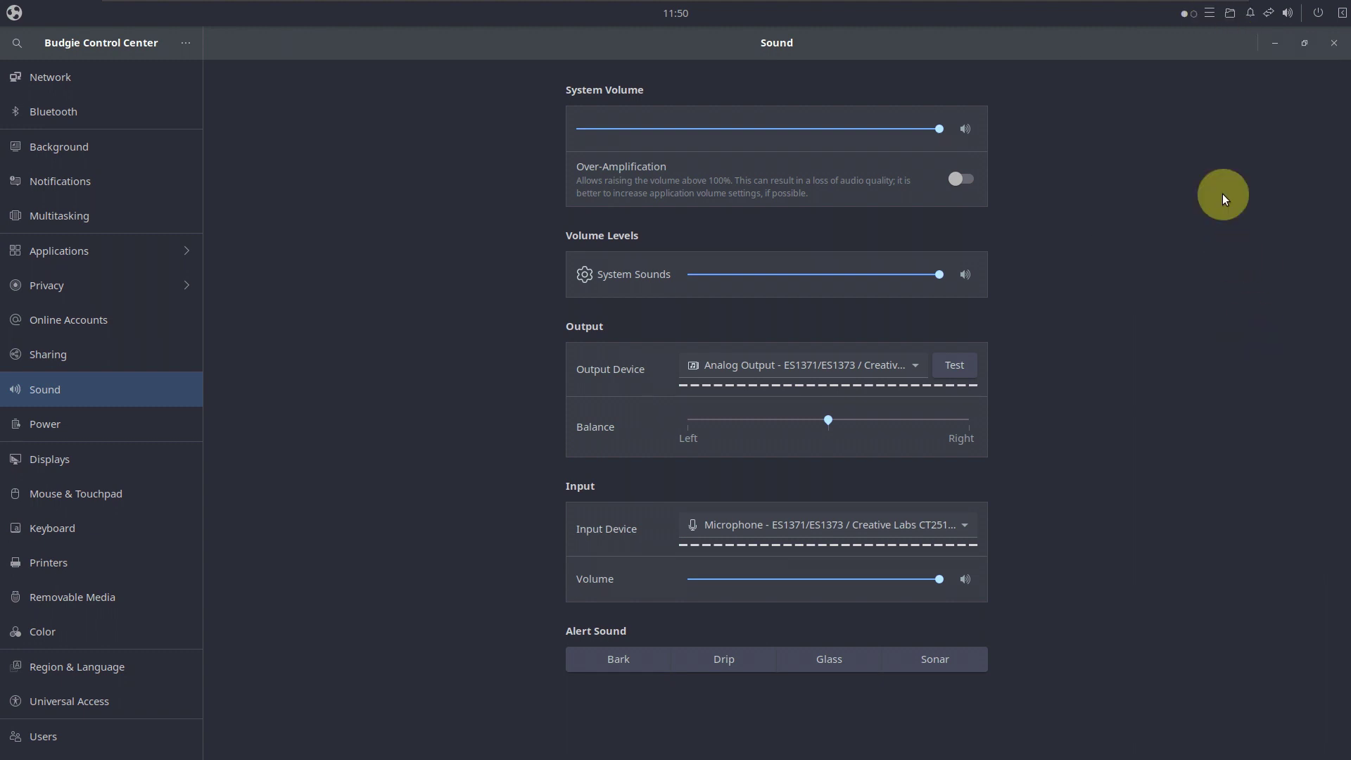
{"action": "left_click", "coordinate": [1190, 17]}
{"action": "left_click", "coordinate": [1219, 249]}
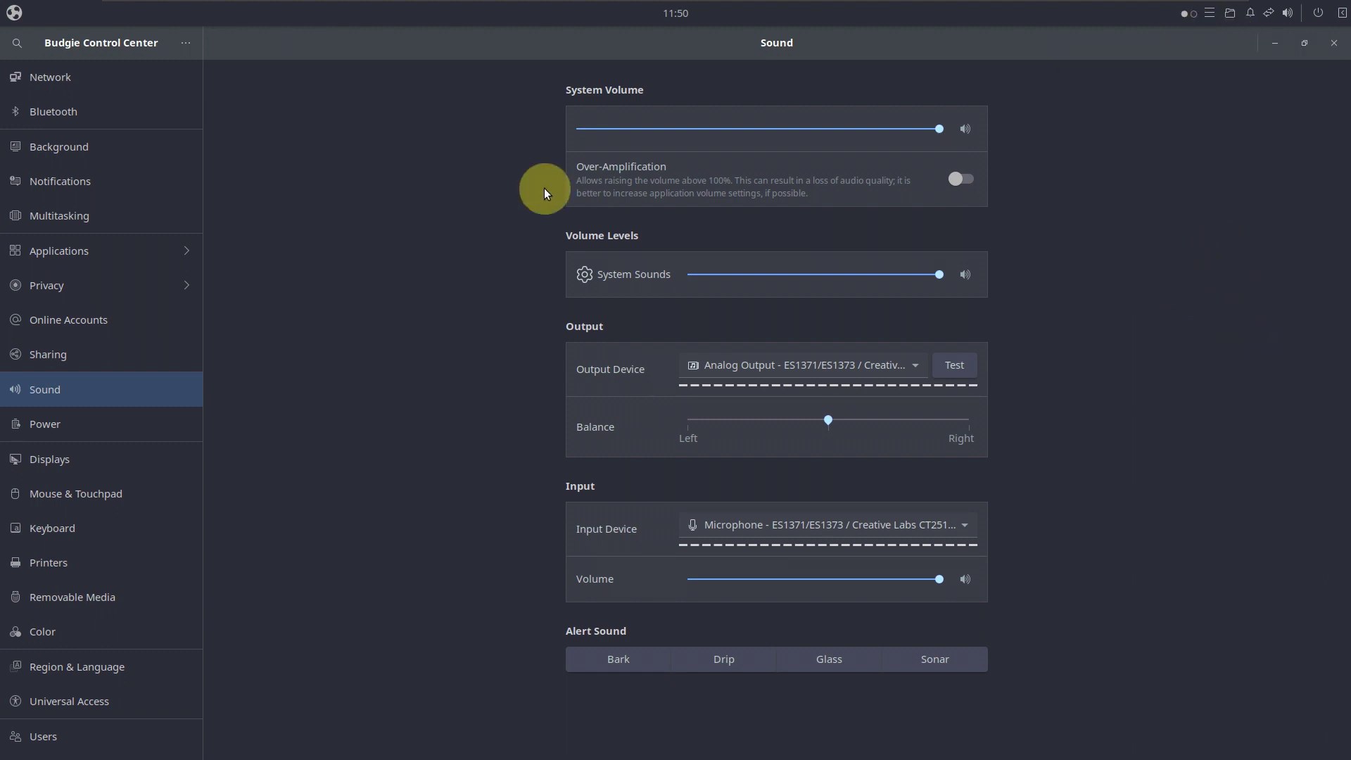
Look through the Date & Time, About, Default Applications and Users settings in Budgie Control Center.
{"action": "scroll", "coordinate": [150, 556], "scroll_direction": "down", "scroll_amount": 3}
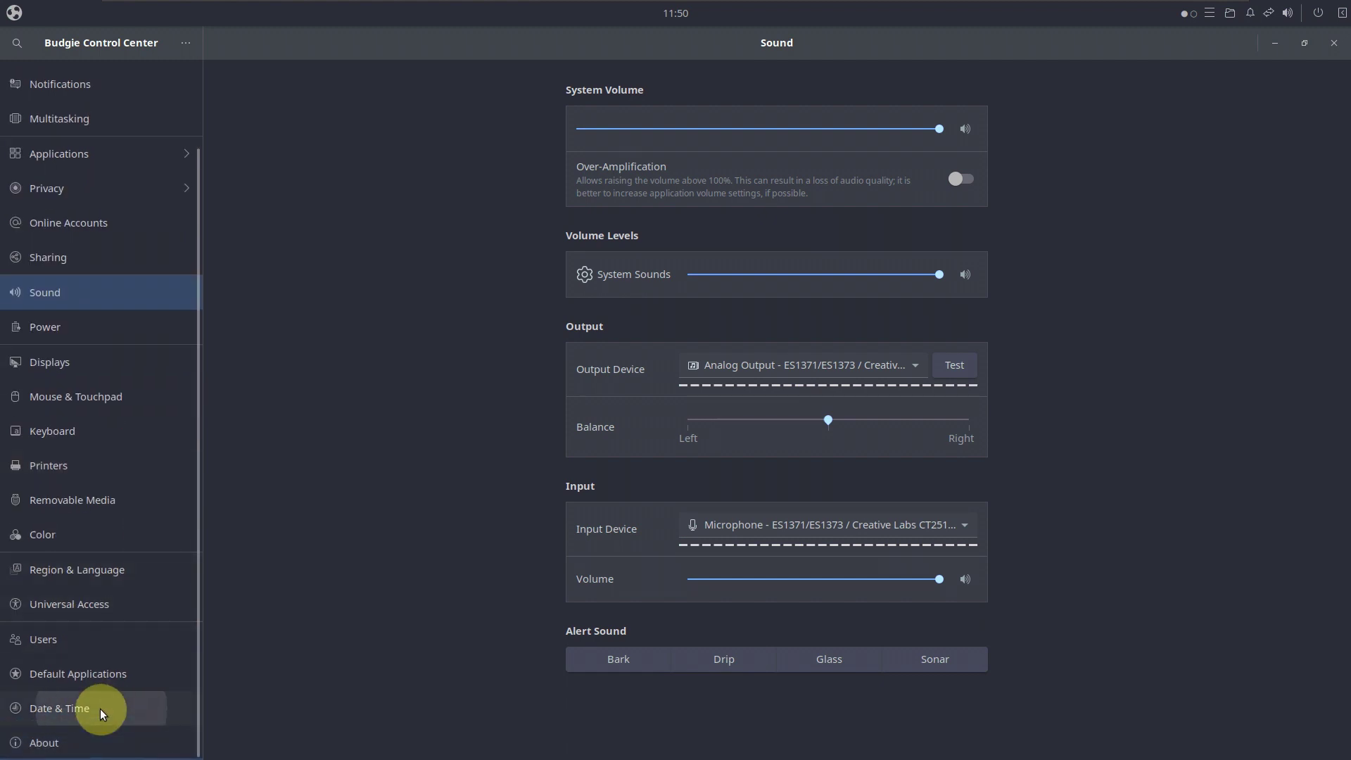
{"action": "left_click", "coordinate": [100, 708]}
{"action": "left_click", "coordinate": [100, 733]}
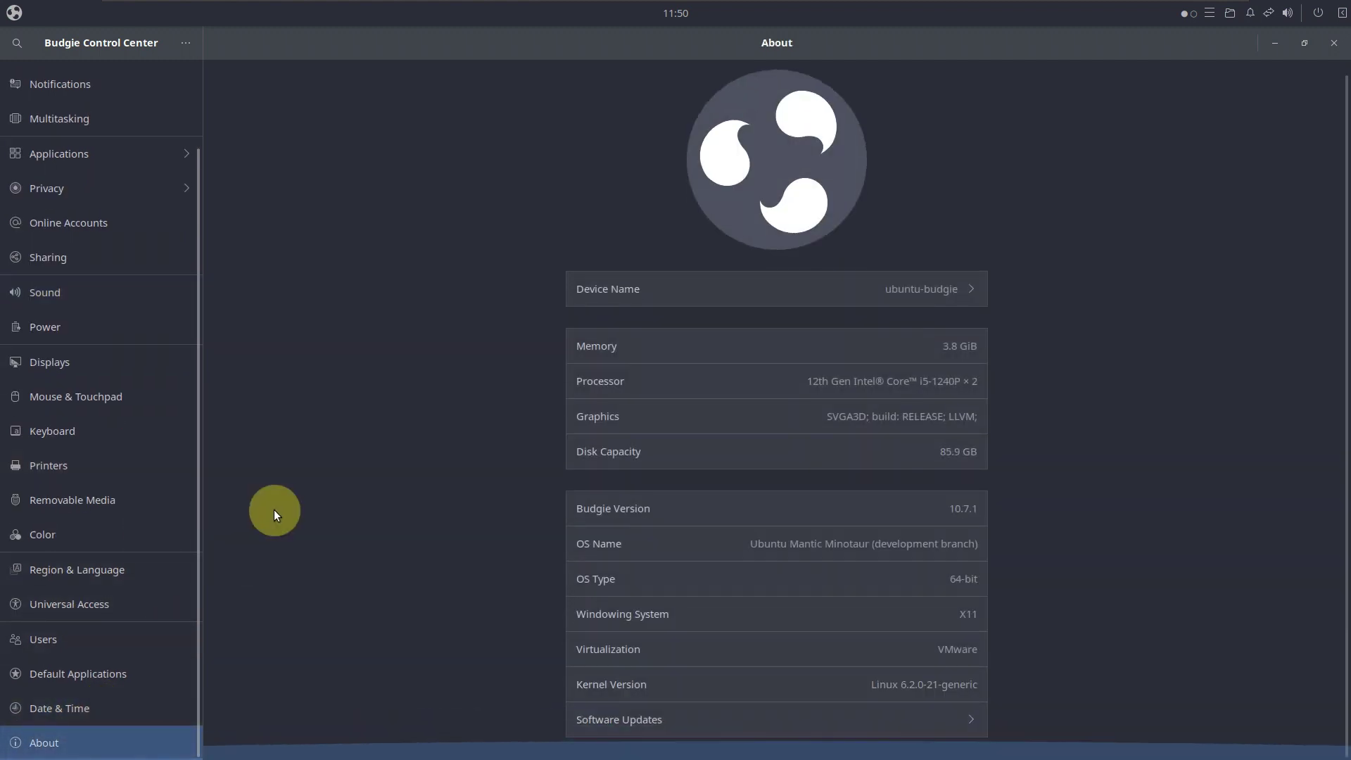
{"action": "left_click", "coordinate": [76, 708]}
{"action": "left_click", "coordinate": [83, 672]}
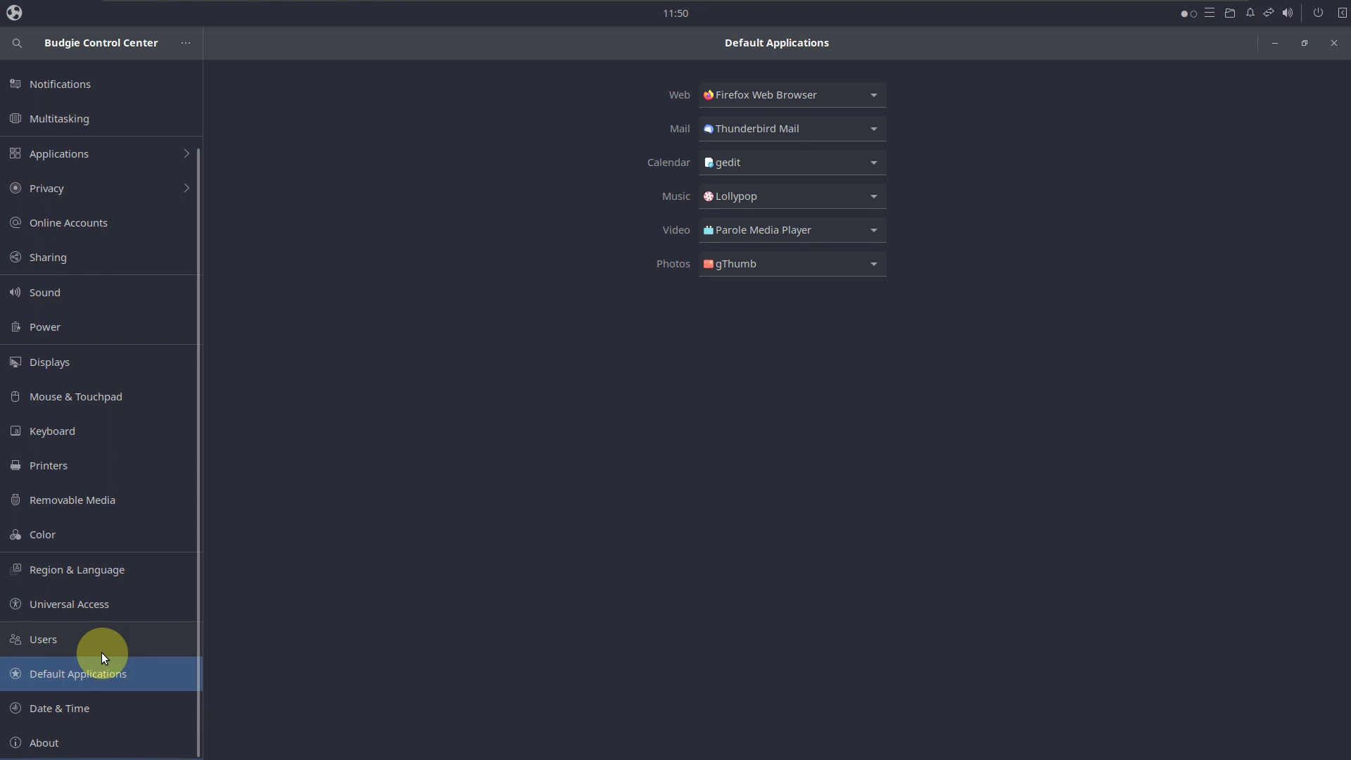
{"action": "left_click", "coordinate": [103, 648]}
Look through the Universal Access, Region & Language, Color, Removable Media, Printers, Keyboard, and Mouse & Touchpad settings.
{"action": "left_click", "coordinate": [134, 595]}
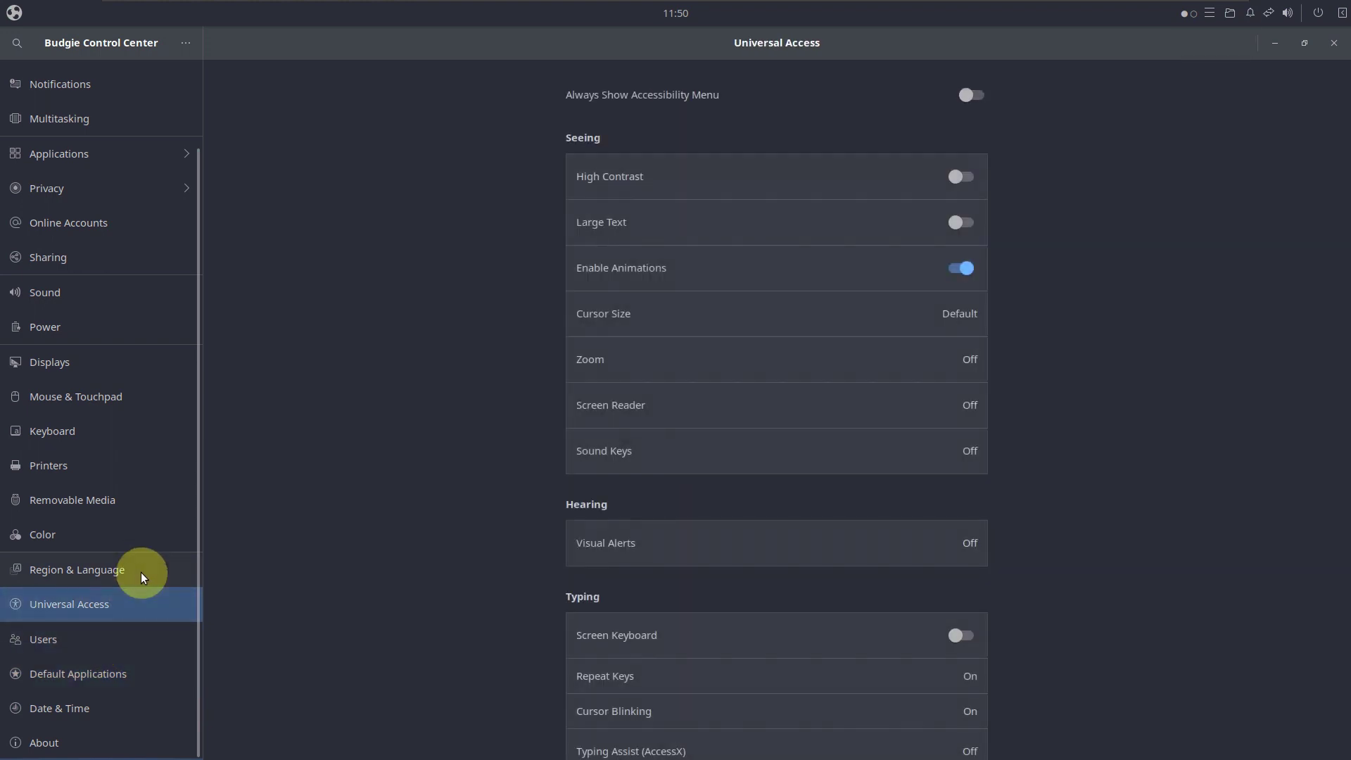
{"action": "scroll", "coordinate": [359, 477], "scroll_direction": "down", "scroll_amount": 5}
{"action": "left_click", "coordinate": [70, 572]}
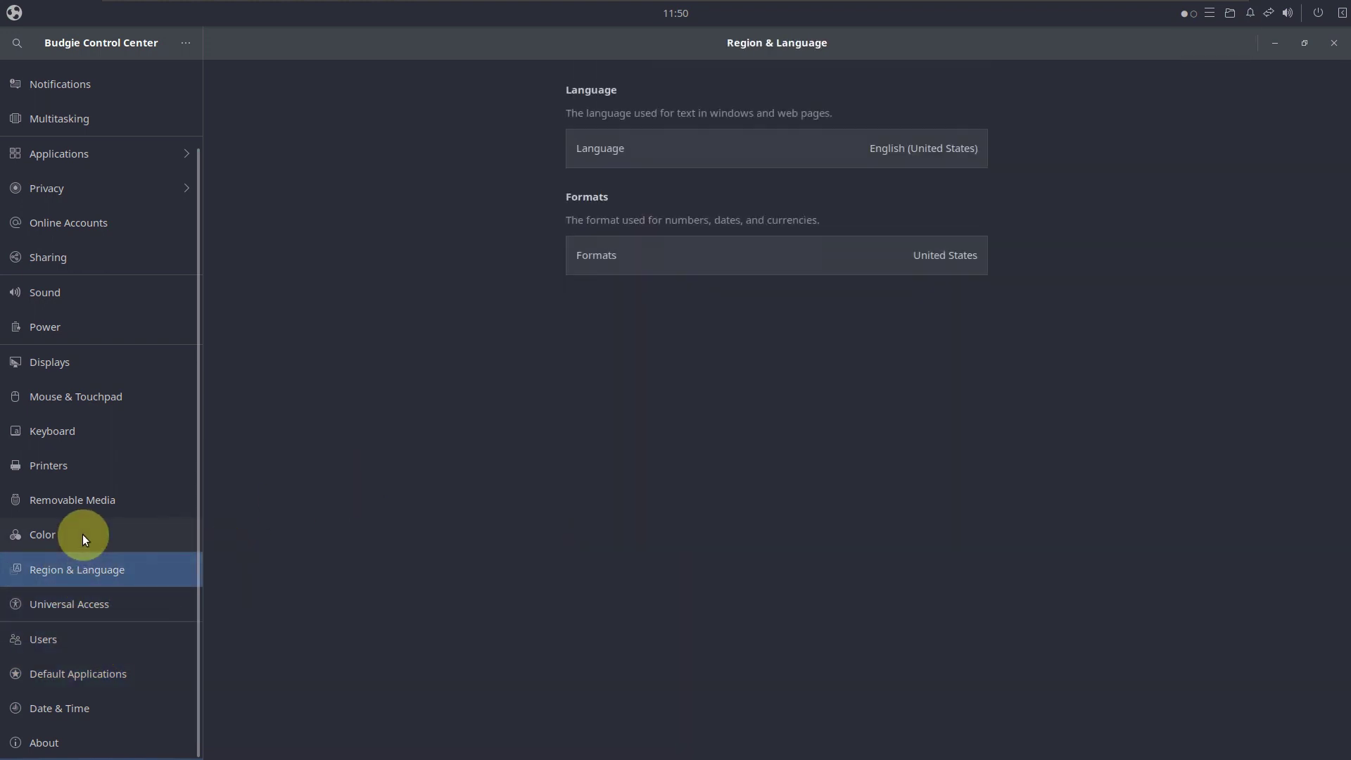
{"action": "left_click", "coordinate": [82, 534]}
{"action": "left_click", "coordinate": [92, 505]}
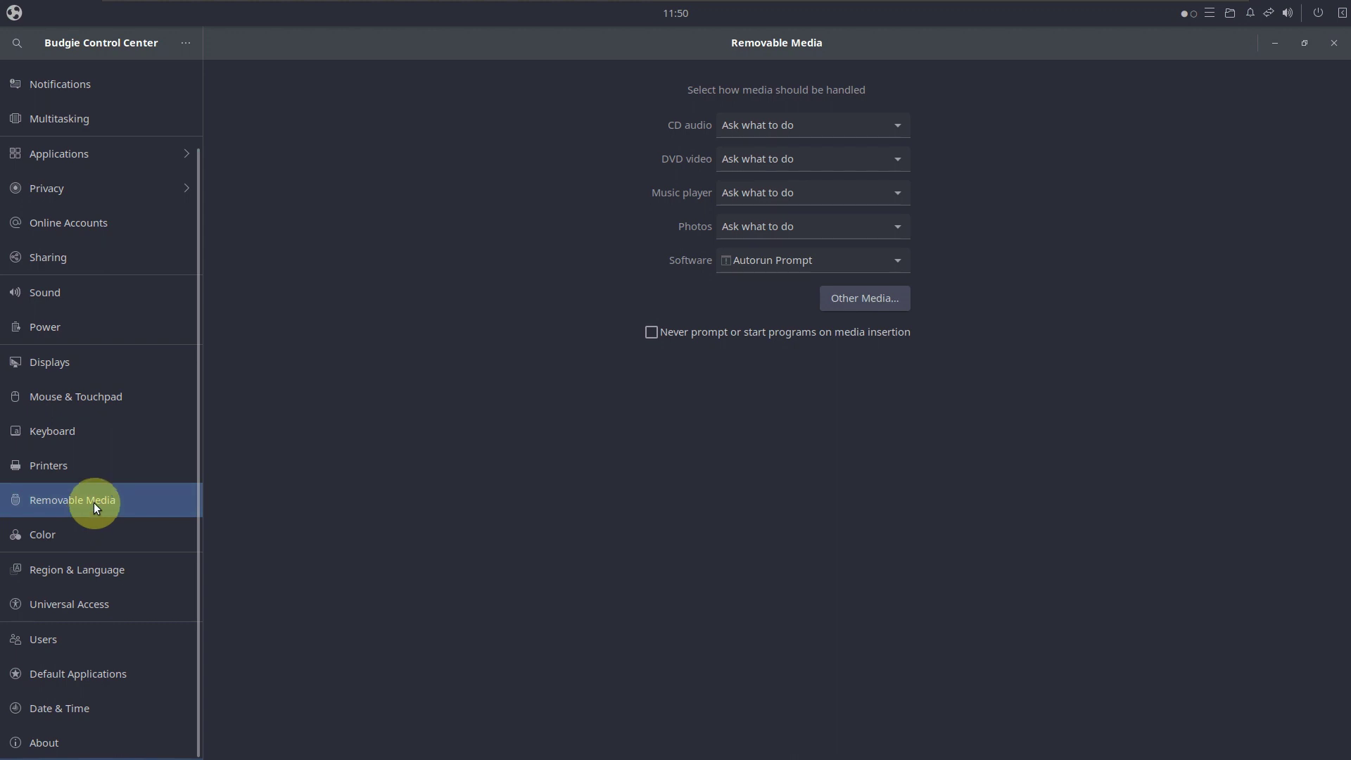
{"action": "left_click", "coordinate": [100, 461]}
{"action": "left_click", "coordinate": [102, 433]}
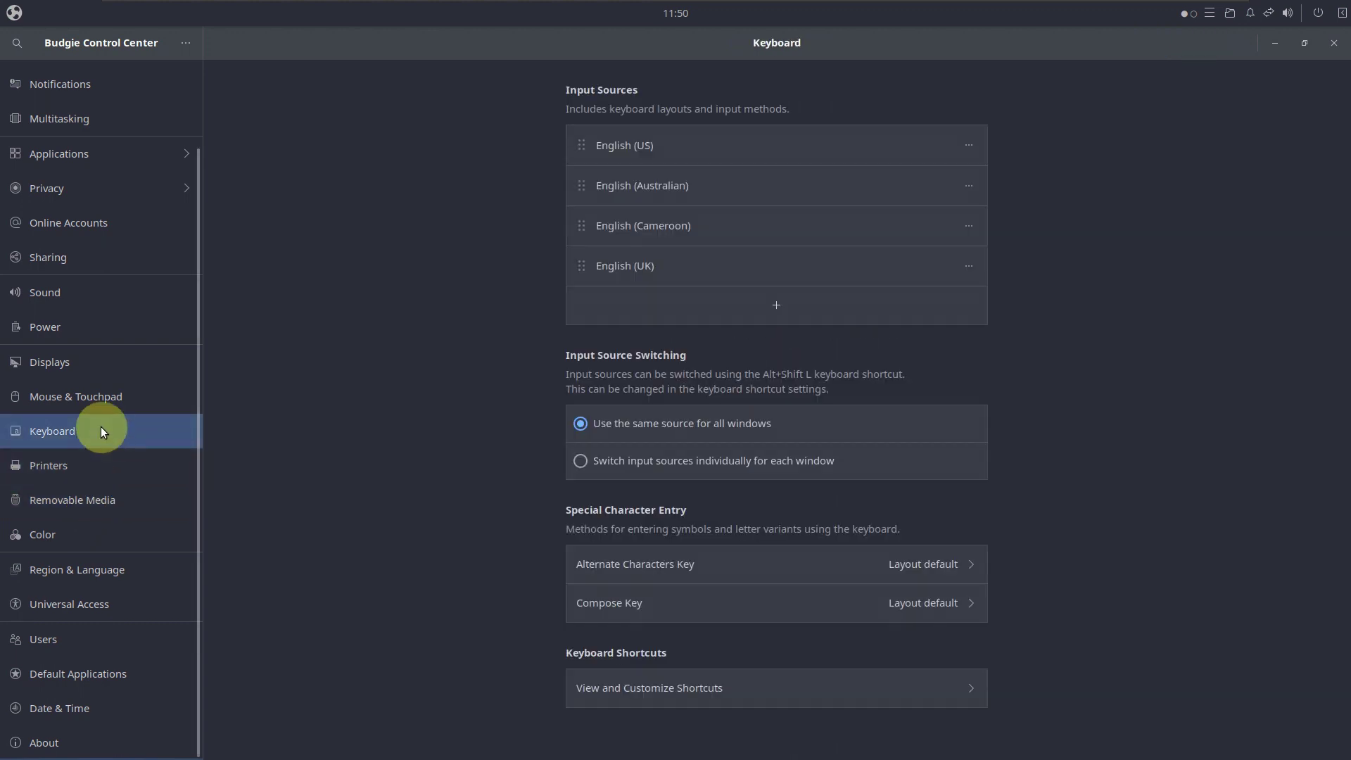
{"action": "left_click", "coordinate": [98, 403]}
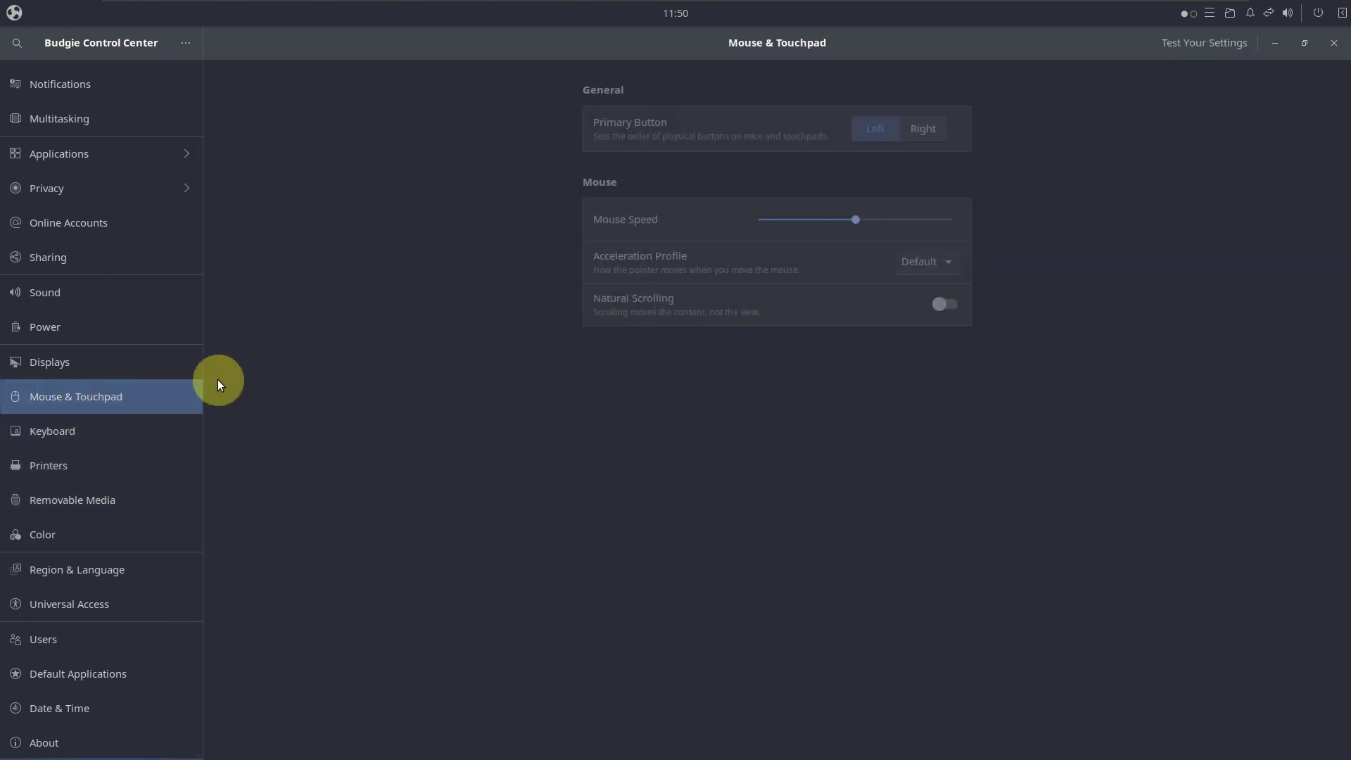
Look through the Displays, Power, Sound and Sharing settings in Budgie Control Center.
{"action": "left_click", "coordinate": [944, 298]}
{"action": "left_click", "coordinate": [174, 366]}
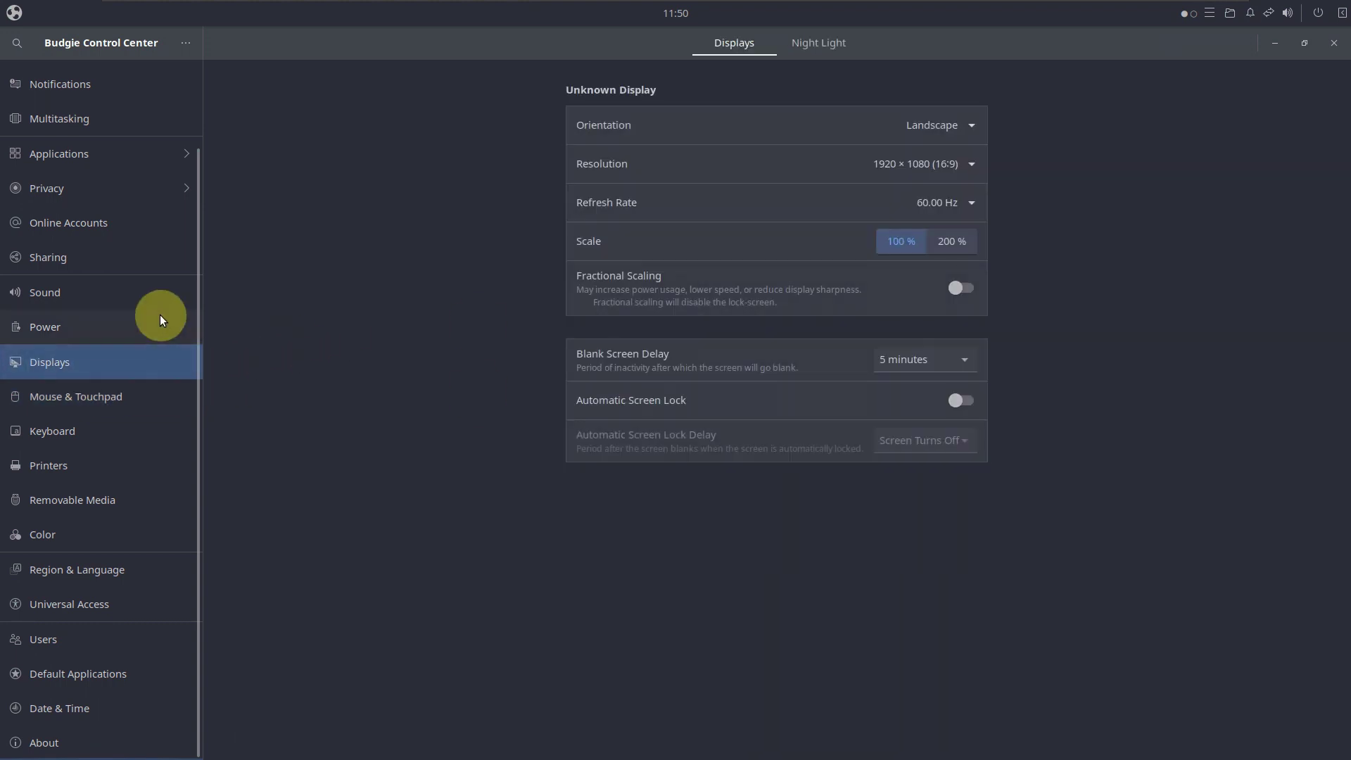
{"action": "left_click", "coordinate": [159, 314]}
{"action": "left_click", "coordinate": [160, 289]}
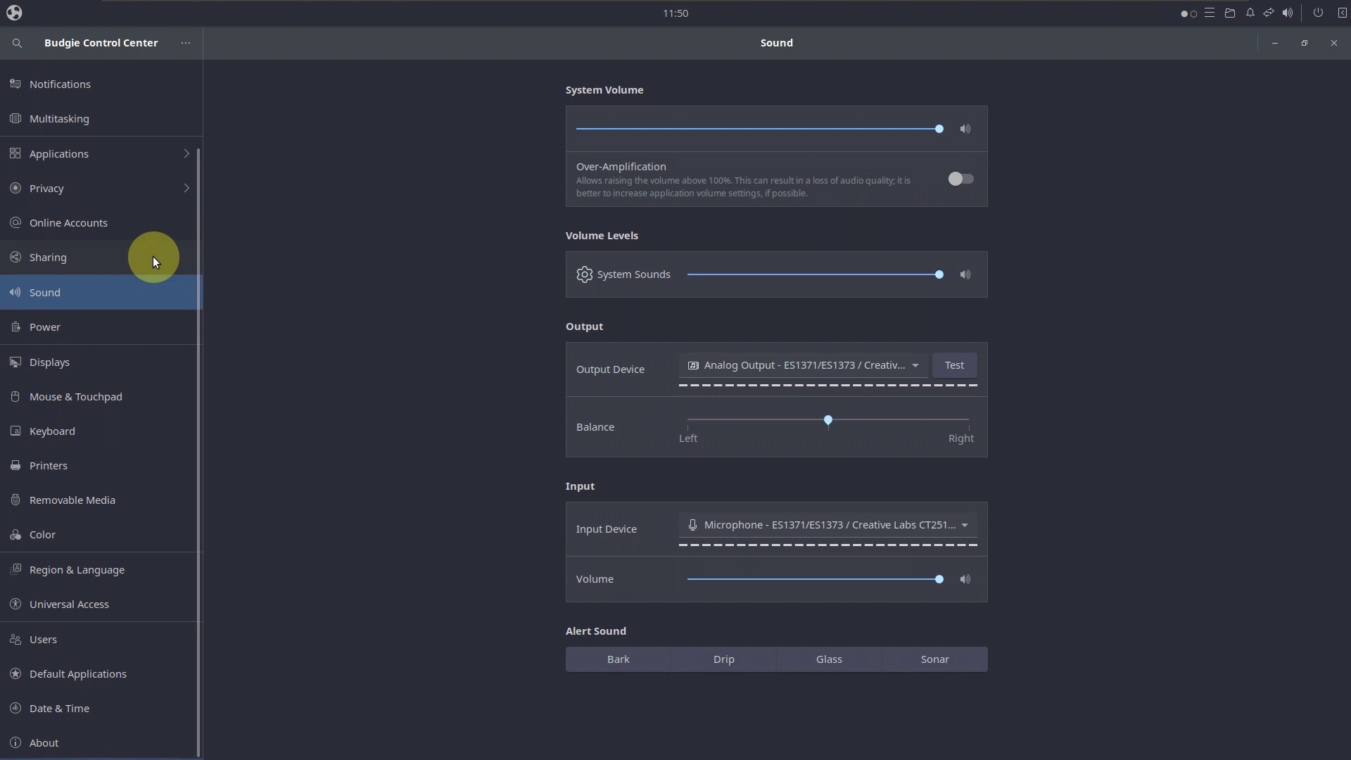
{"action": "left_click", "coordinate": [126, 260]}
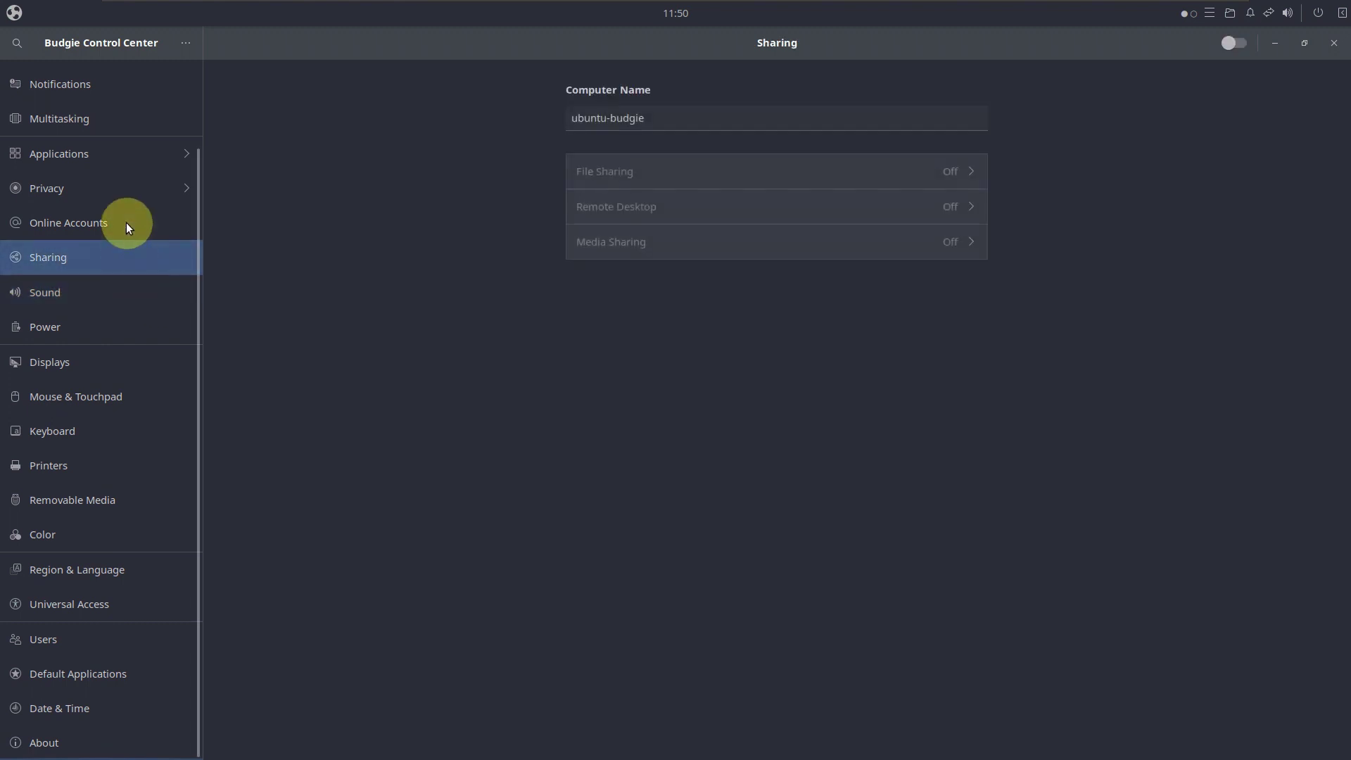
{"action": "left_click", "coordinate": [510, 229]}
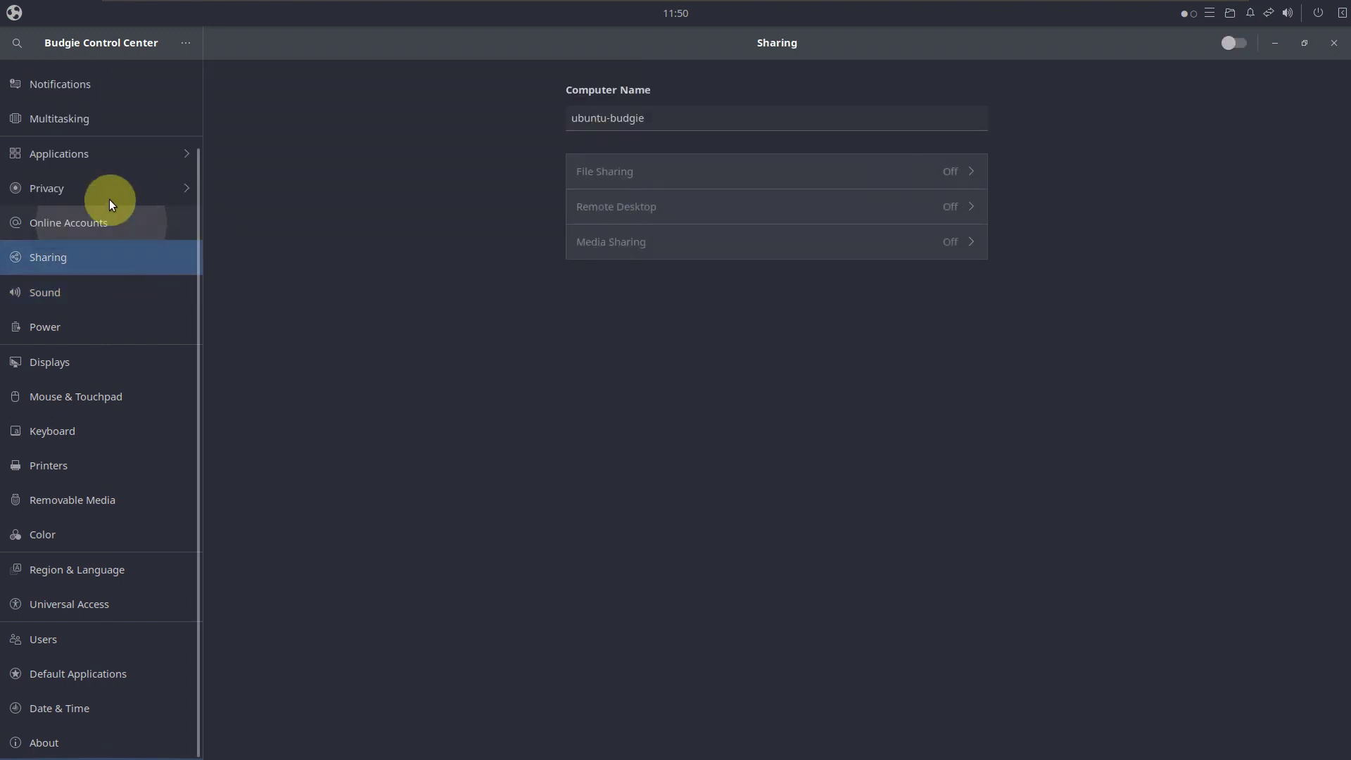
Look through the Location Services and File History & Trash privacy settings and return to the main settings list.
{"action": "left_click", "coordinate": [94, 201]}
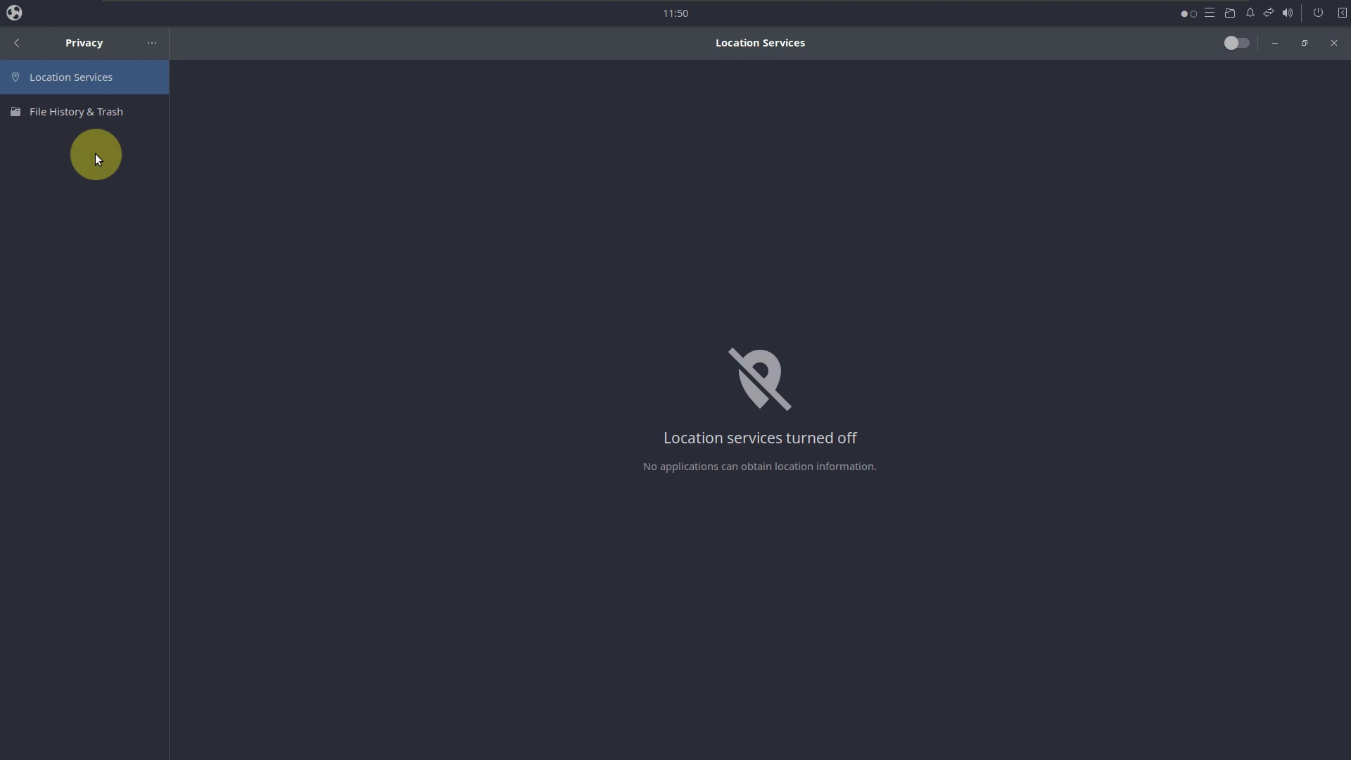
{"action": "left_click", "coordinate": [95, 109]}
{"action": "left_click", "coordinate": [15, 41]}
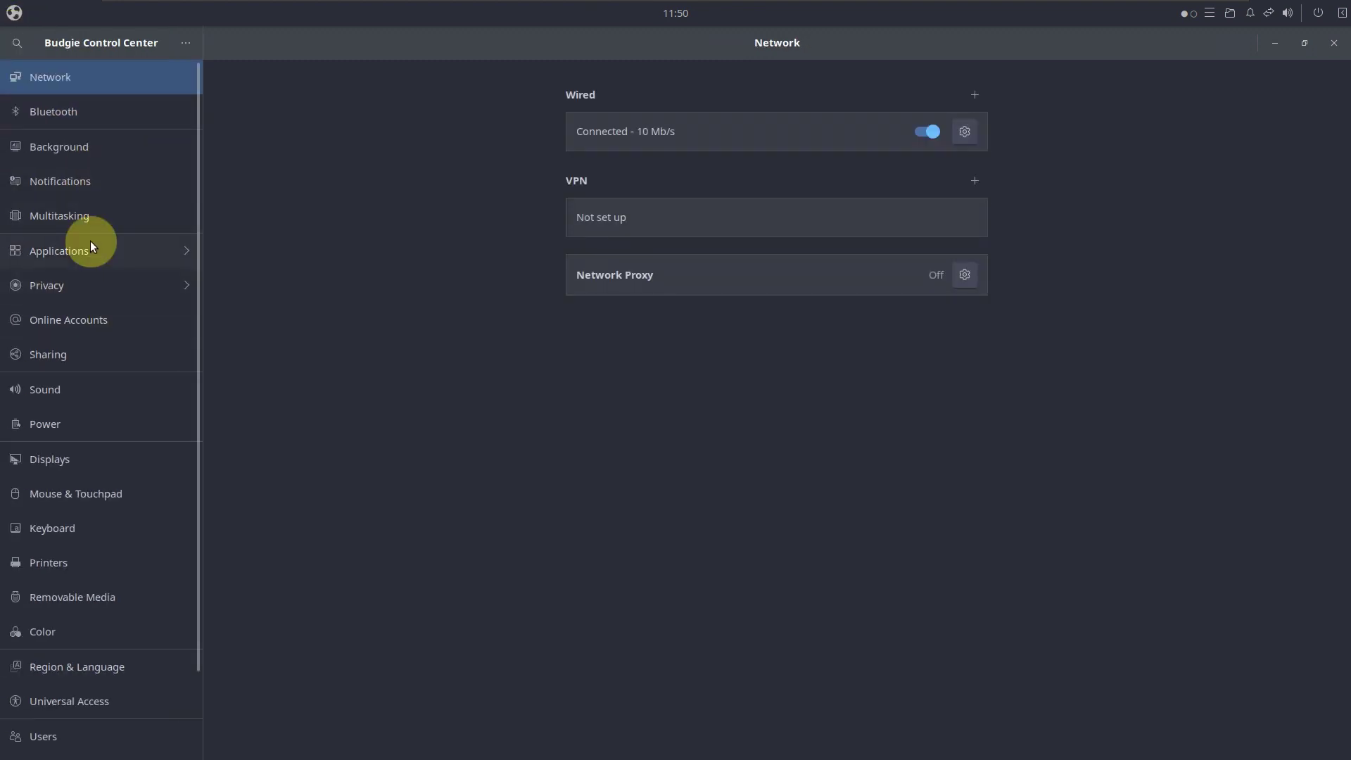
Check the Bluetooth settings and set the desktop background to the picture of the wooden ladder on the rocky slope.
{"action": "scroll", "coordinate": [111, 159], "scroll_direction": "down", "scroll_amount": 3}
{"action": "scroll", "coordinate": [112, 159], "scroll_direction": "up", "scroll_amount": 3}
{"action": "left_click", "coordinate": [107, 114]}
{"action": "left_click", "coordinate": [109, 138]}
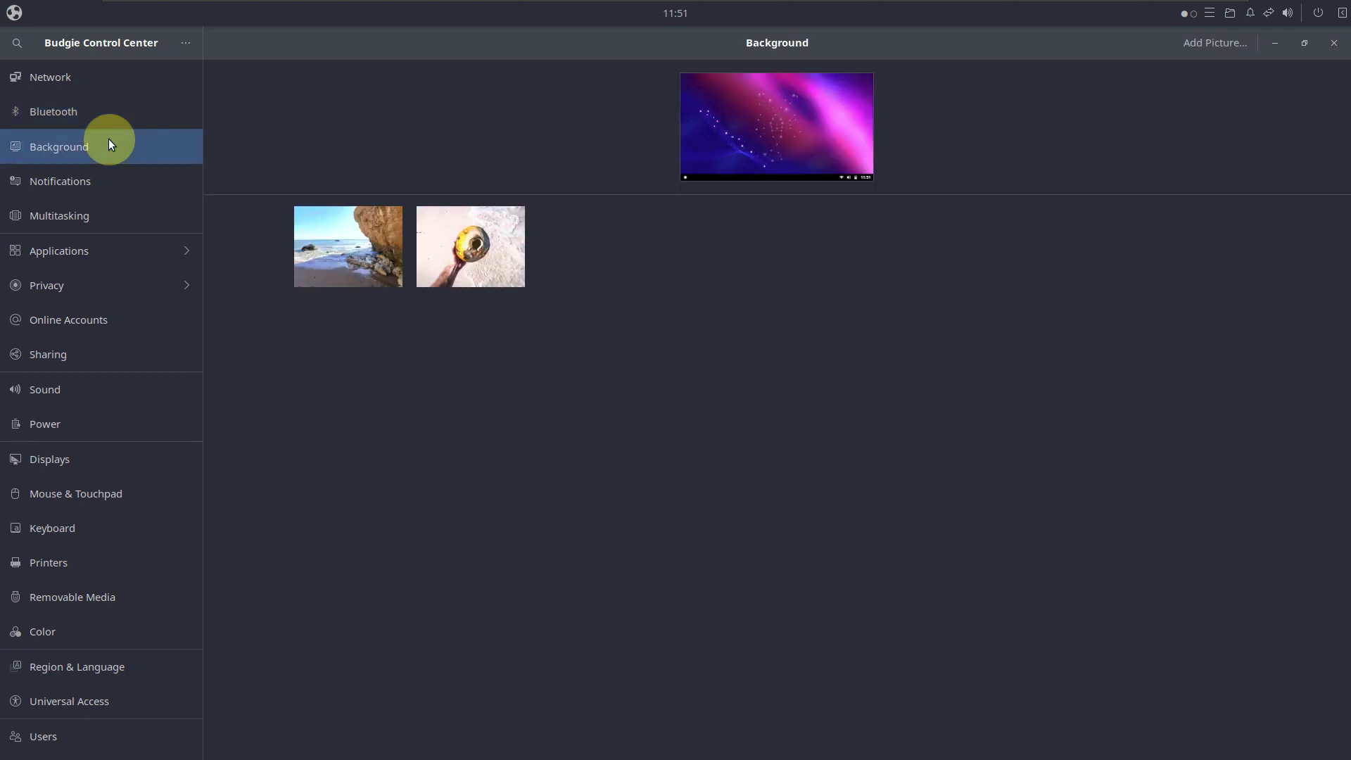
{"action": "left_click", "coordinate": [357, 248]}
{"action": "left_click", "coordinate": [1083, 239]}
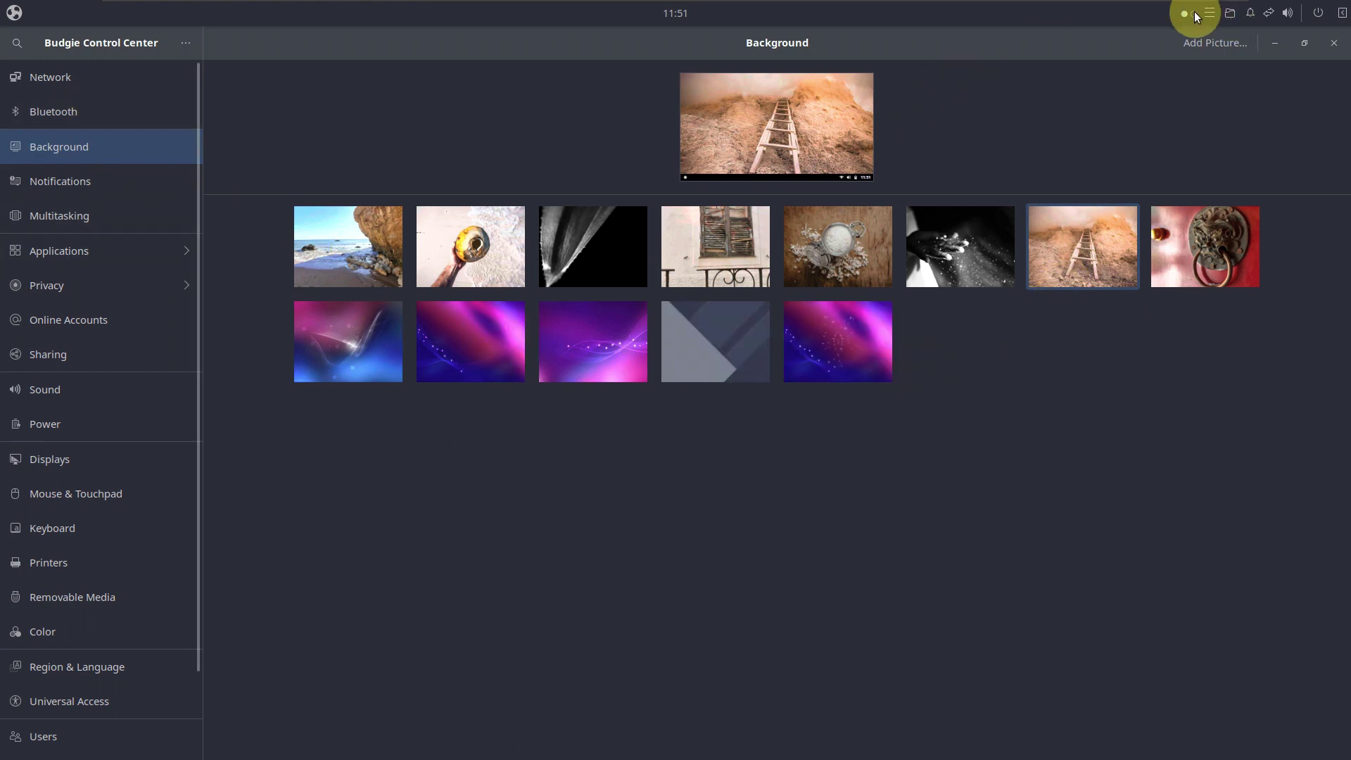
Look through the Notifications, Multitasking, Applications and Privacy settings and close Budgie Control Center.
{"action": "left_click", "coordinate": [98, 170]}
{"action": "left_click", "coordinate": [104, 223]}
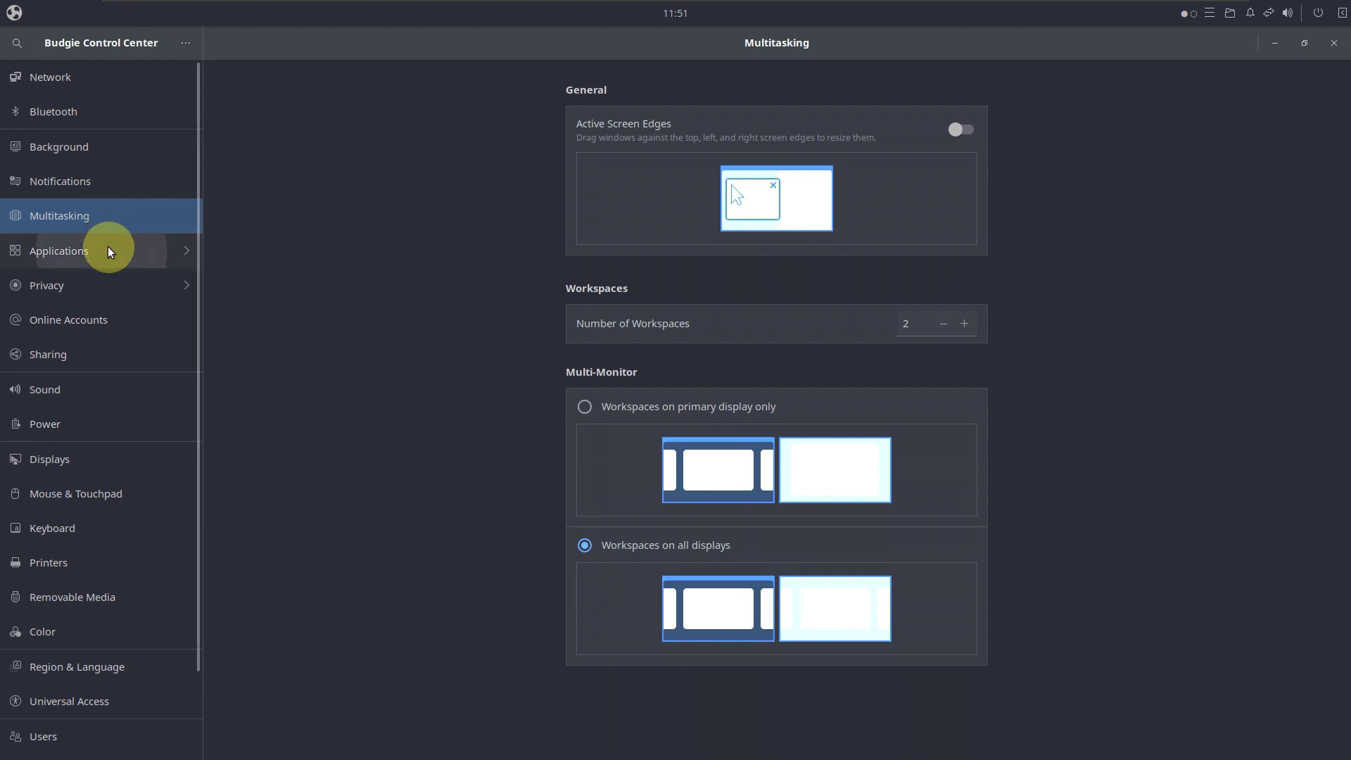
{"action": "left_click", "coordinate": [108, 248]}
{"action": "left_click", "coordinate": [16, 47]}
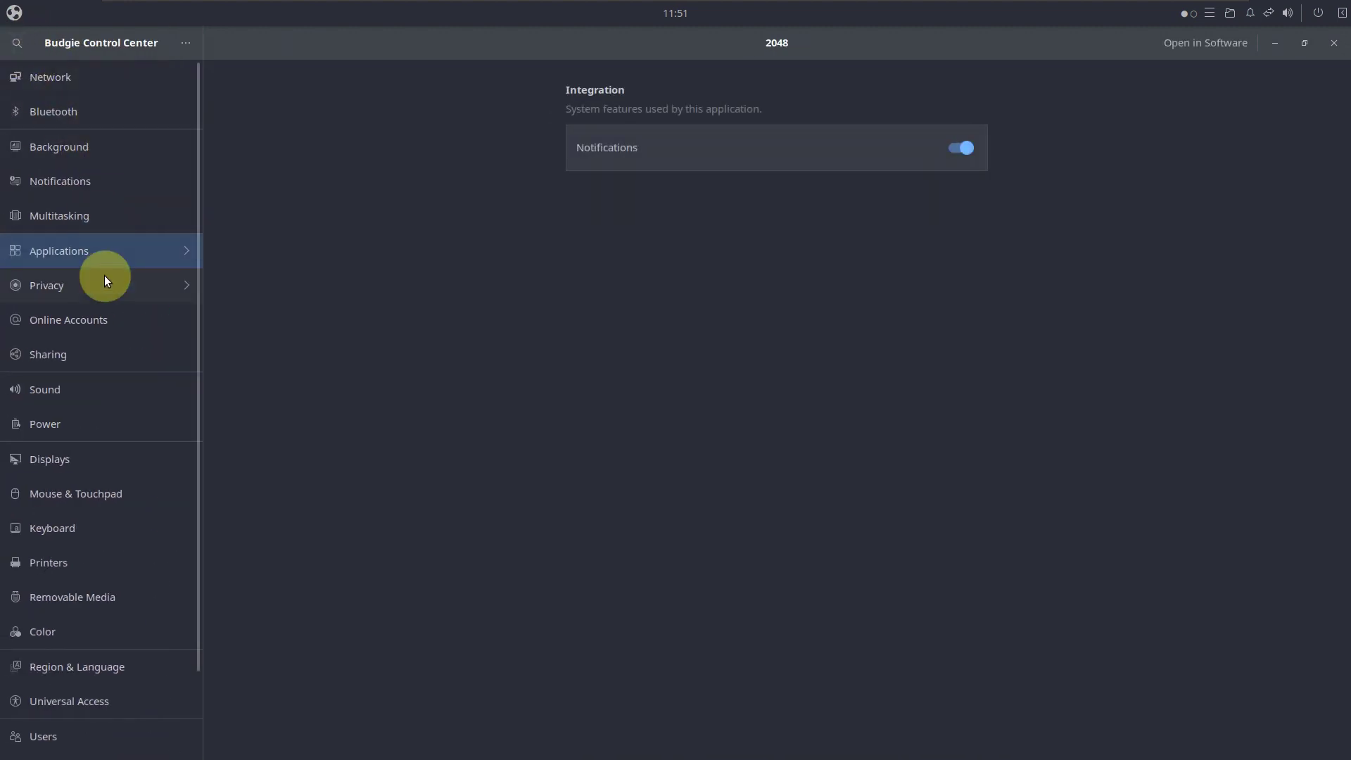
{"action": "left_click", "coordinate": [103, 281]}
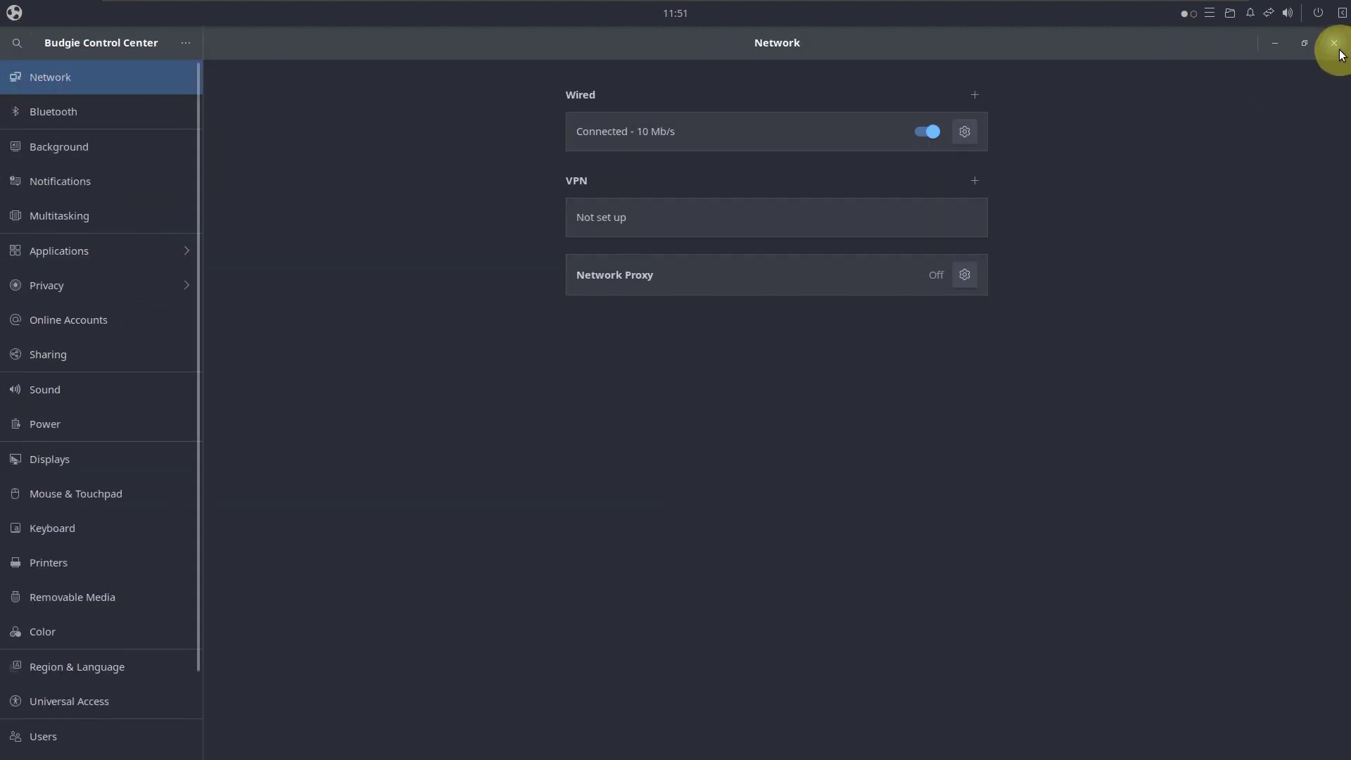
{"action": "left_click", "coordinate": [1332, 43]}
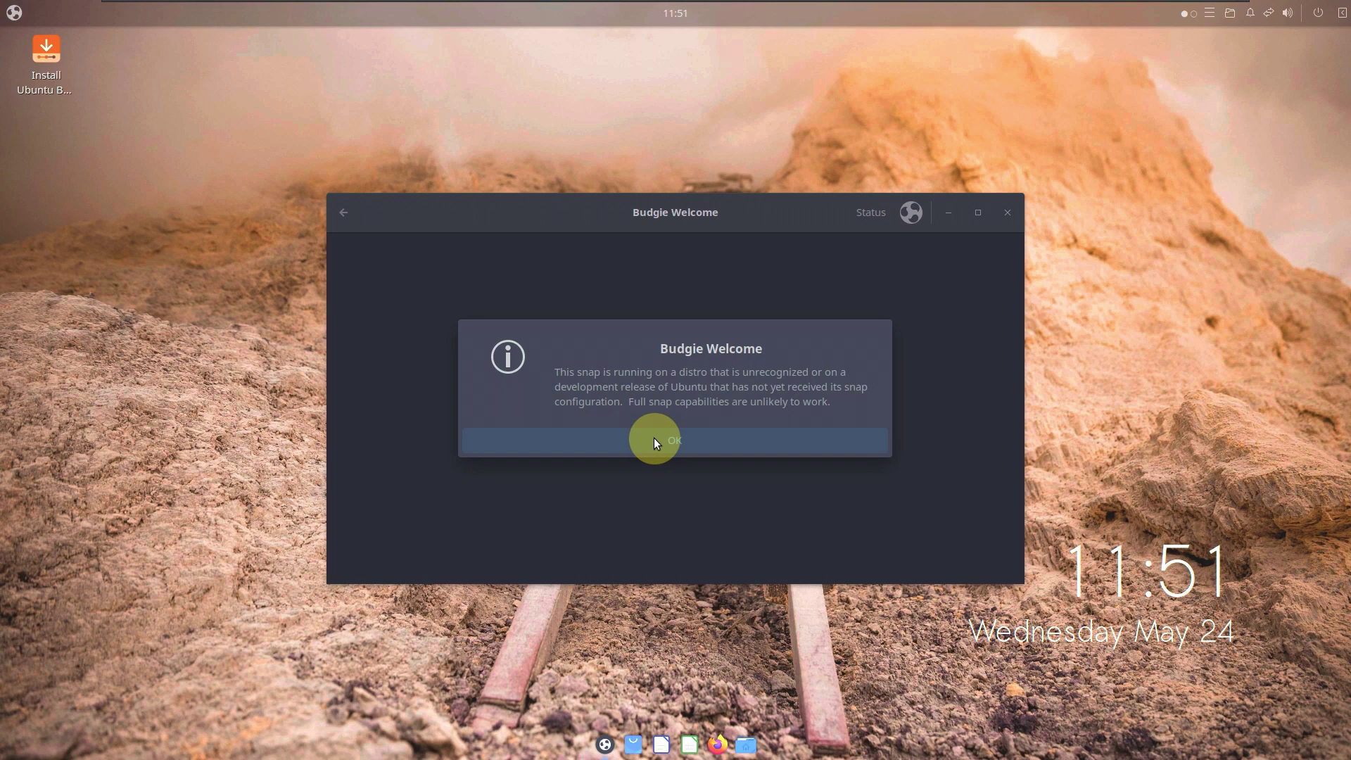
Dismiss the snap notice in Budgie Welcome, view its main menu and close the window.
{"action": "left_click", "coordinate": [653, 438]}
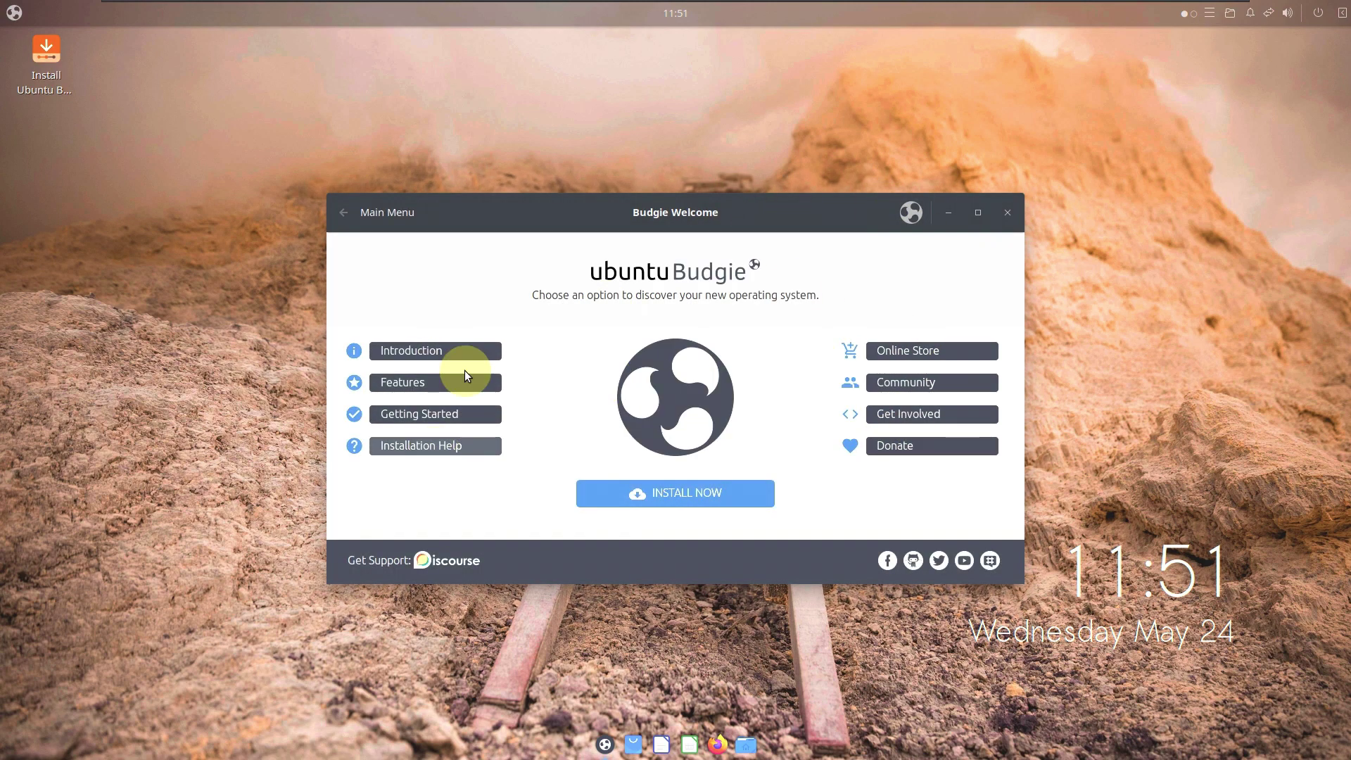
{"action": "left_click", "coordinate": [1007, 212]}
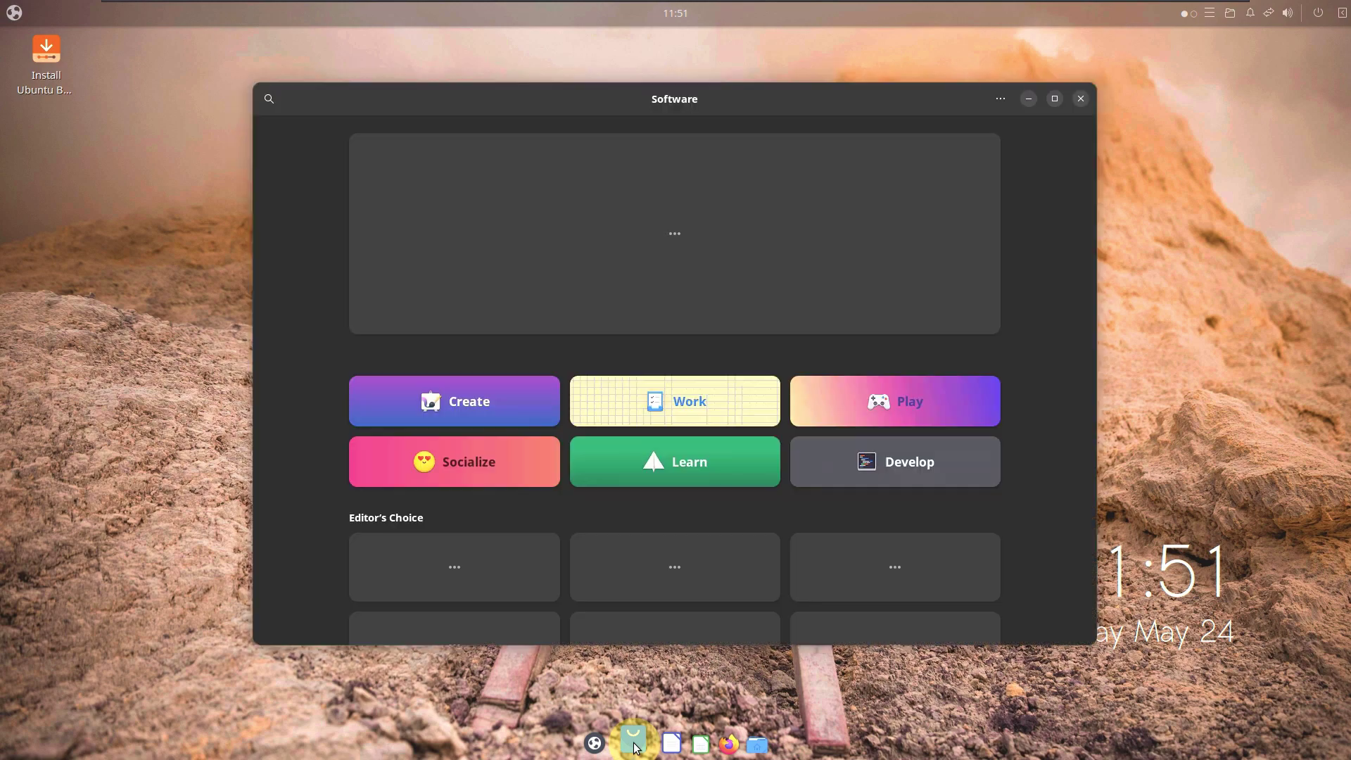
Maximize the Software window and view the application's About information.
{"action": "left_click", "coordinate": [1016, 150]}
{"action": "left_click", "coordinate": [1053, 98]}
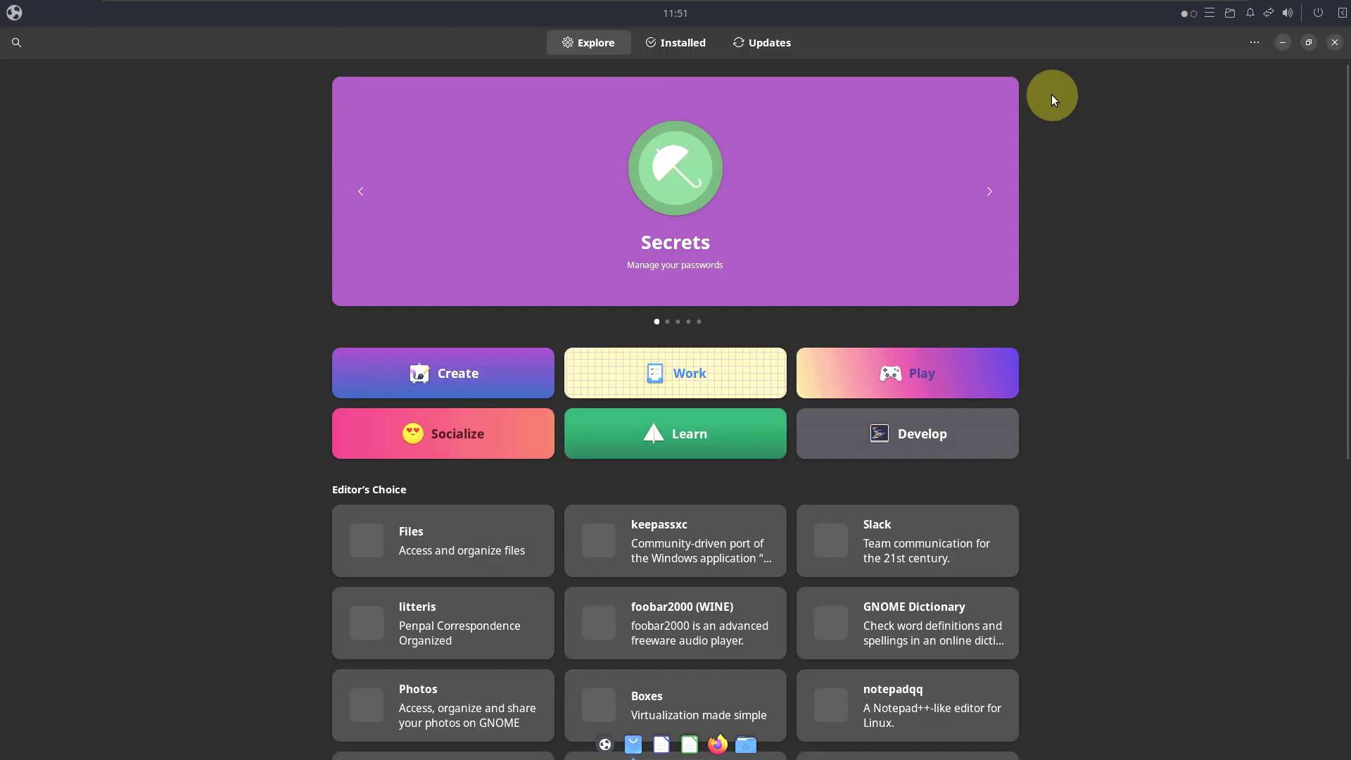
{"action": "left_click", "coordinate": [1253, 40]}
{"action": "left_click", "coordinate": [1252, 116]}
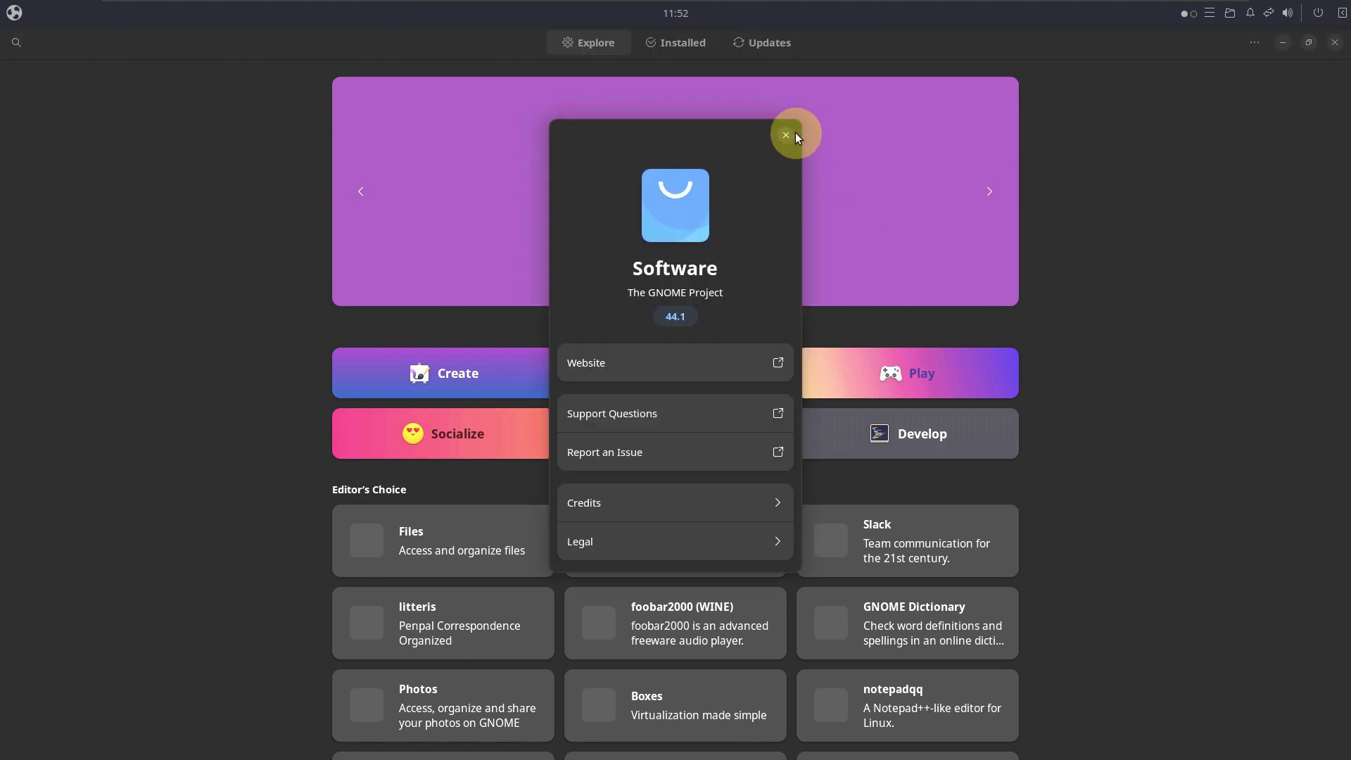
{"action": "key", "text": "Escape"}
Open the Software & Updates window from the Software application.
{"action": "left_click", "coordinate": [1249, 45]}
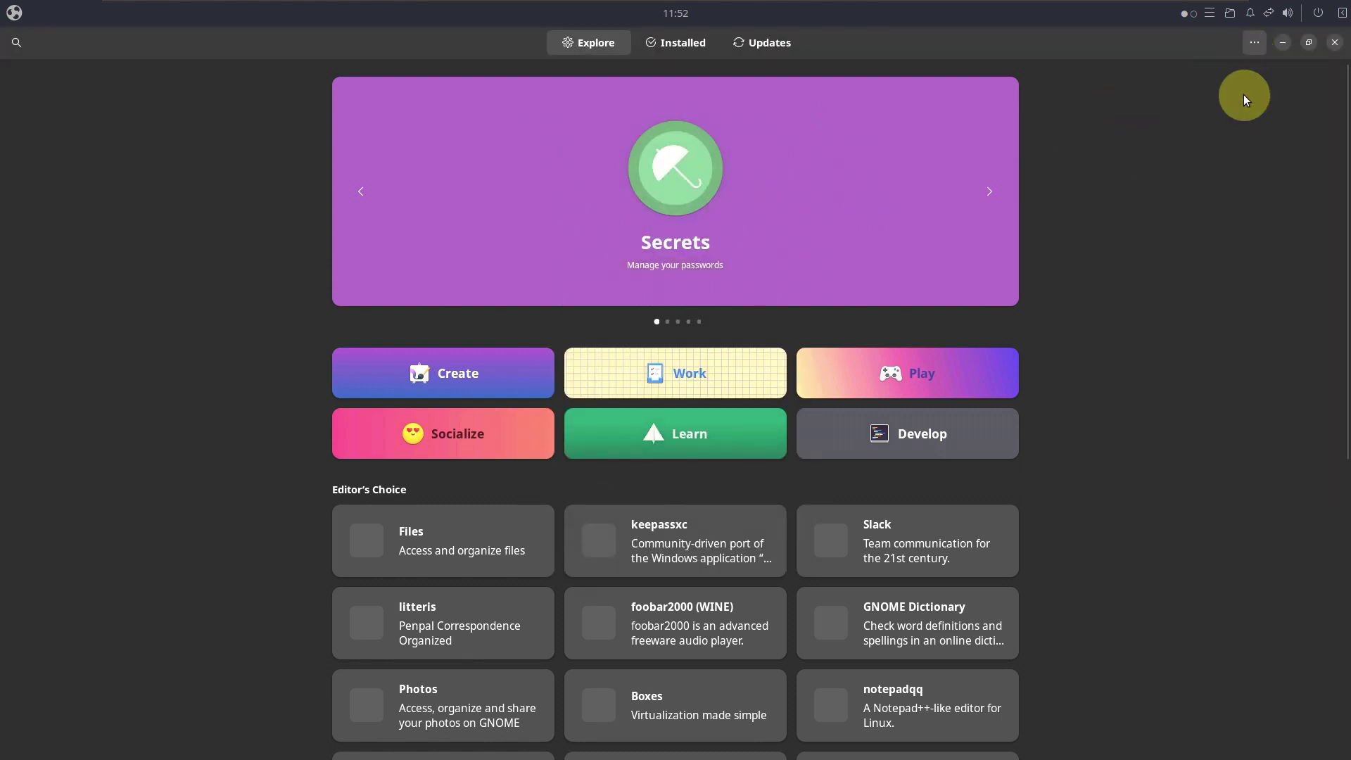
{"action": "left_click", "coordinate": [1243, 96]}
{"action": "left_click", "coordinate": [874, 201]}
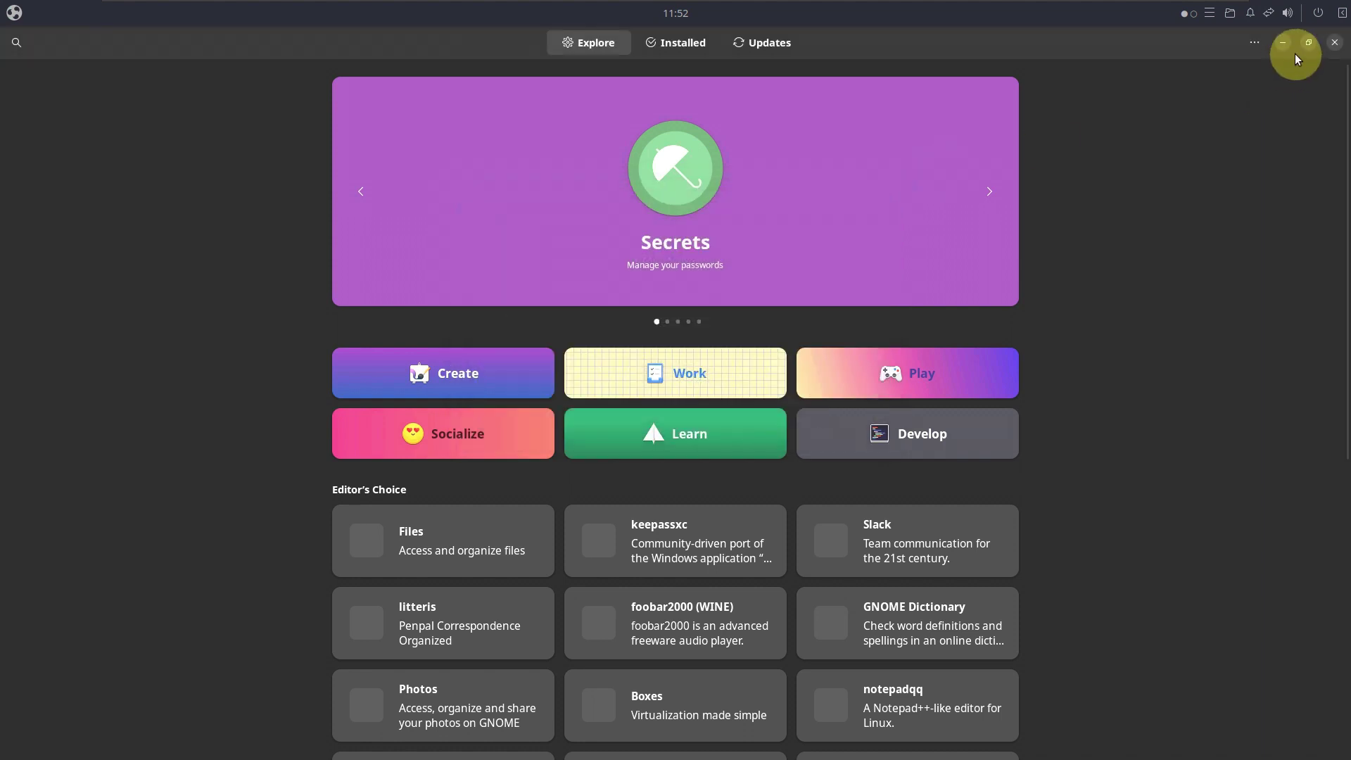
{"action": "left_click", "coordinate": [1257, 42]}
{"action": "key", "text": "Escape"}
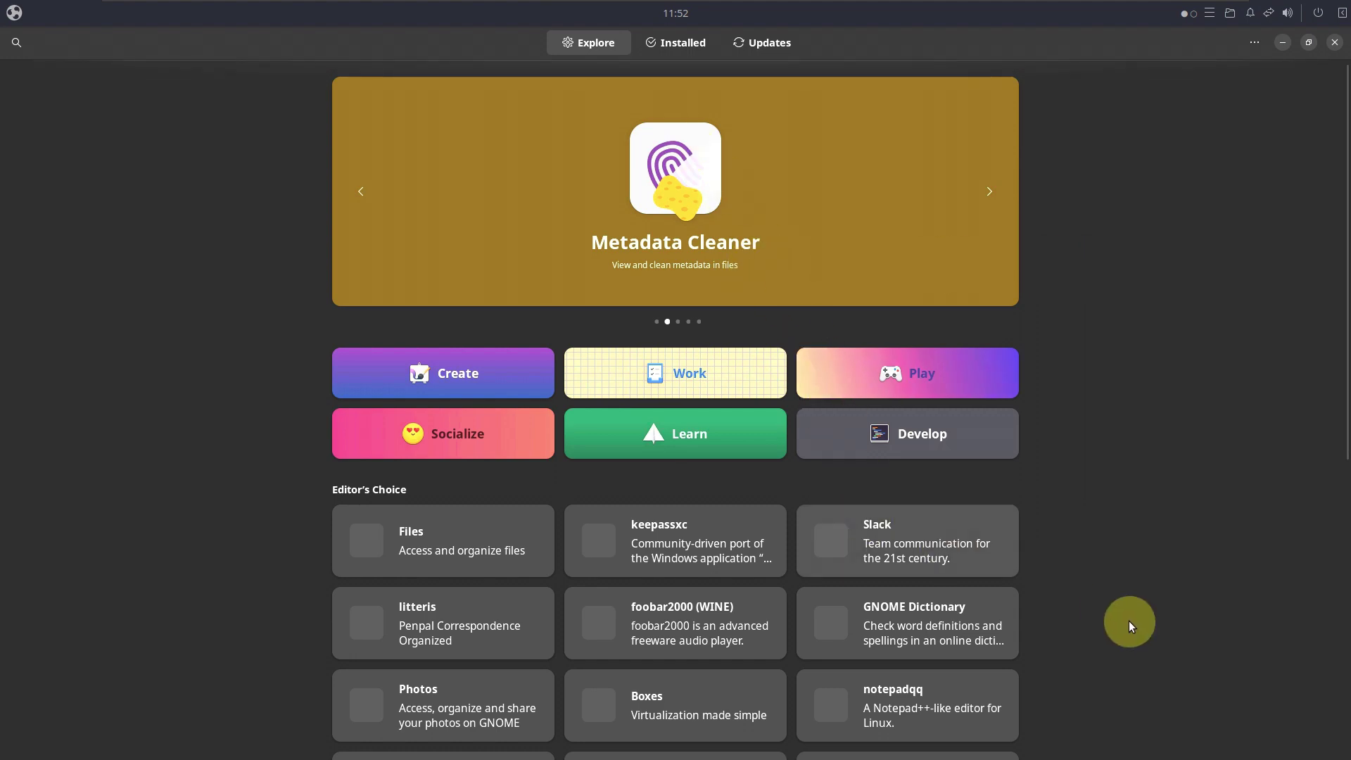
Browse the Explore page of Software and show the list of installed applications.
{"action": "scroll", "coordinate": [1126, 619], "scroll_direction": "down", "scroll_amount": 3}
{"action": "scroll", "coordinate": [1130, 621], "scroll_direction": "down", "scroll_amount": 3}
{"action": "scroll", "coordinate": [1130, 622], "scroll_direction": "up", "scroll_amount": 6}
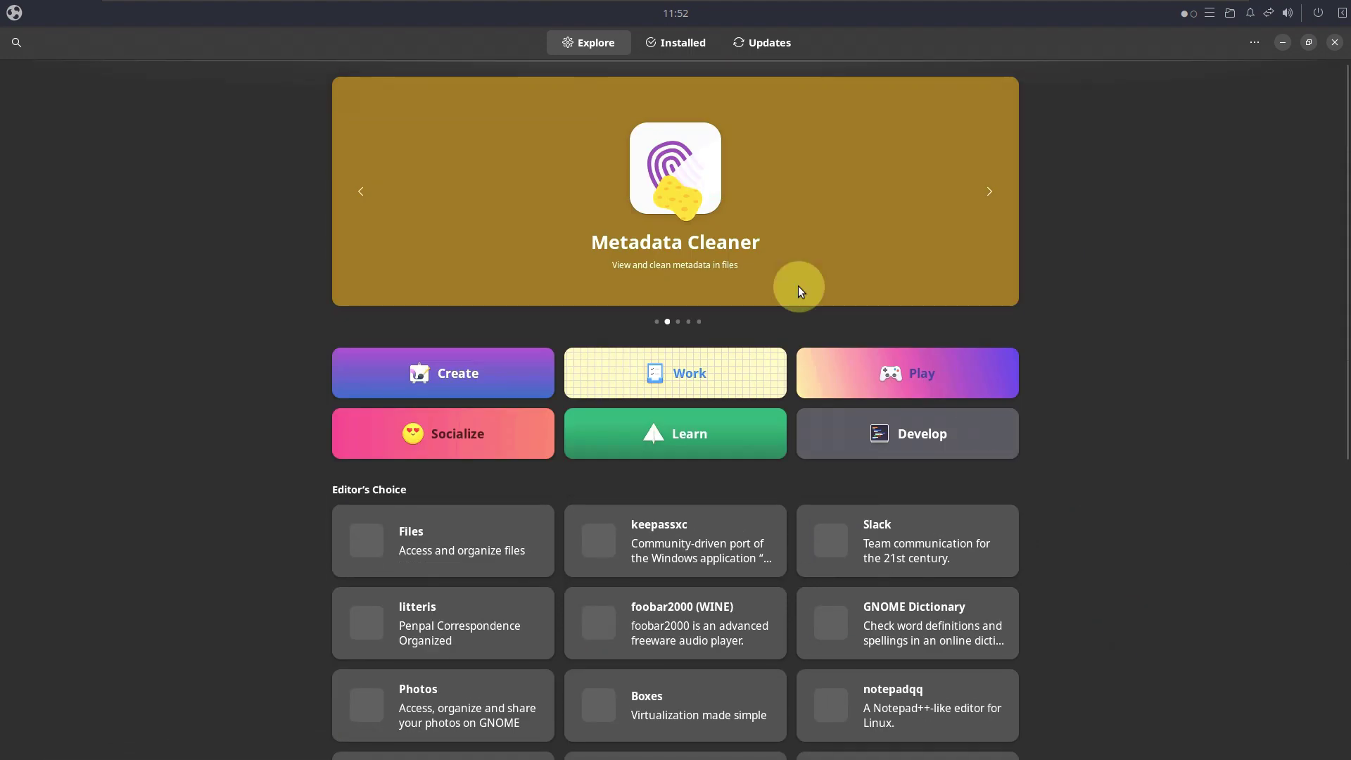
{"action": "left_click", "coordinate": [671, 44]}
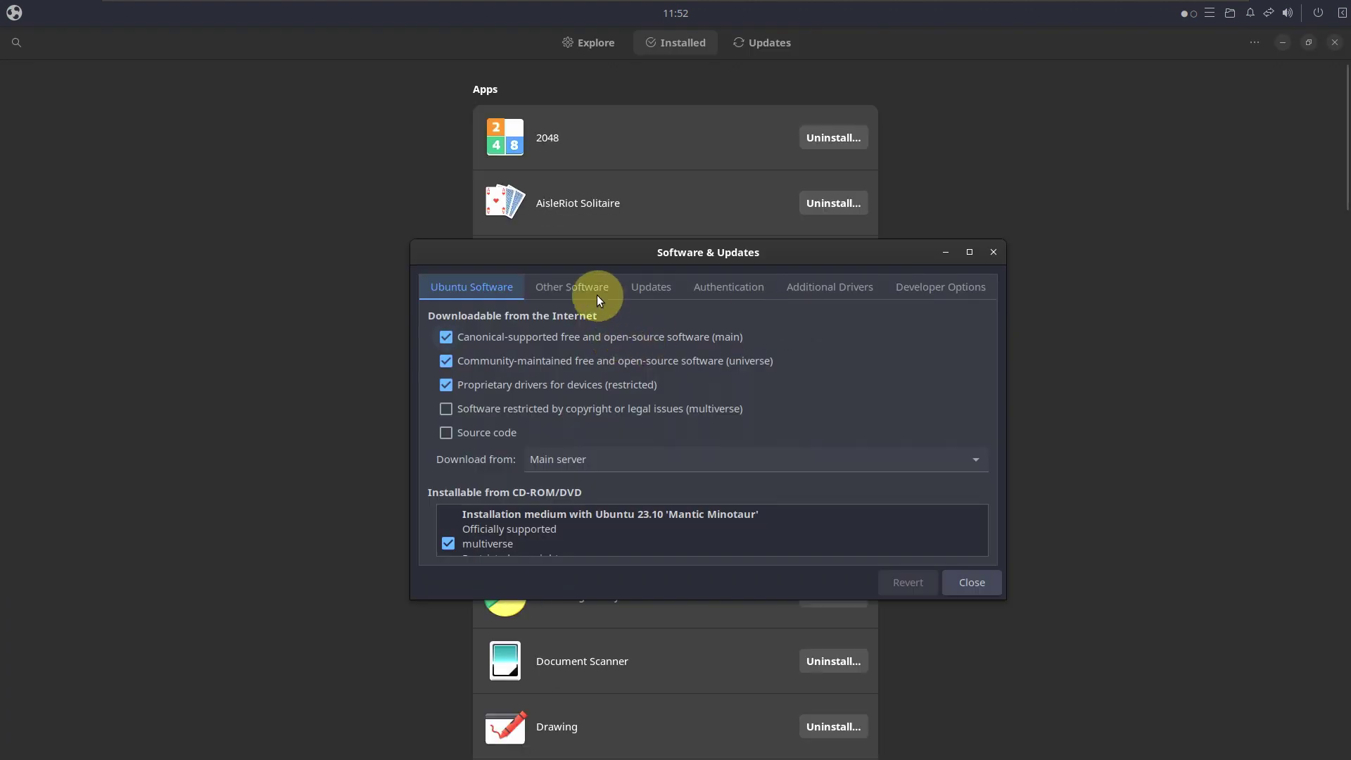
Look through the Other Software, Updates, Authentication, Additional Drivers and Developer Options settings in Software & Updates.
{"action": "left_click", "coordinate": [614, 286]}
{"action": "left_click", "coordinate": [644, 285]}
{"action": "left_click", "coordinate": [729, 285]}
{"action": "left_click", "coordinate": [823, 285]}
{"action": "left_click", "coordinate": [944, 288]}
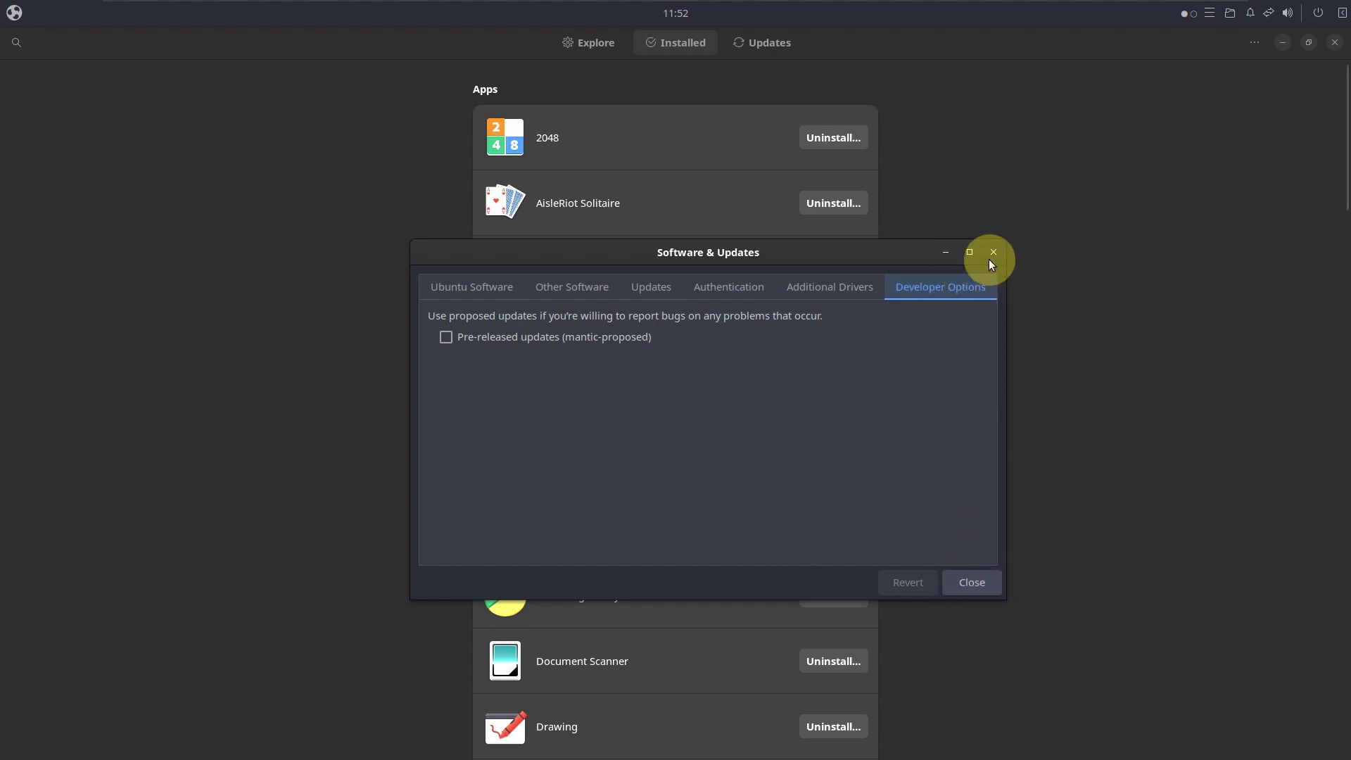
Look through the full list of installed applications and close the Software window.
{"action": "scroll", "coordinate": [1147, 602], "scroll_direction": "down", "scroll_amount": 12}
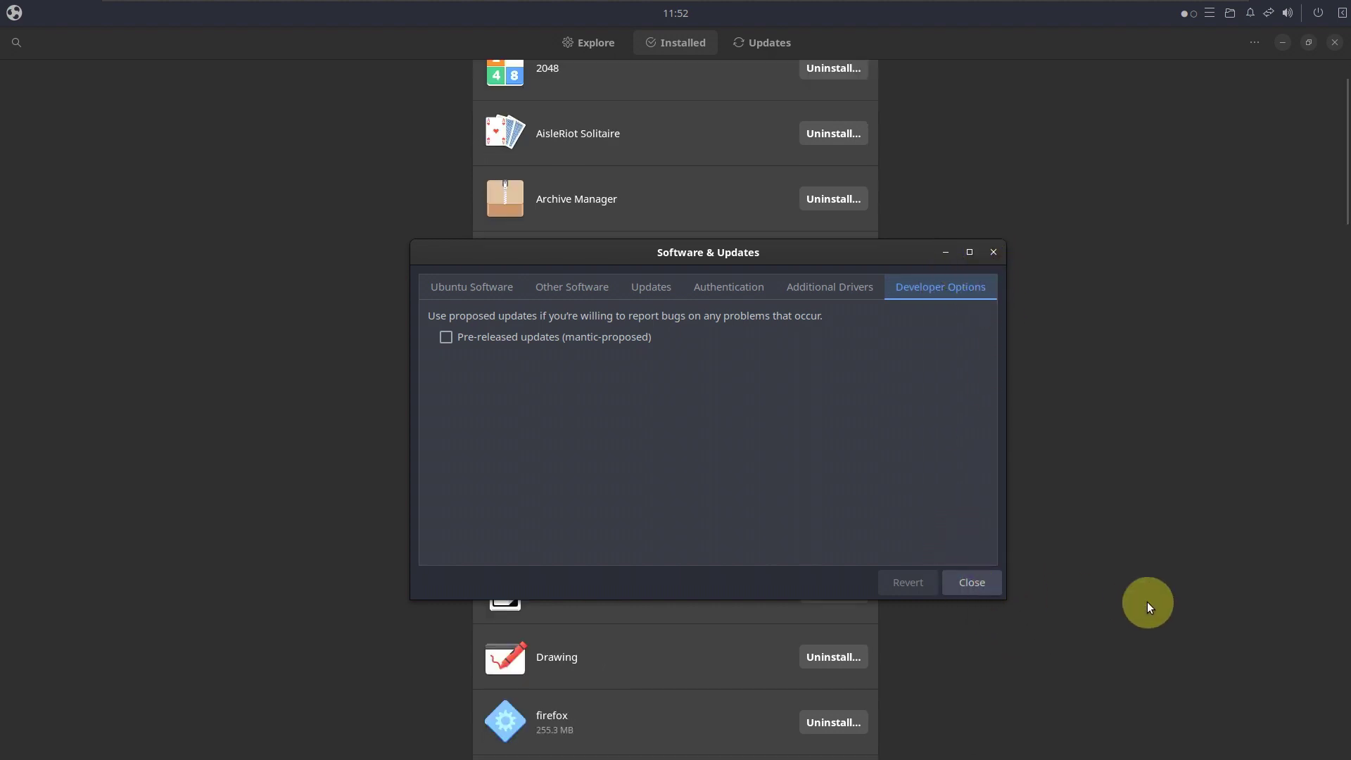
{"action": "scroll", "coordinate": [1074, 699], "scroll_direction": "down", "scroll_amount": 20}
{"action": "left_click", "coordinate": [1074, 699]}
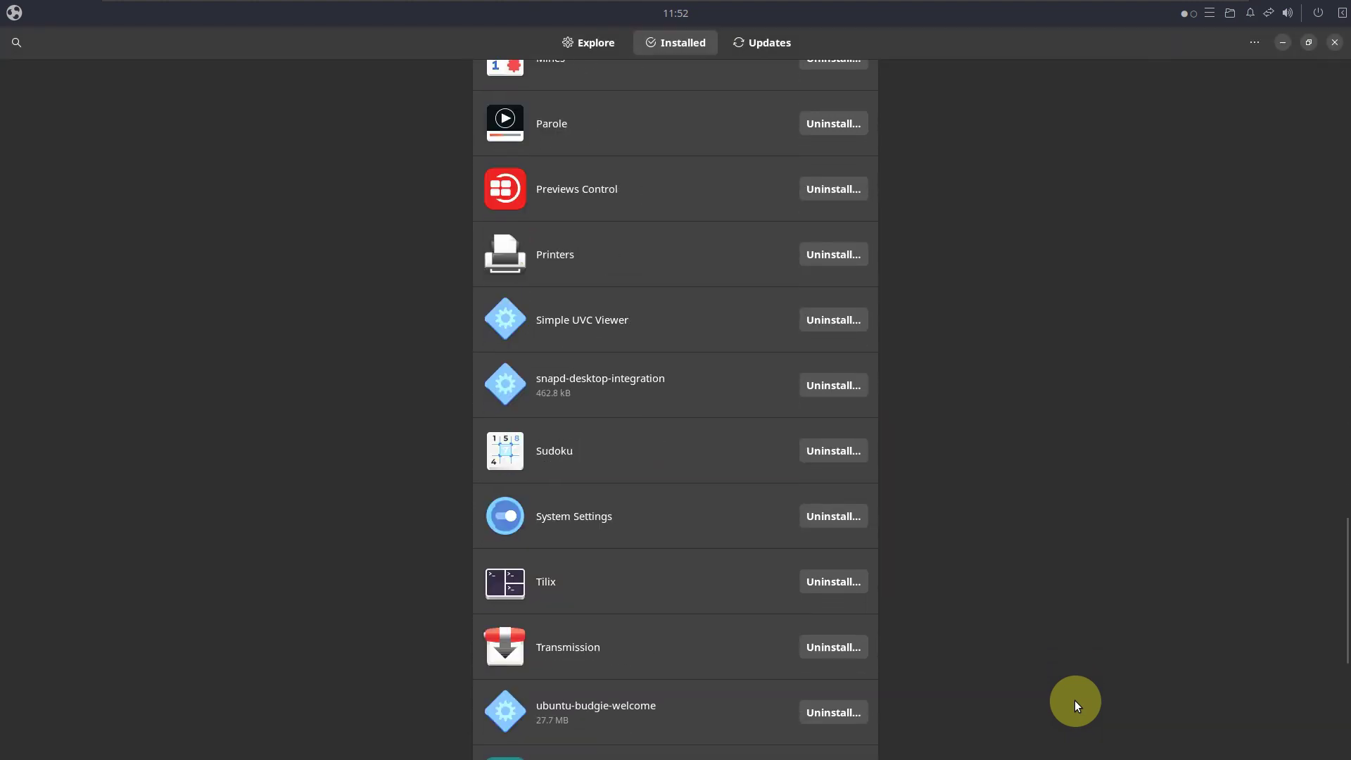
{"action": "scroll", "coordinate": [1075, 699], "scroll_direction": "up", "scroll_amount": 20}
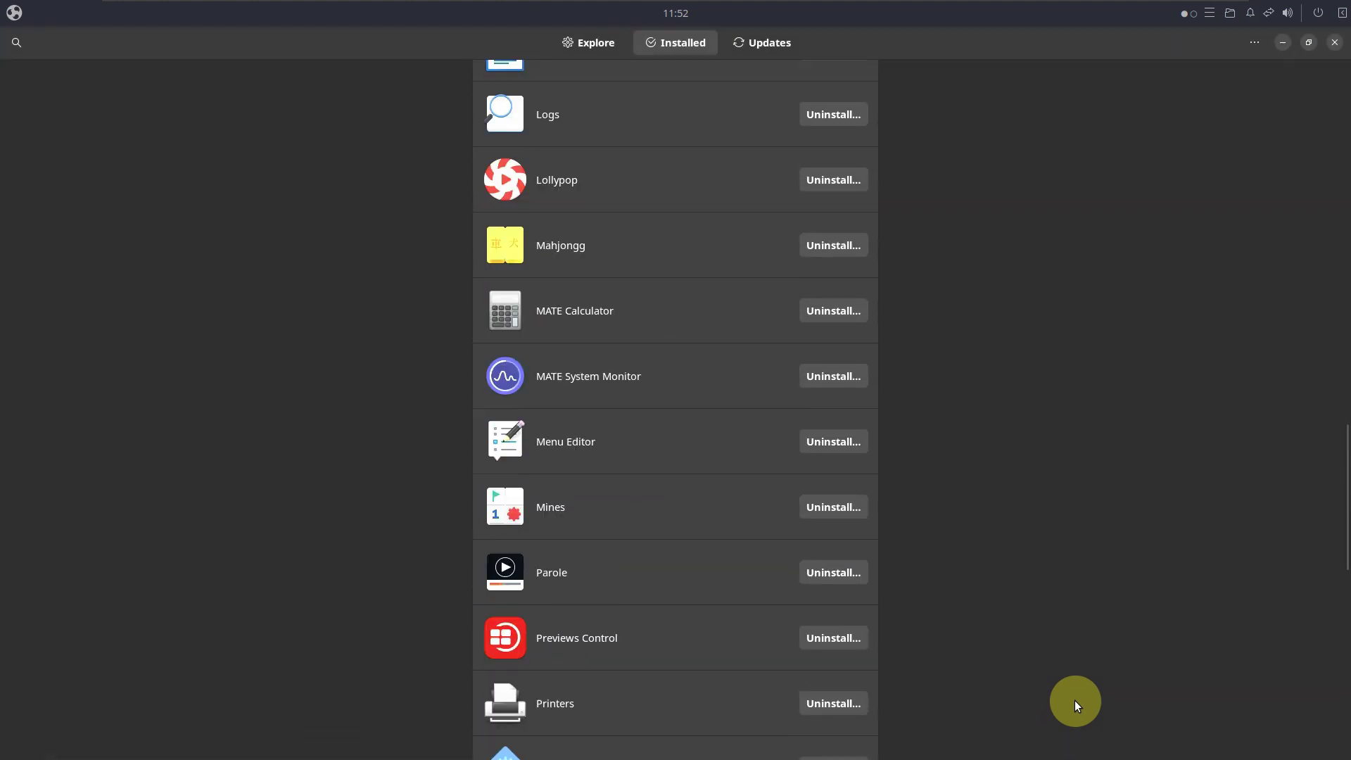
{"action": "scroll", "coordinate": [1074, 699], "scroll_direction": "up", "scroll_amount": 15}
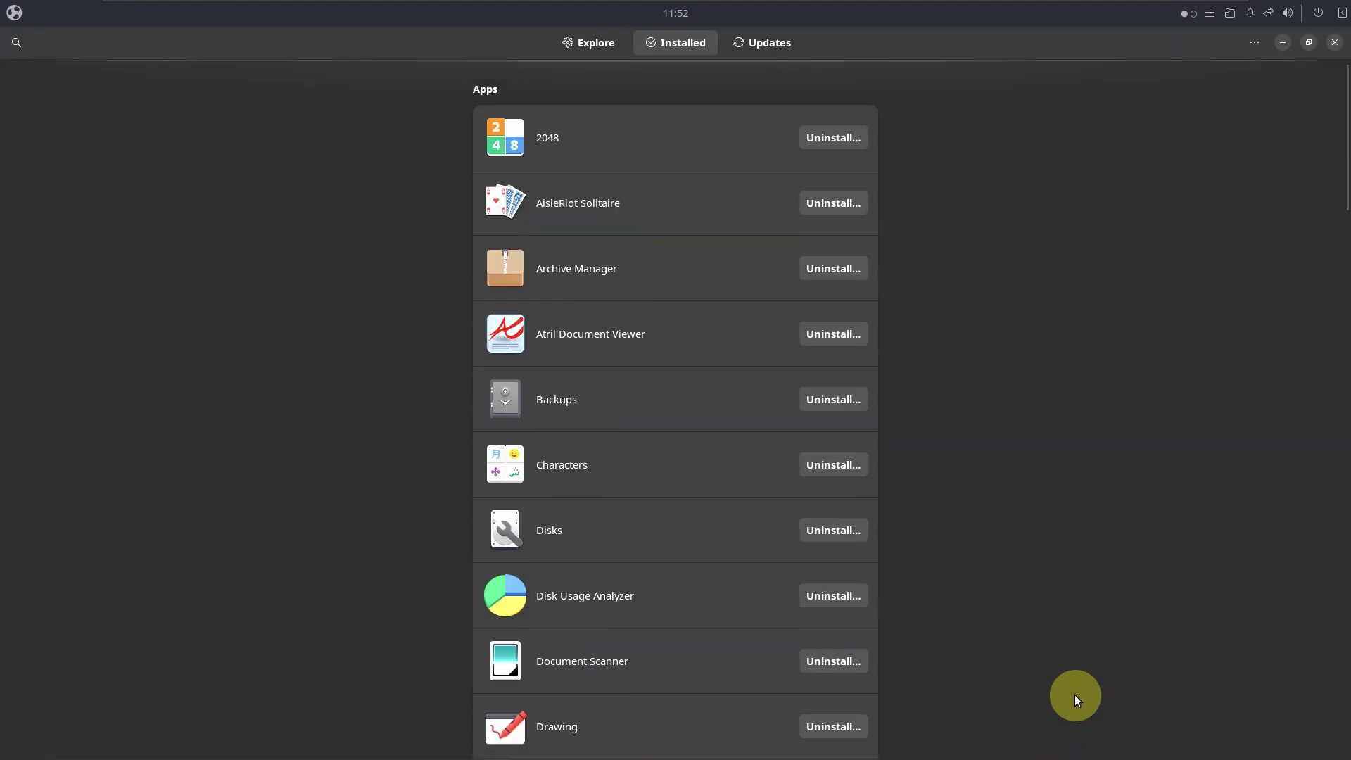
{"action": "left_click", "coordinate": [1335, 43]}
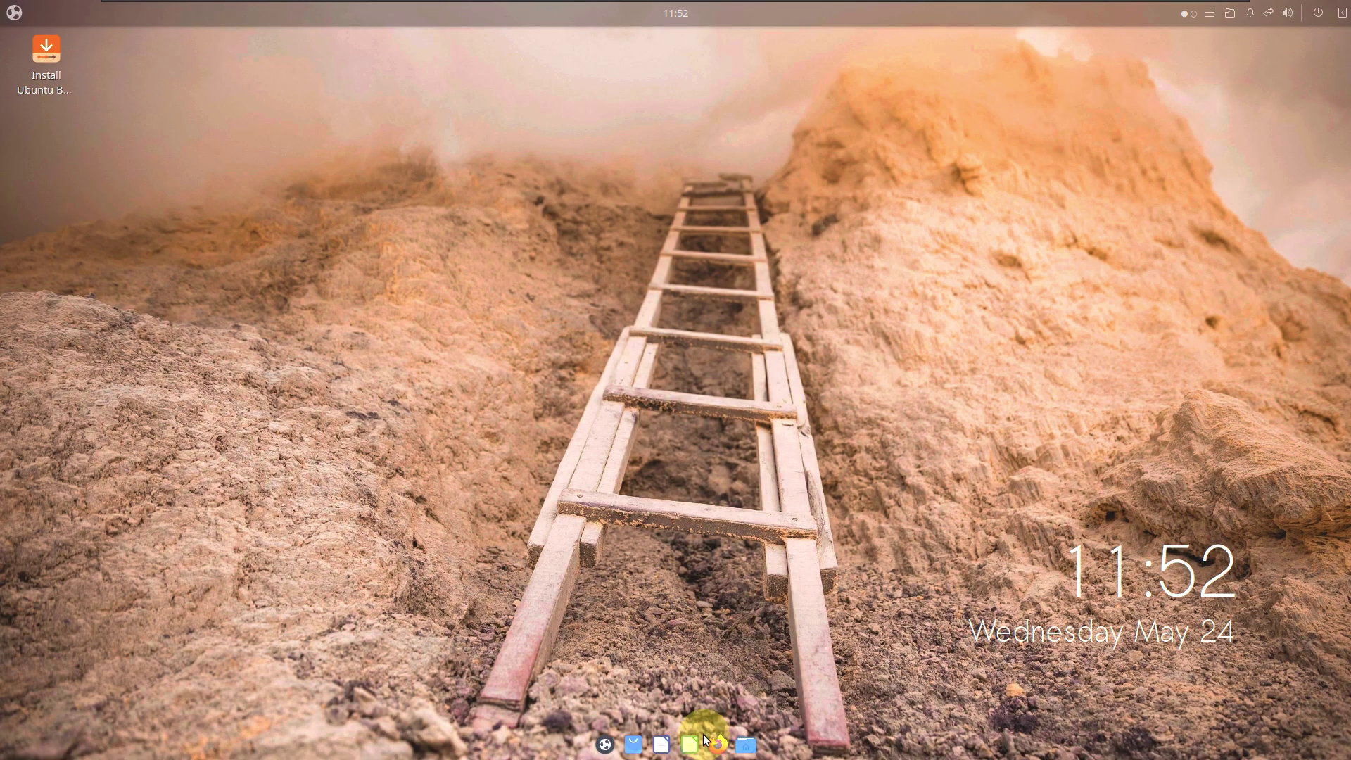
Launch LibreOffice Calc and switch the application menu to the grid view of all apps.
{"action": "left_click", "coordinate": [689, 751]}
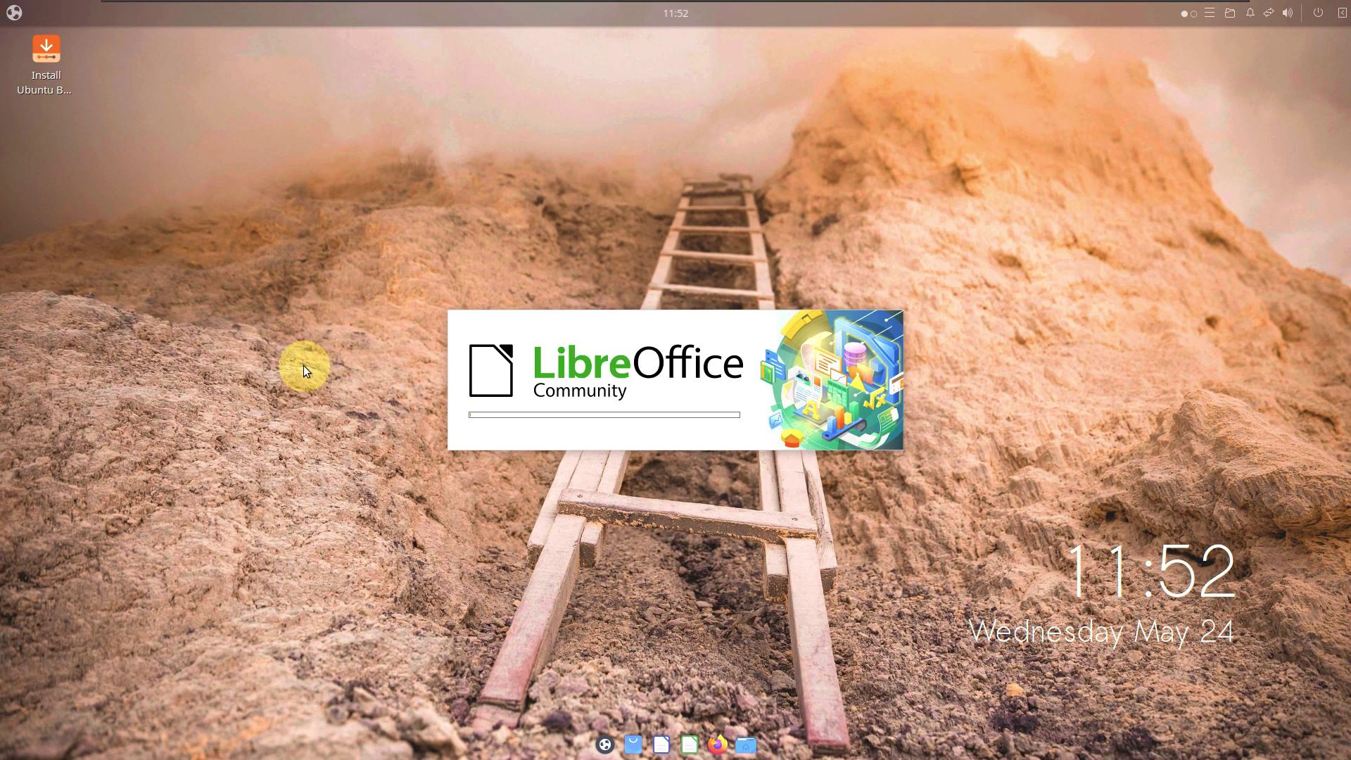
{"action": "left_click", "coordinate": [12, 12]}
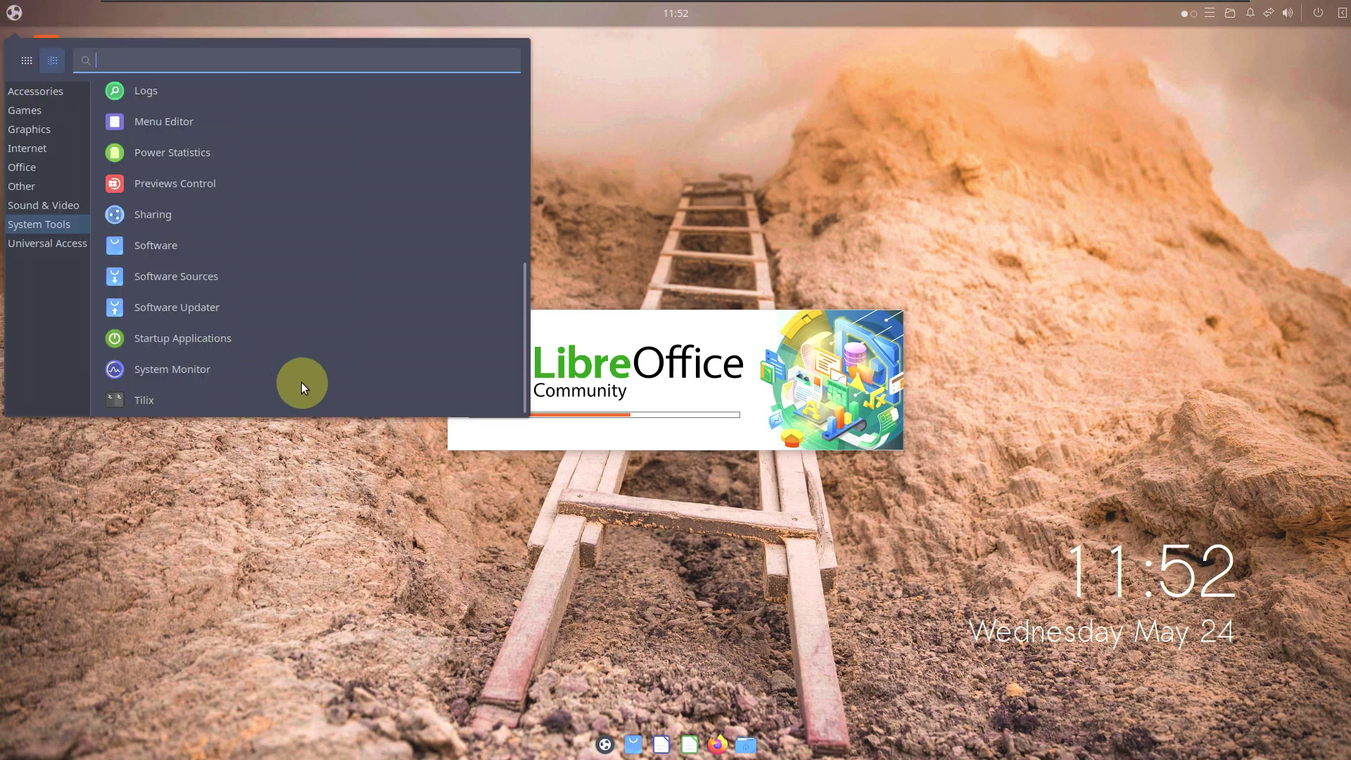
{"action": "left_click", "coordinate": [21, 61]}
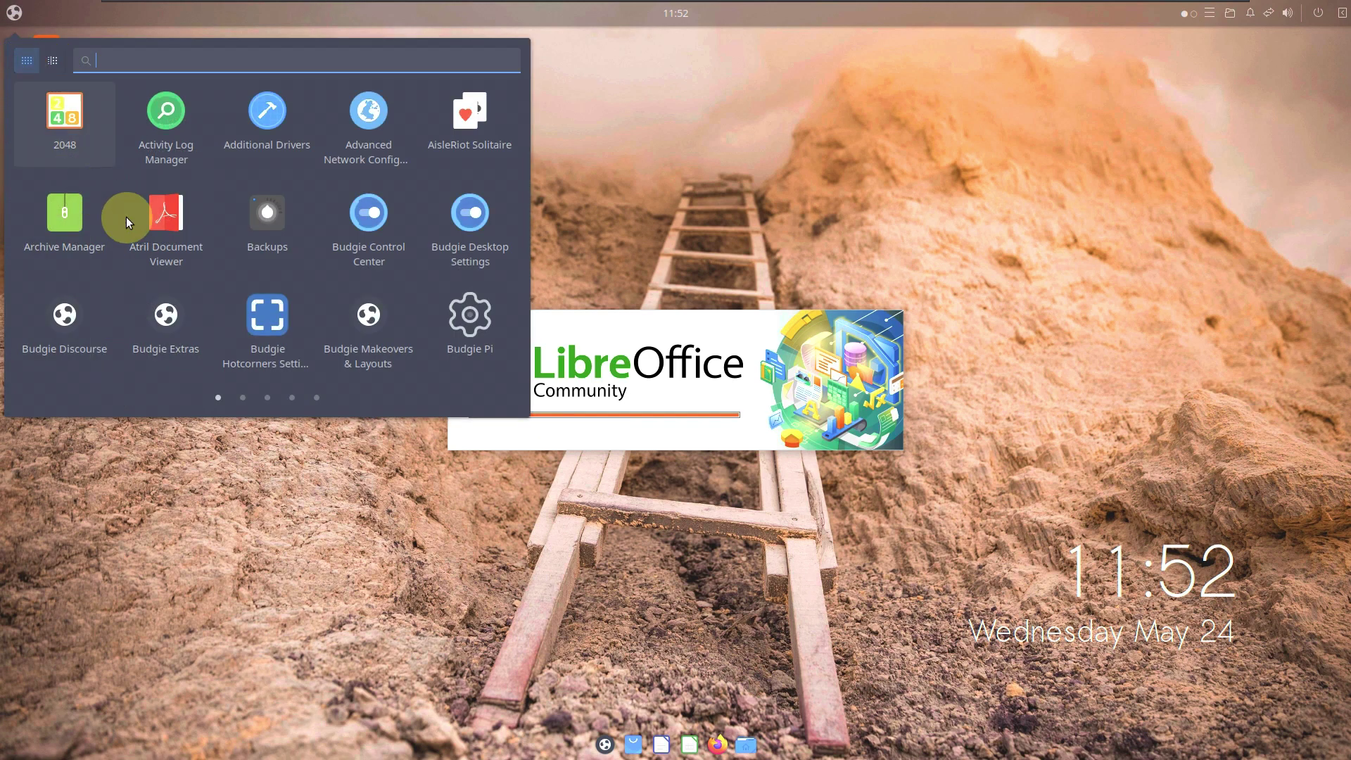
{"action": "left_click", "coordinate": [242, 397]}
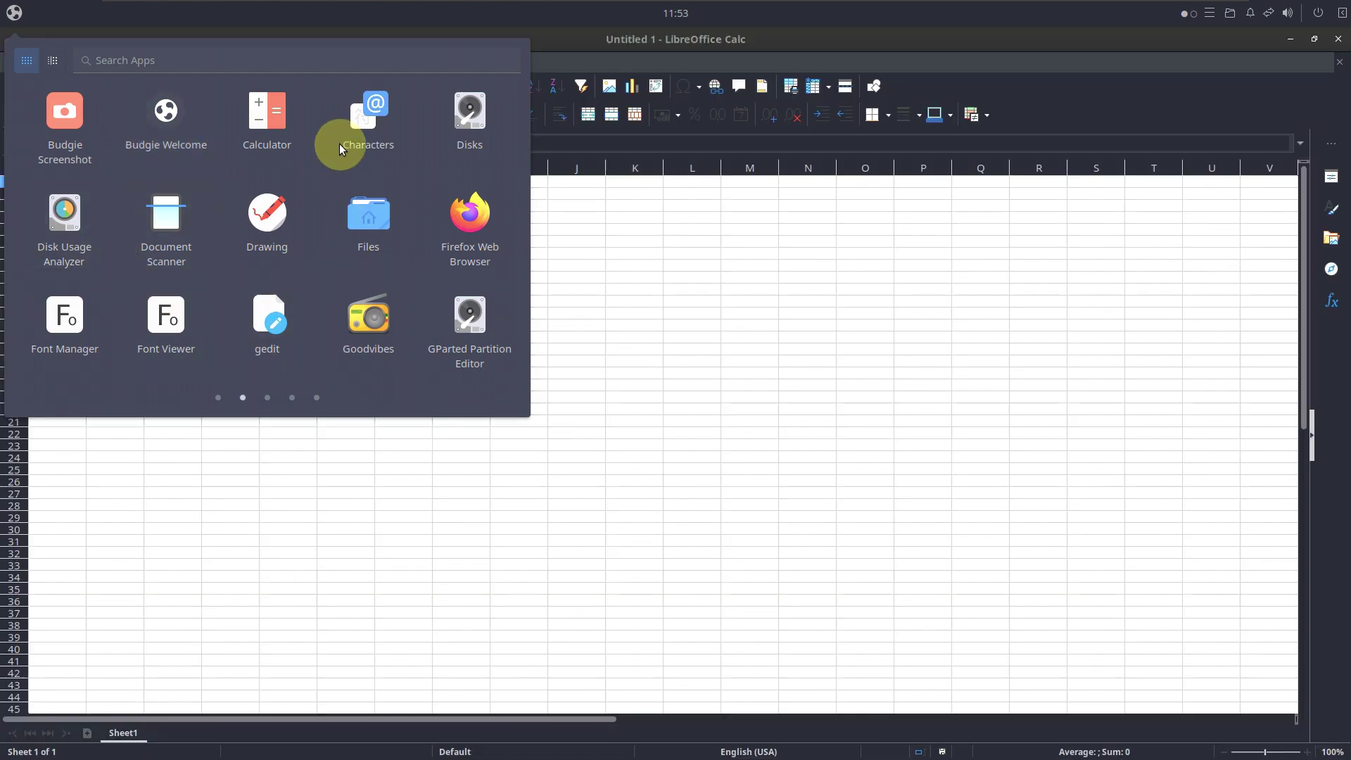
{"action": "left_click", "coordinate": [159, 205]}
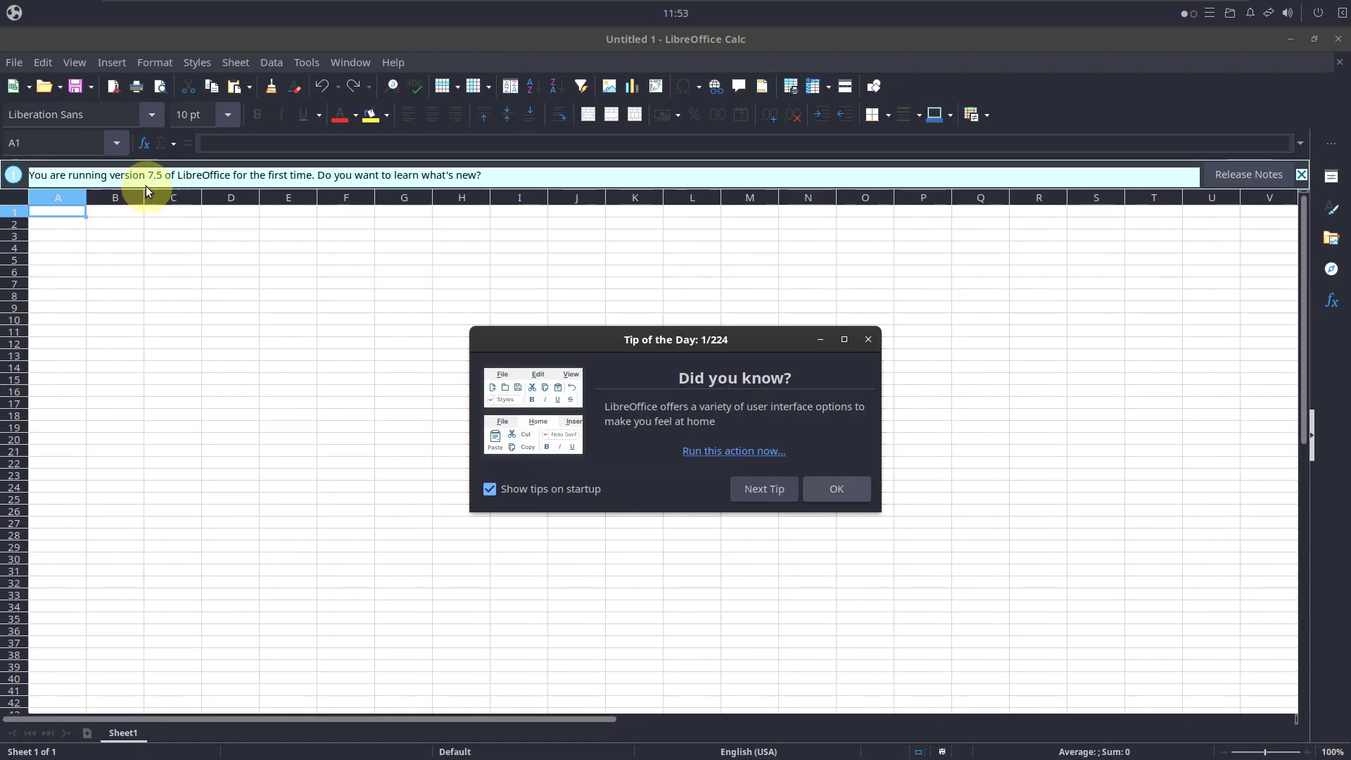
Browse the pages of the application grid, and launch Document Scanner and Thunderbird Mail.
{"action": "left_click", "coordinate": [19, 10]}
{"action": "scroll", "coordinate": [260, 397], "scroll_direction": "down", "scroll_amount": 1}
{"action": "scroll", "coordinate": [276, 322], "scroll_direction": "up", "scroll_amount": 2}
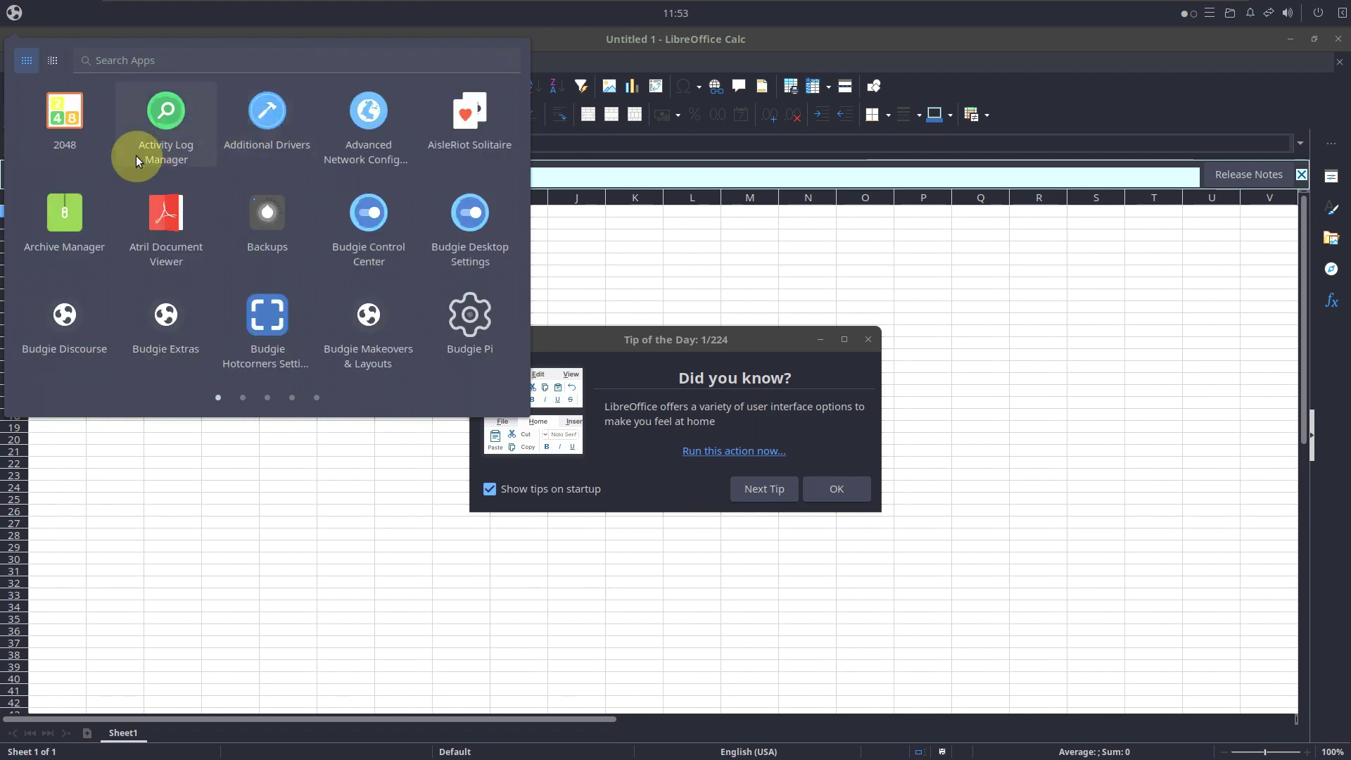
{"action": "left_click", "coordinate": [263, 398]}
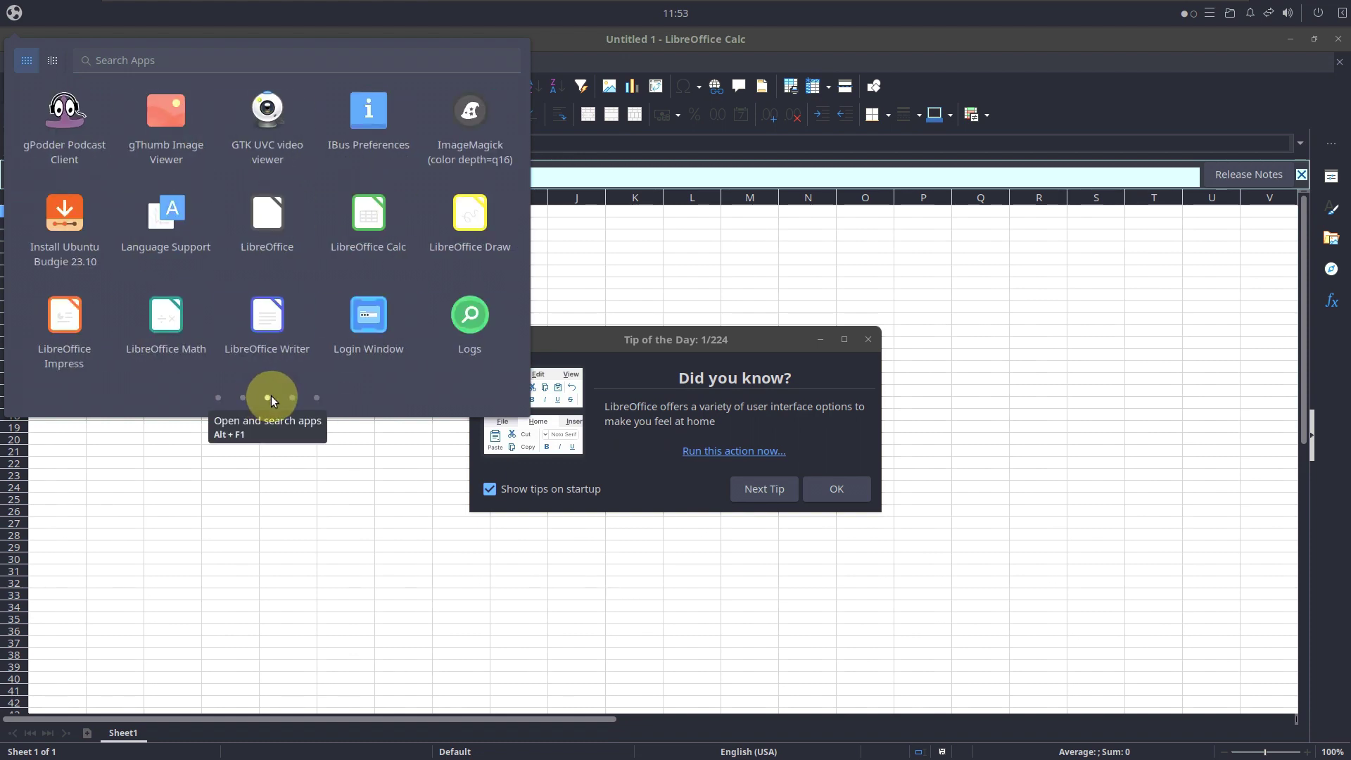
{"action": "left_click", "coordinate": [290, 397]}
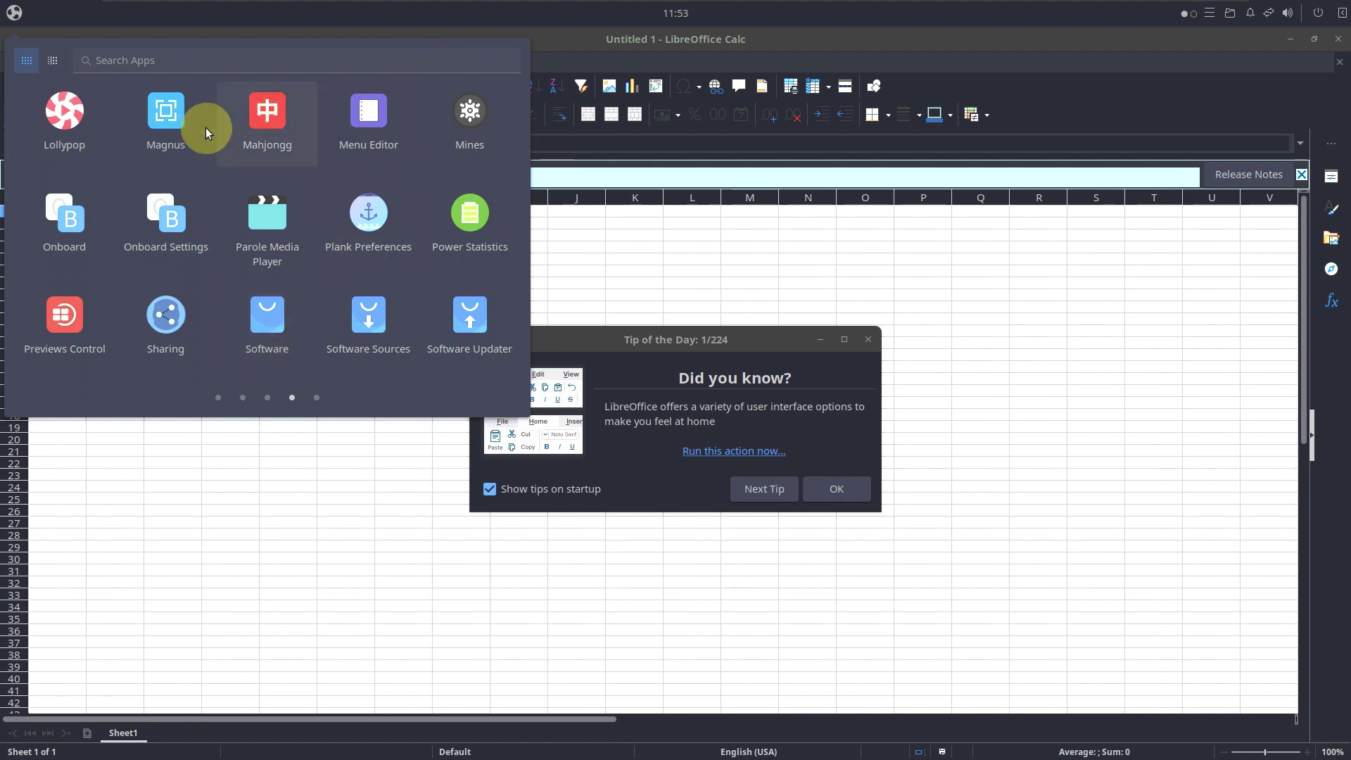
{"action": "left_click", "coordinate": [317, 397]}
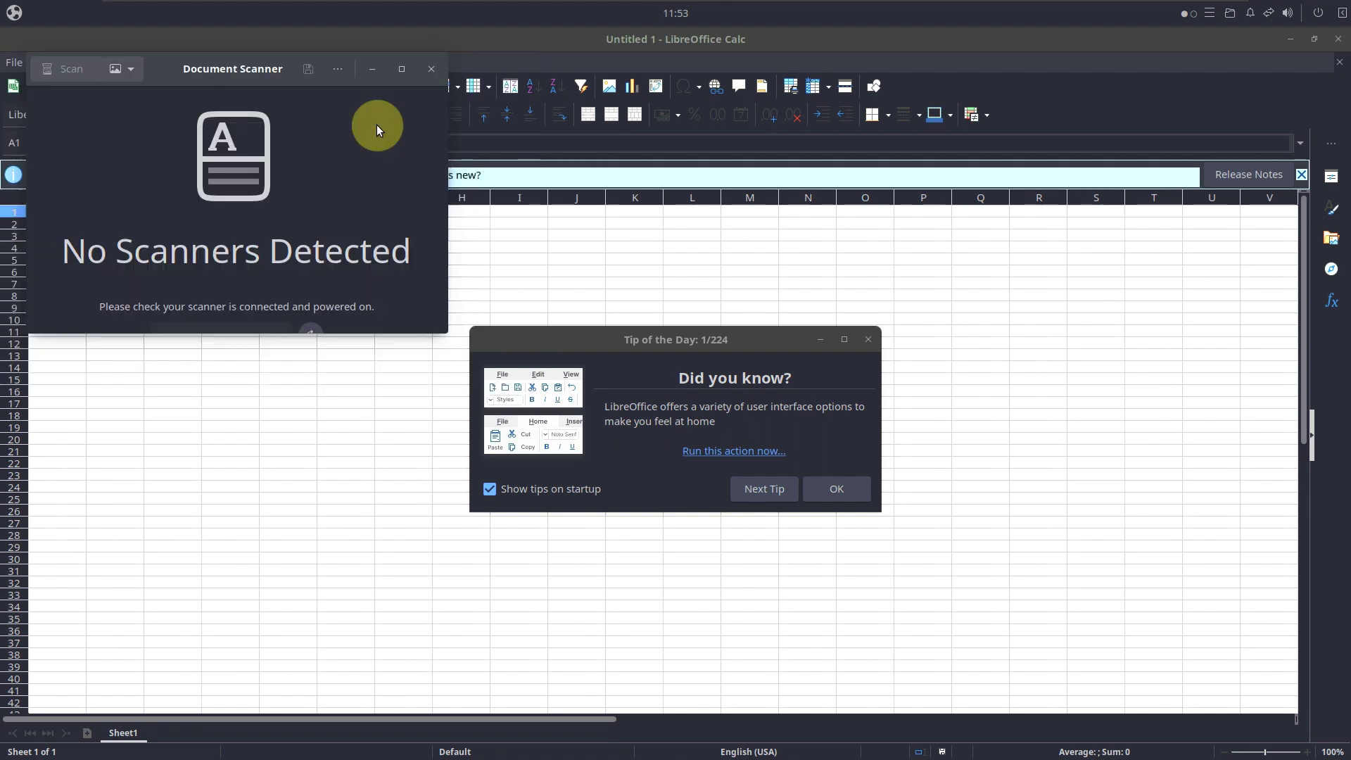
View the About information of Document Scanner and close the application.
{"action": "left_click", "coordinate": [338, 70]}
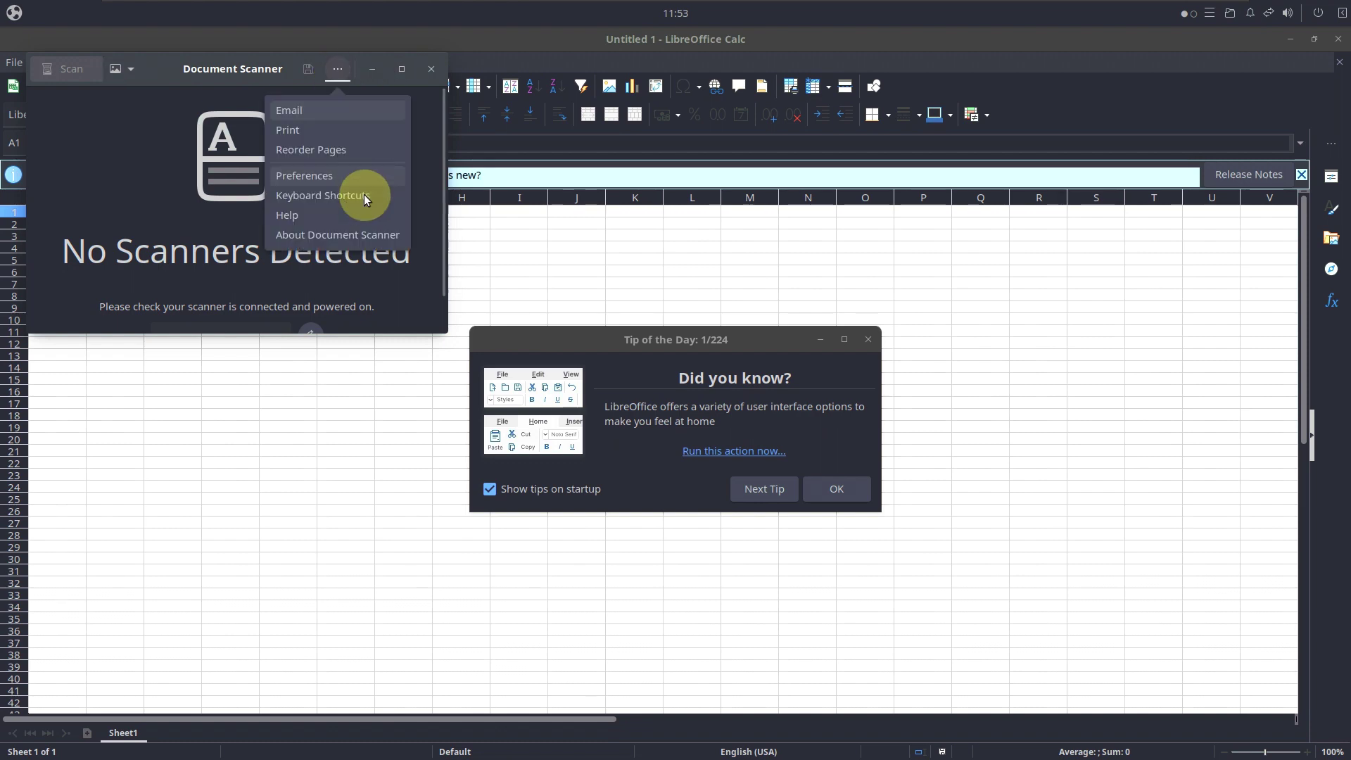
{"action": "left_click", "coordinate": [361, 232]}
{"action": "left_click", "coordinate": [368, 70]}
{"action": "left_click", "coordinate": [428, 65]}
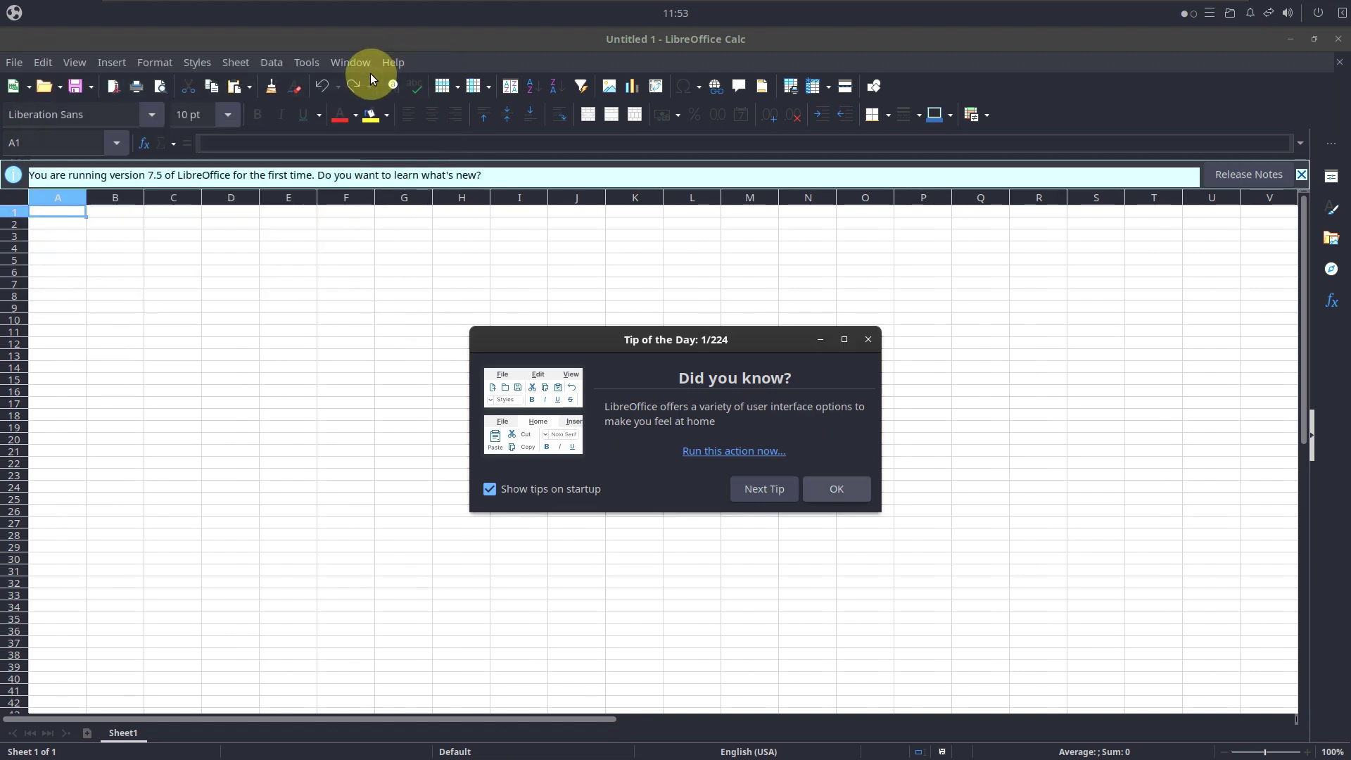
View the version information in About LibreOffice, and close Calc together with its Tip of the Day.
{"action": "key", "text": "alt+h"}
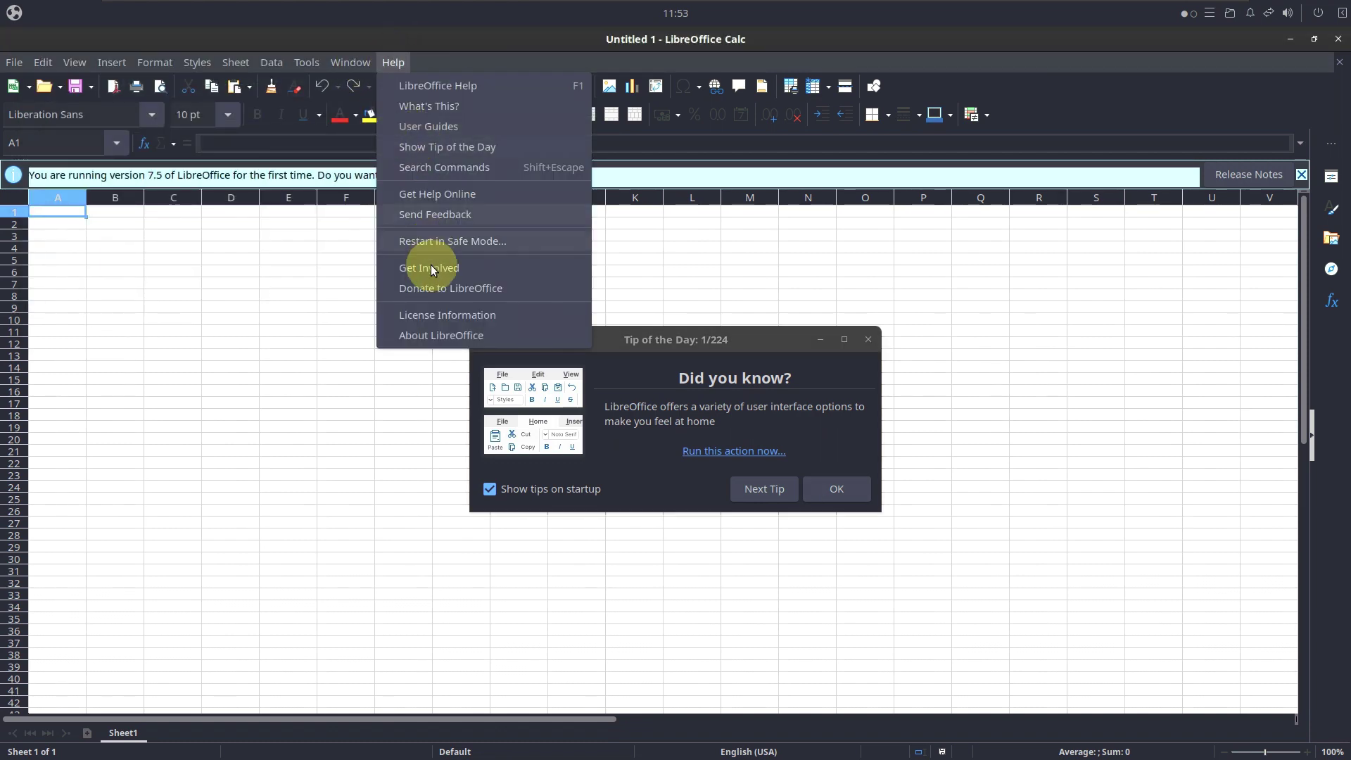
{"action": "left_click", "coordinate": [433, 335]}
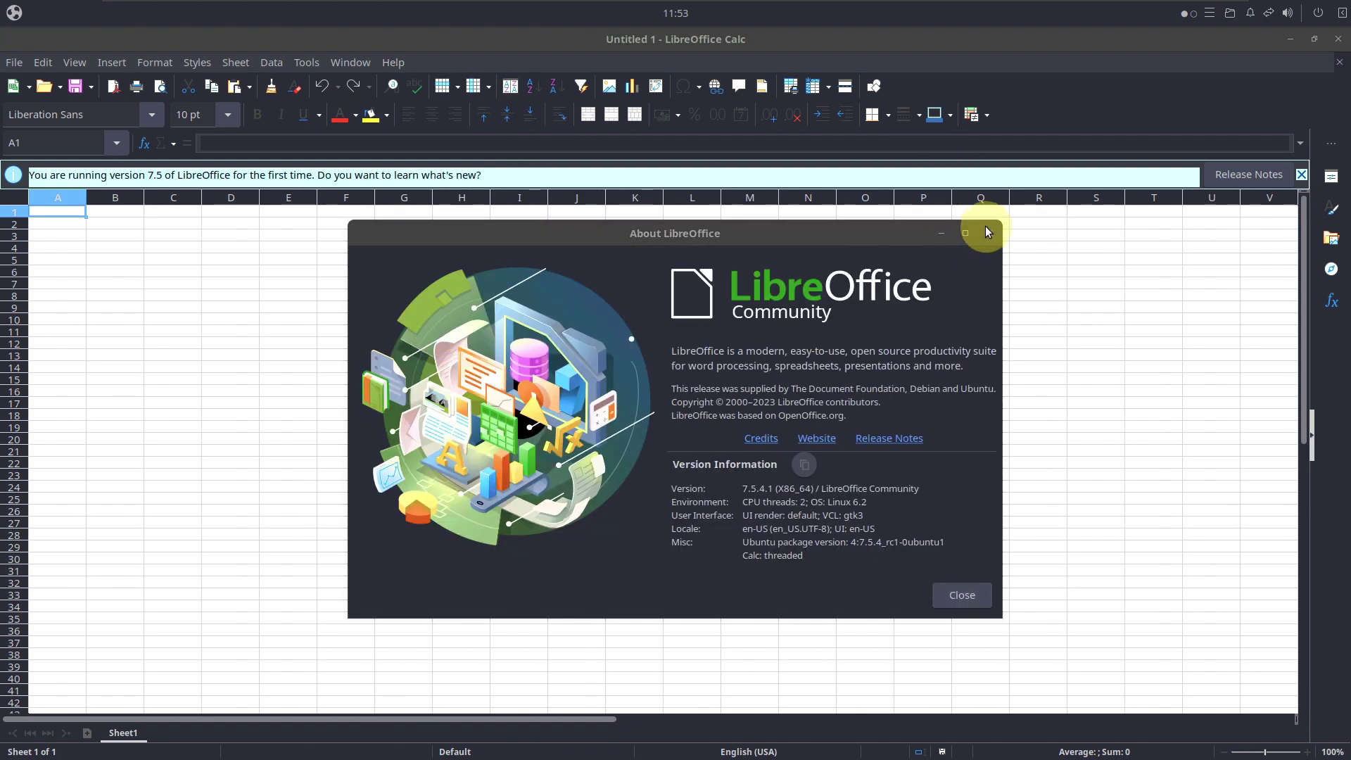
{"action": "left_click", "coordinate": [980, 232]}
{"action": "left_click", "coordinate": [1338, 44]}
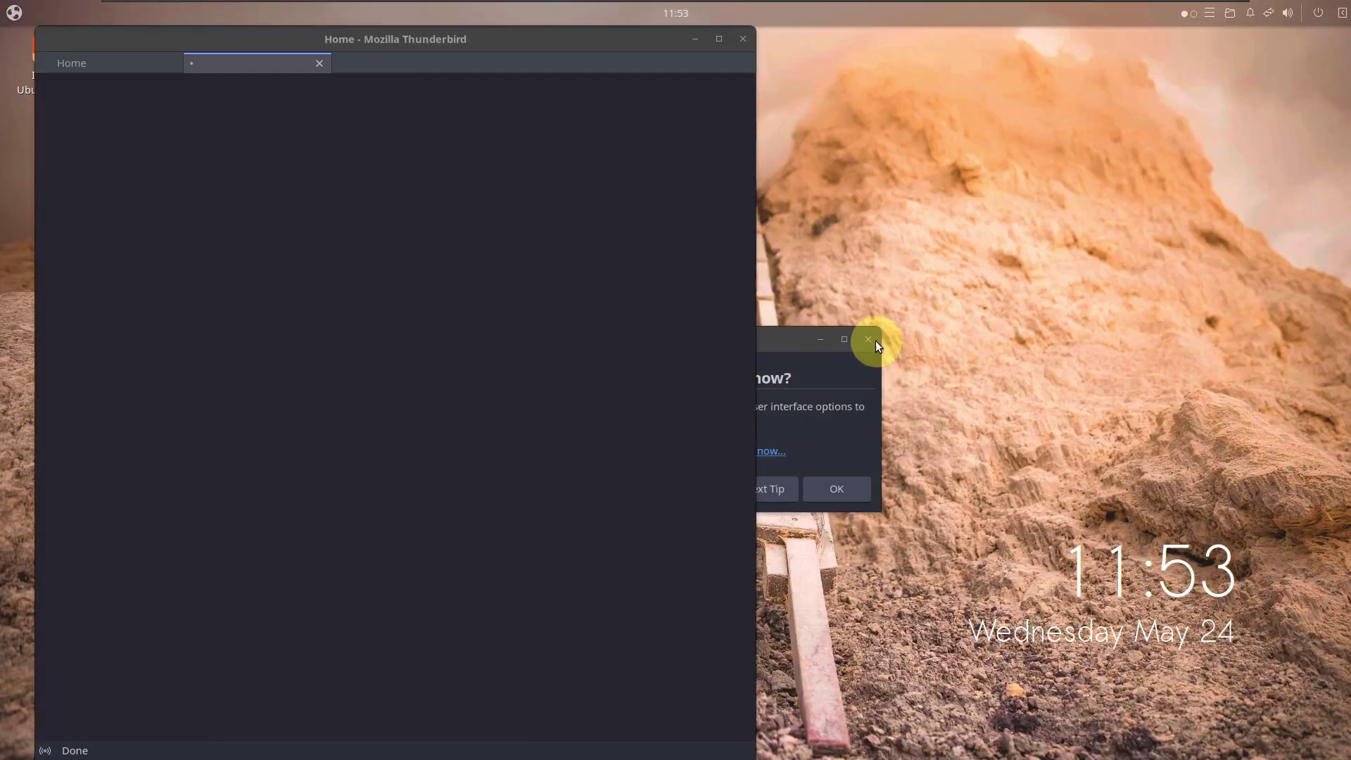
{"action": "left_click", "coordinate": [871, 339]}
Close Thunderbird's extra tab, view its About information and quit the mail client.
{"action": "left_click", "coordinate": [319, 64]}
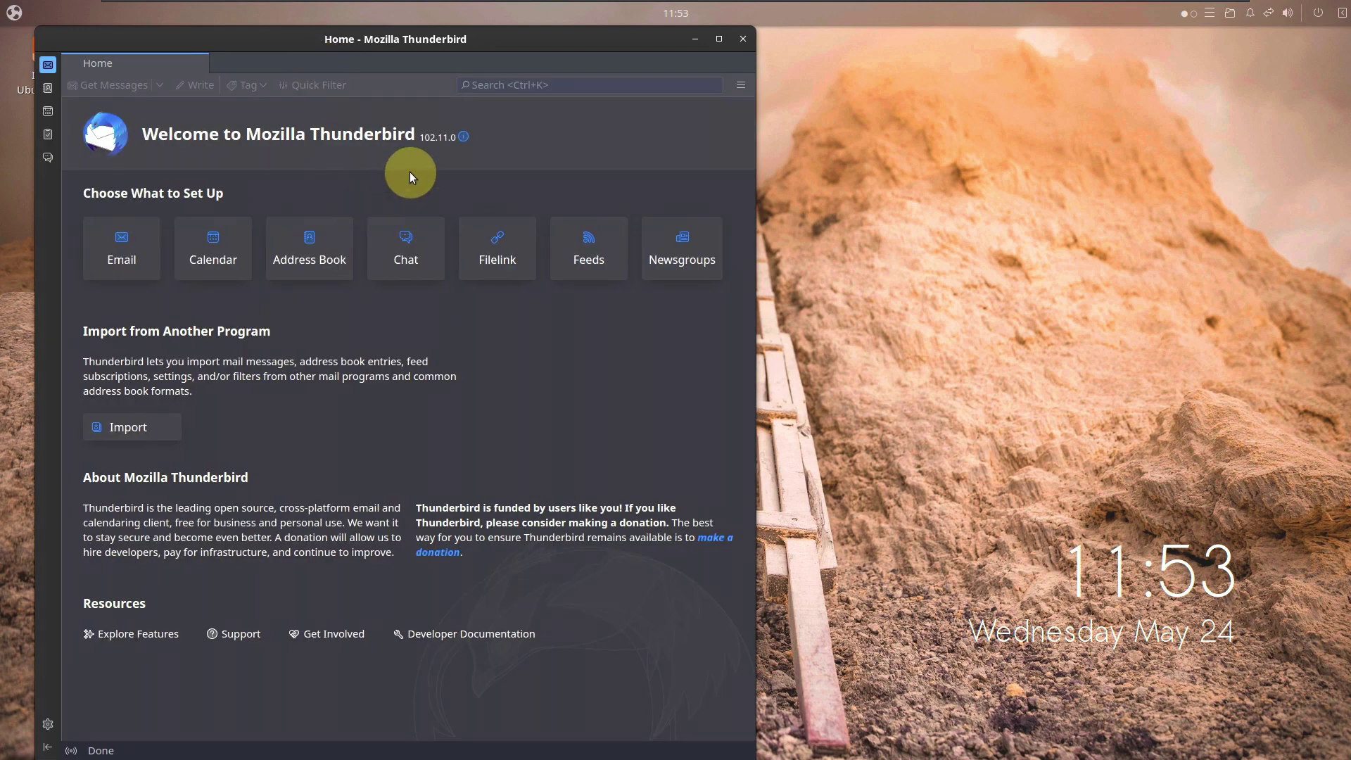
{"action": "left_click", "coordinate": [462, 137]}
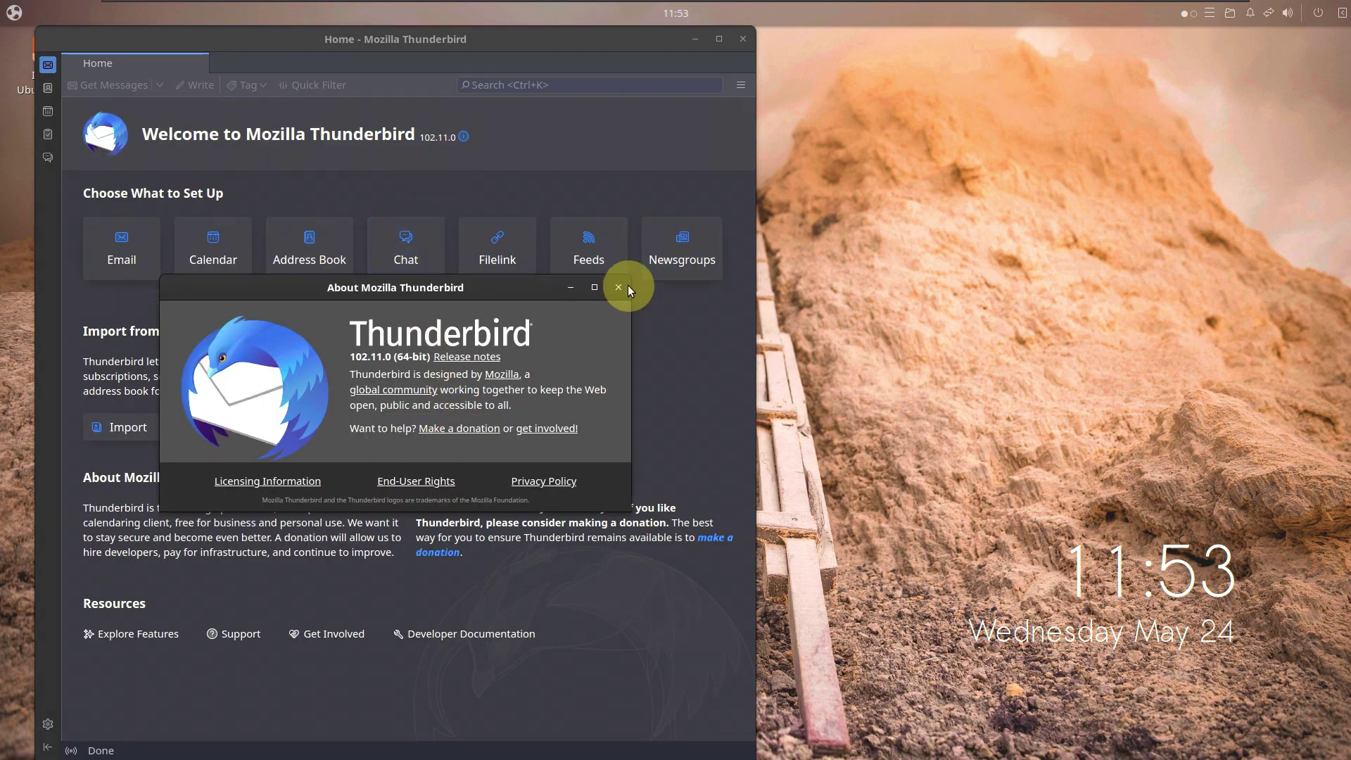
{"action": "left_click", "coordinate": [619, 288]}
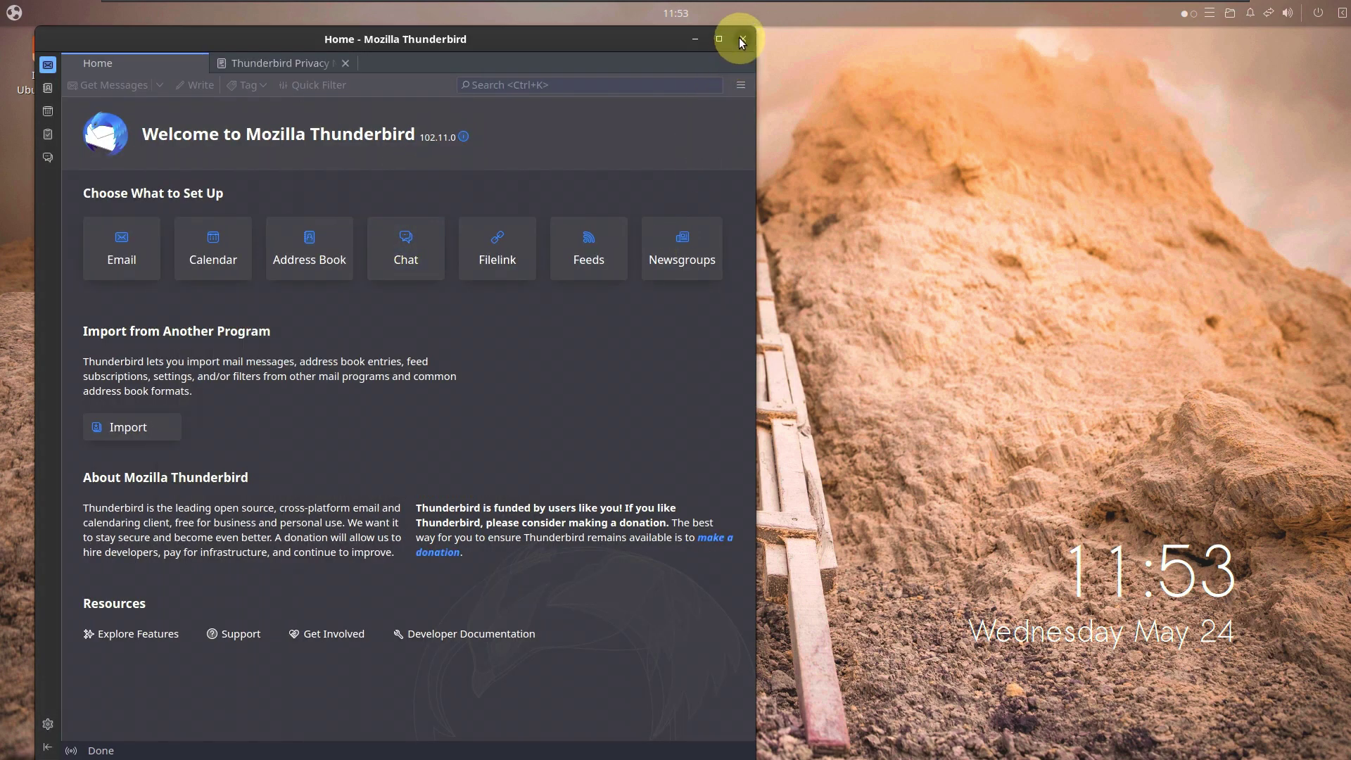
{"action": "left_click", "coordinate": [742, 41]}
Launch Parole Media Player from the grid of all applications.
{"action": "left_click", "coordinate": [24, 14]}
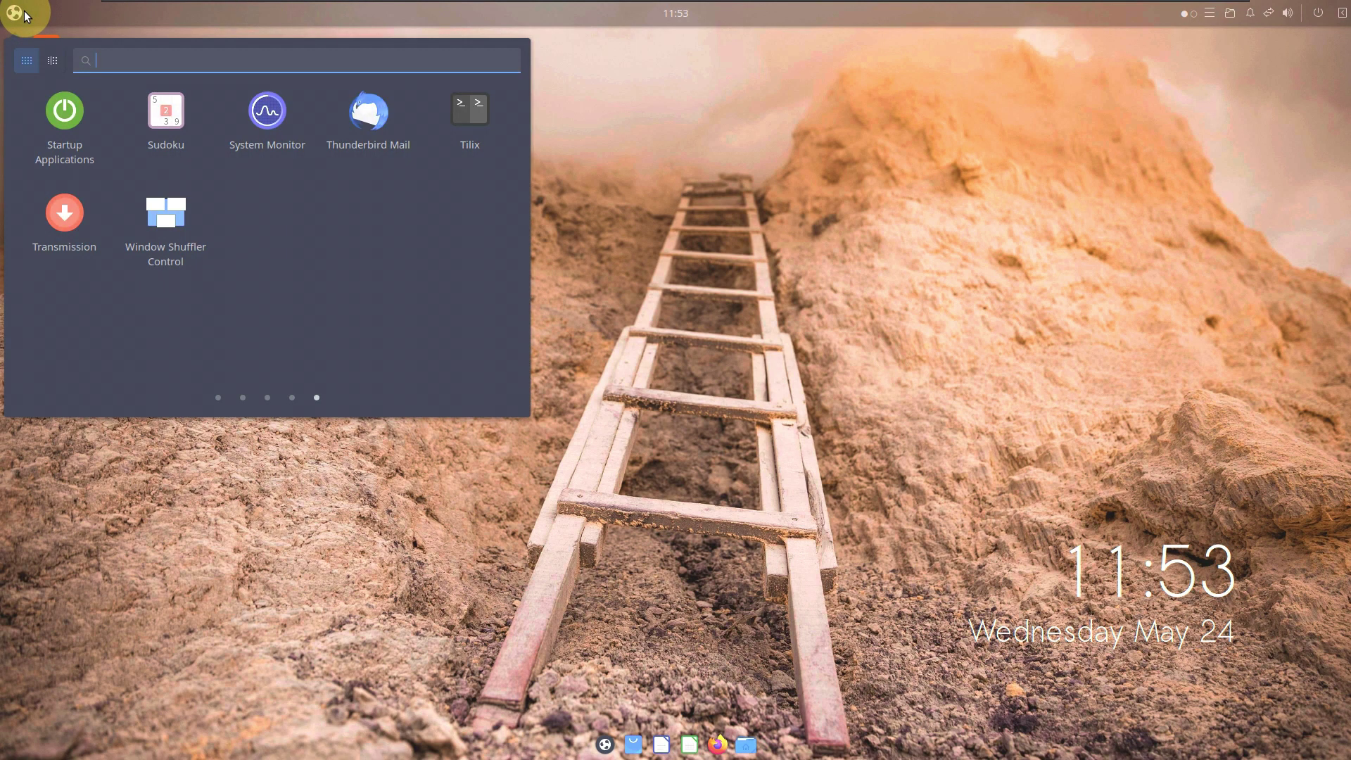
{"action": "left_click", "coordinate": [292, 398]}
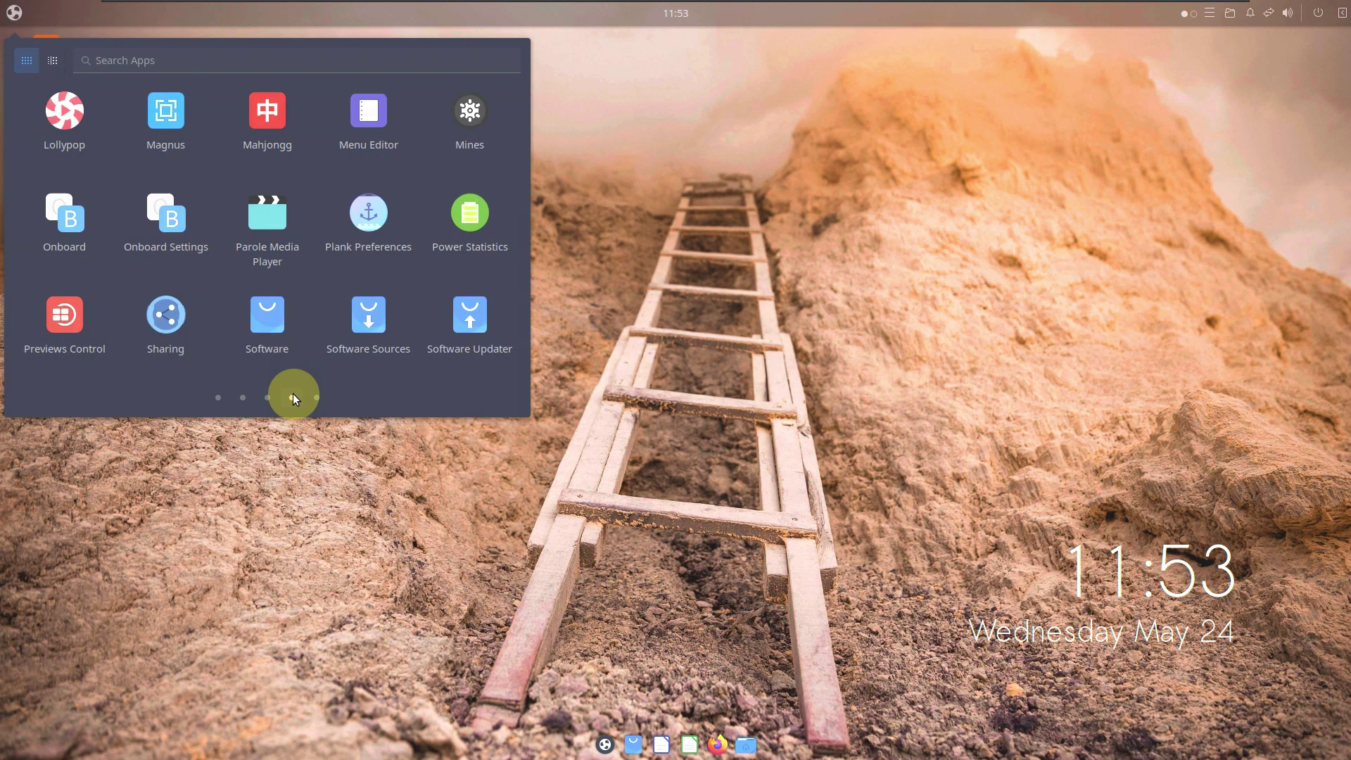
{"action": "left_click", "coordinate": [284, 236]}
Launch Atril Document Viewer and Archive Manager from the first page of the application grid.
{"action": "left_click", "coordinate": [12, 10]}
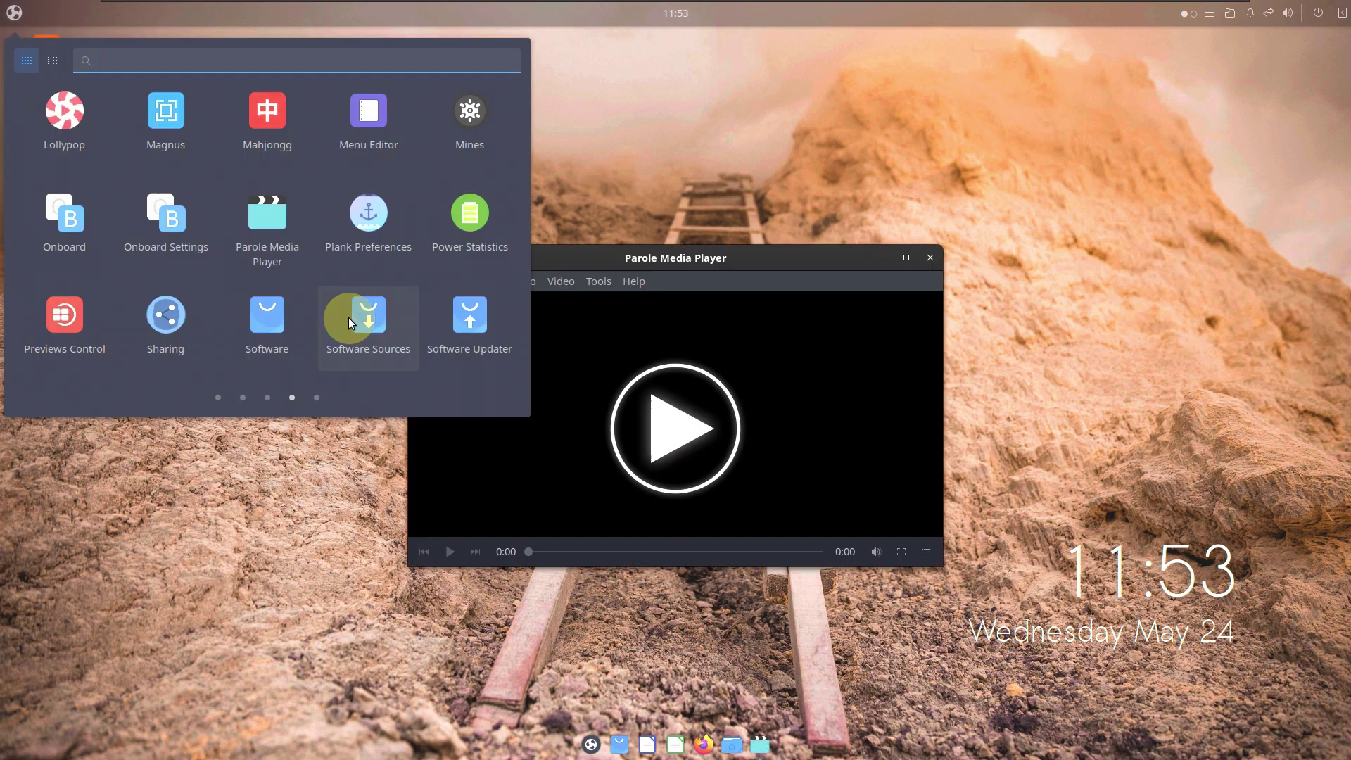
{"action": "scroll", "coordinate": [324, 224], "scroll_direction": "up", "scroll_amount": 3}
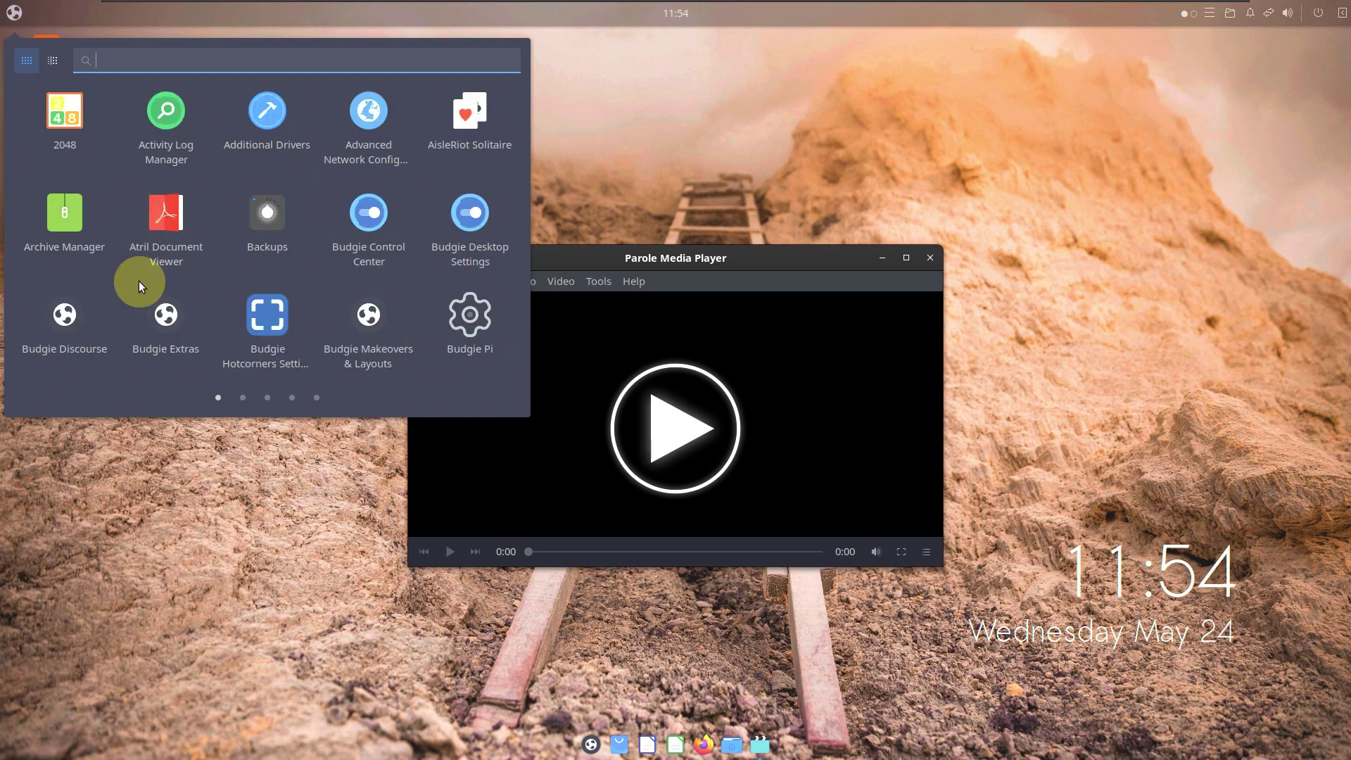
{"action": "scroll", "coordinate": [138, 280], "scroll_direction": "down", "scroll_amount": 3}
{"action": "scroll", "coordinate": [138, 280], "scroll_direction": "up", "scroll_amount": 3}
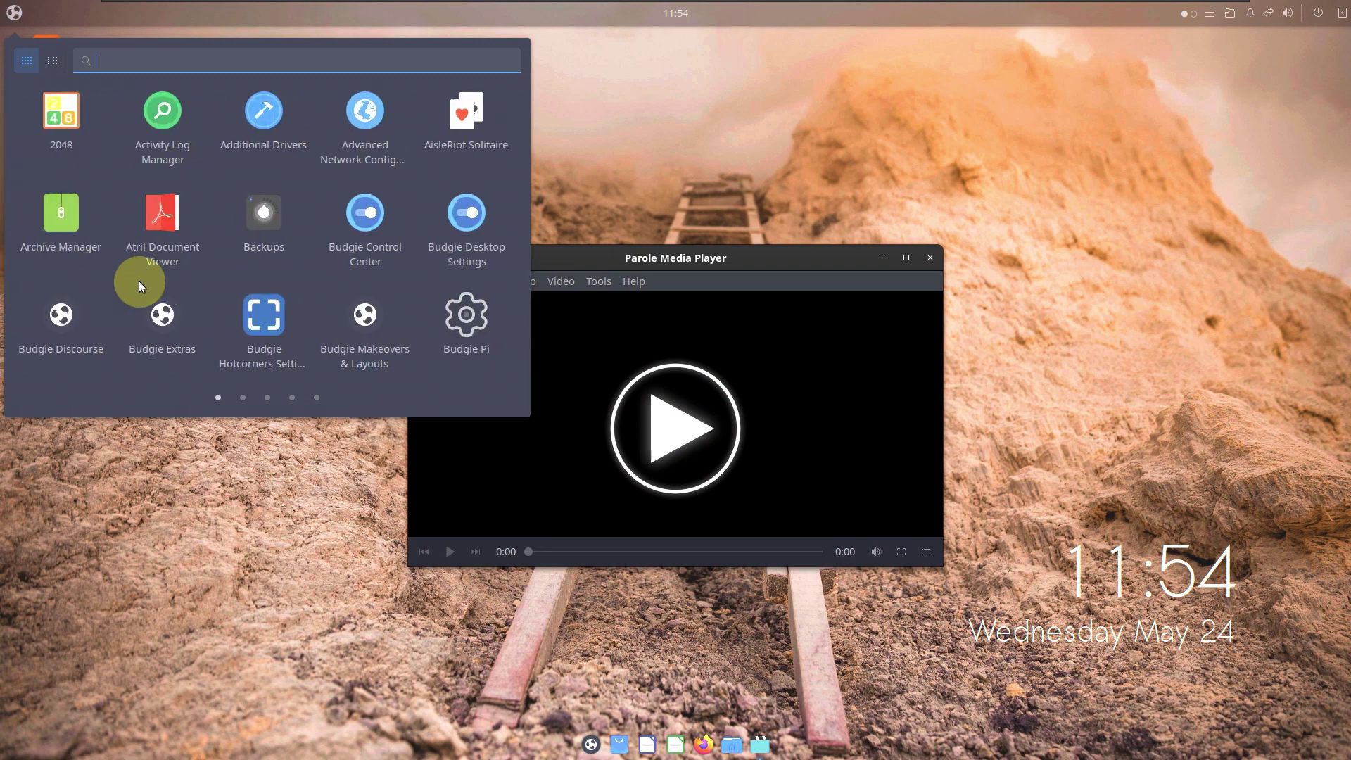
{"action": "left_click", "coordinate": [182, 225]}
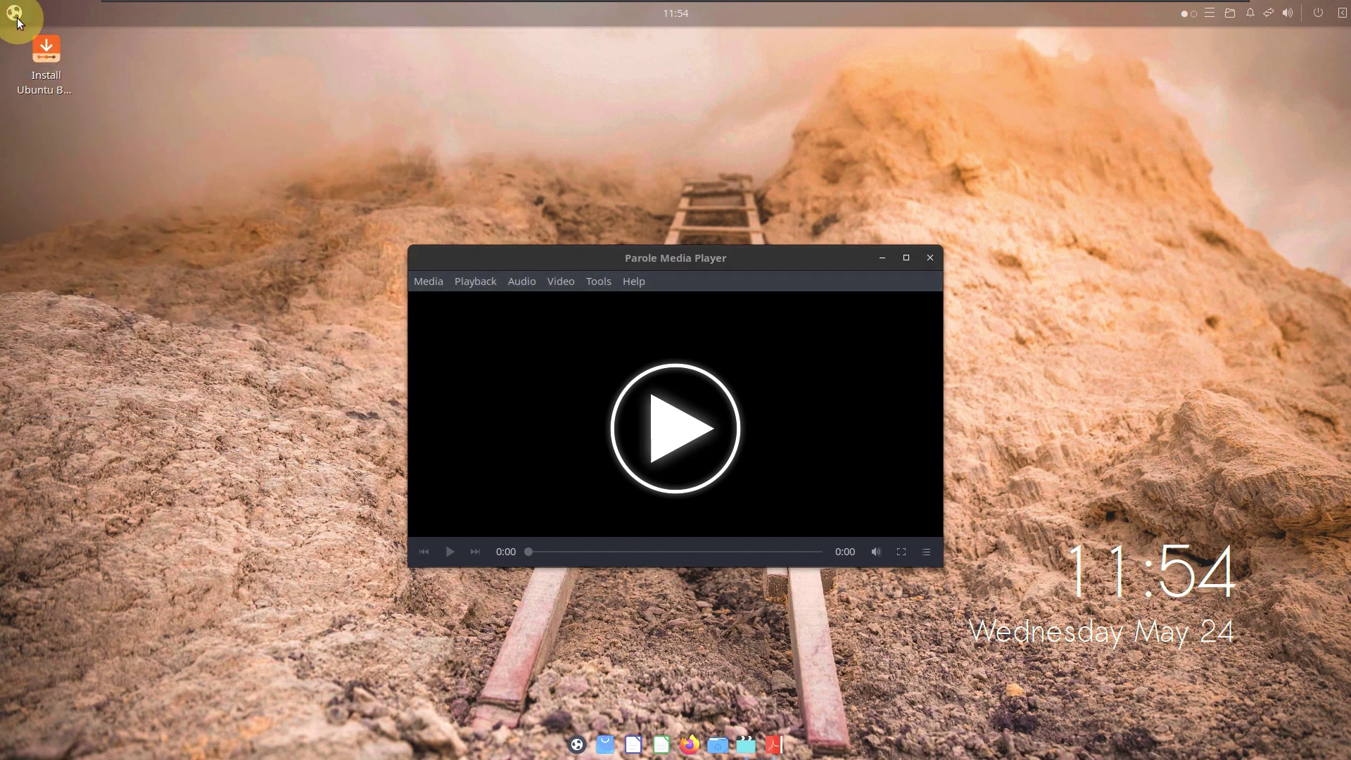
{"action": "left_click", "coordinate": [14, 12]}
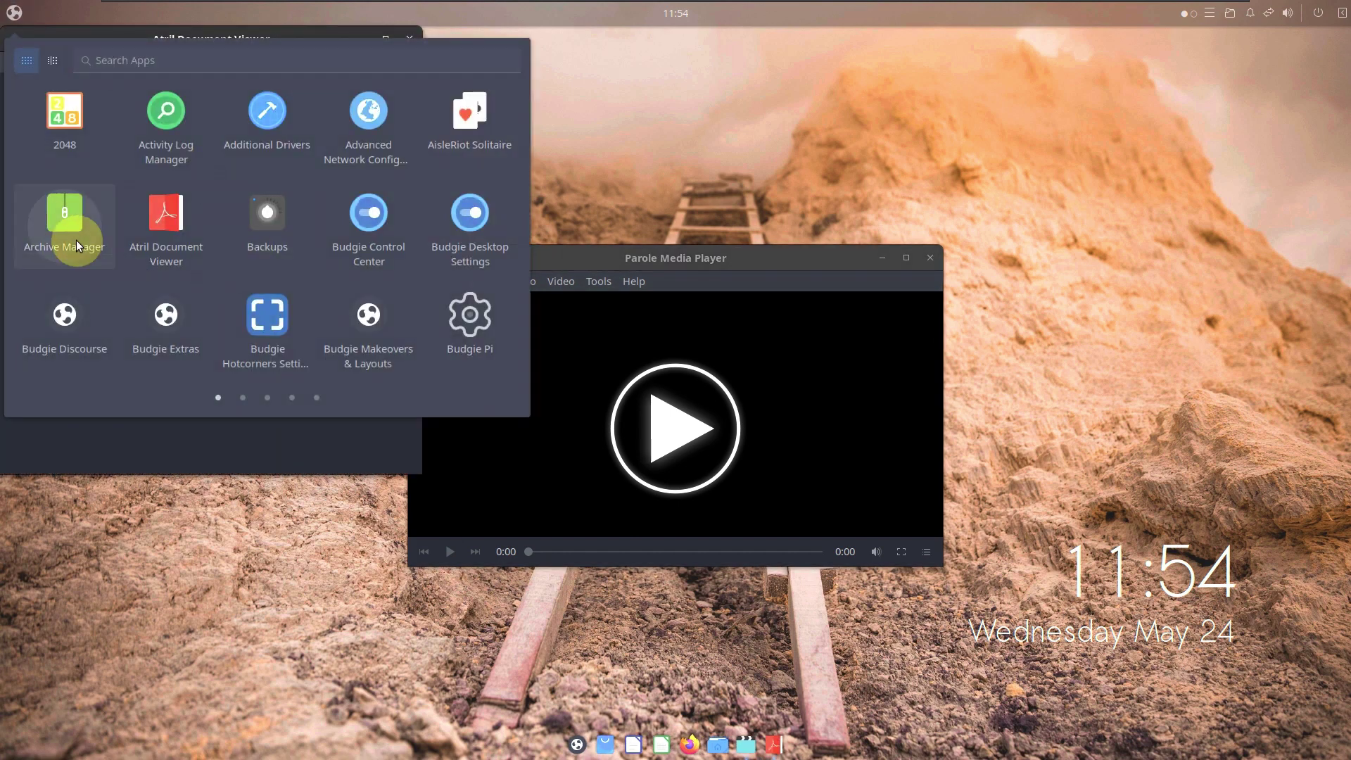
{"action": "left_click", "coordinate": [76, 239]}
Launch the Goodvibes radio player and the Drawing application from the second page of the application grid.
{"action": "left_click", "coordinate": [15, 14]}
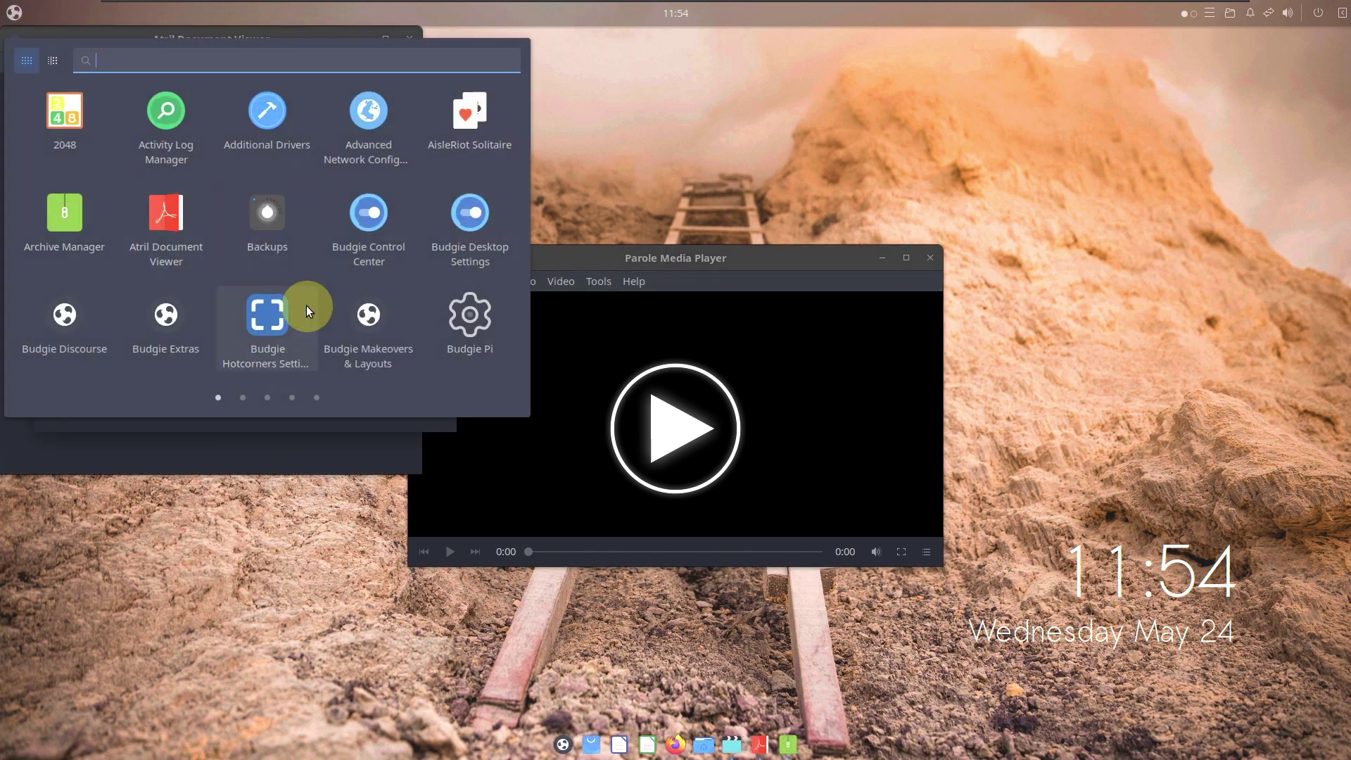
{"action": "scroll", "coordinate": [306, 305], "scroll_direction": "down", "scroll_amount": 1}
{"action": "left_click", "coordinate": [368, 314]}
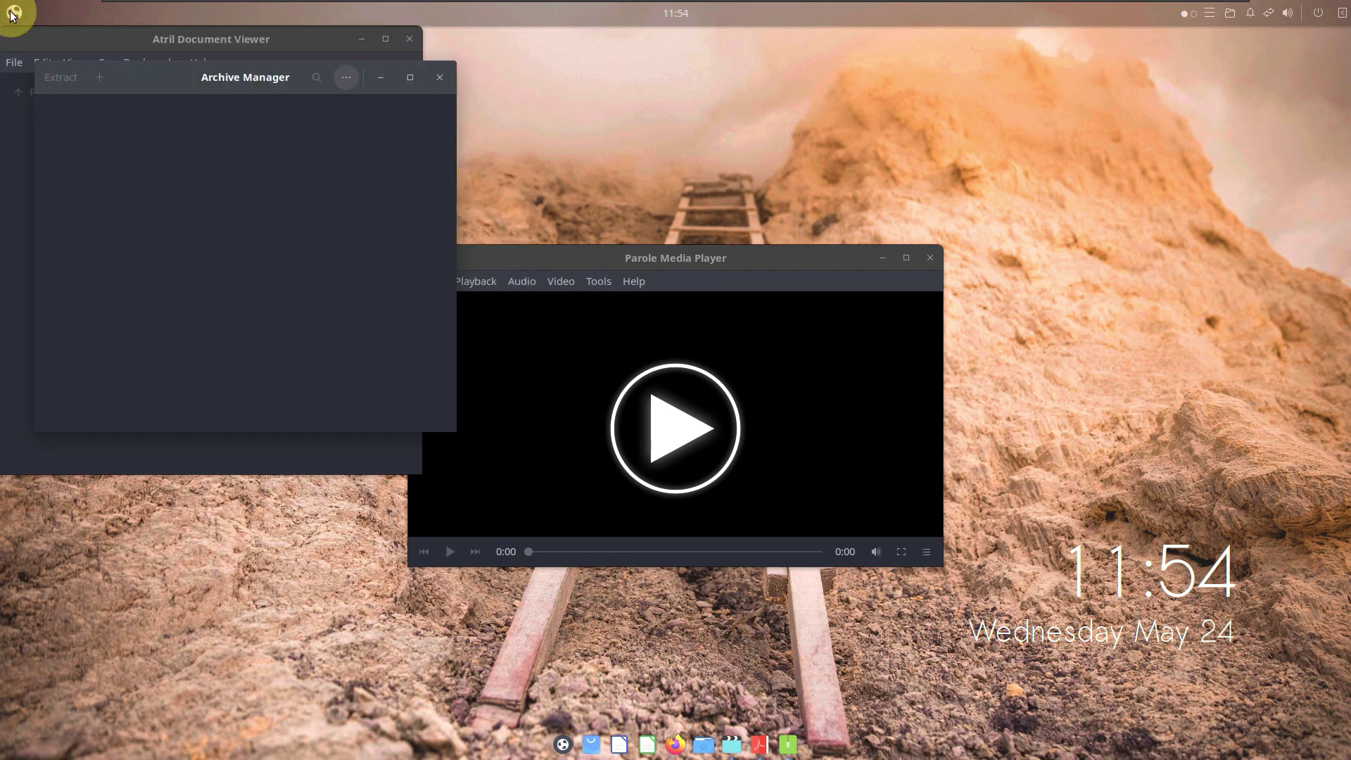
{"action": "key", "text": "super"}
{"action": "scroll", "coordinate": [380, 348], "scroll_direction": "down", "scroll_amount": 1}
{"action": "scroll", "coordinate": [389, 328], "scroll_direction": "up", "scroll_amount": 1}
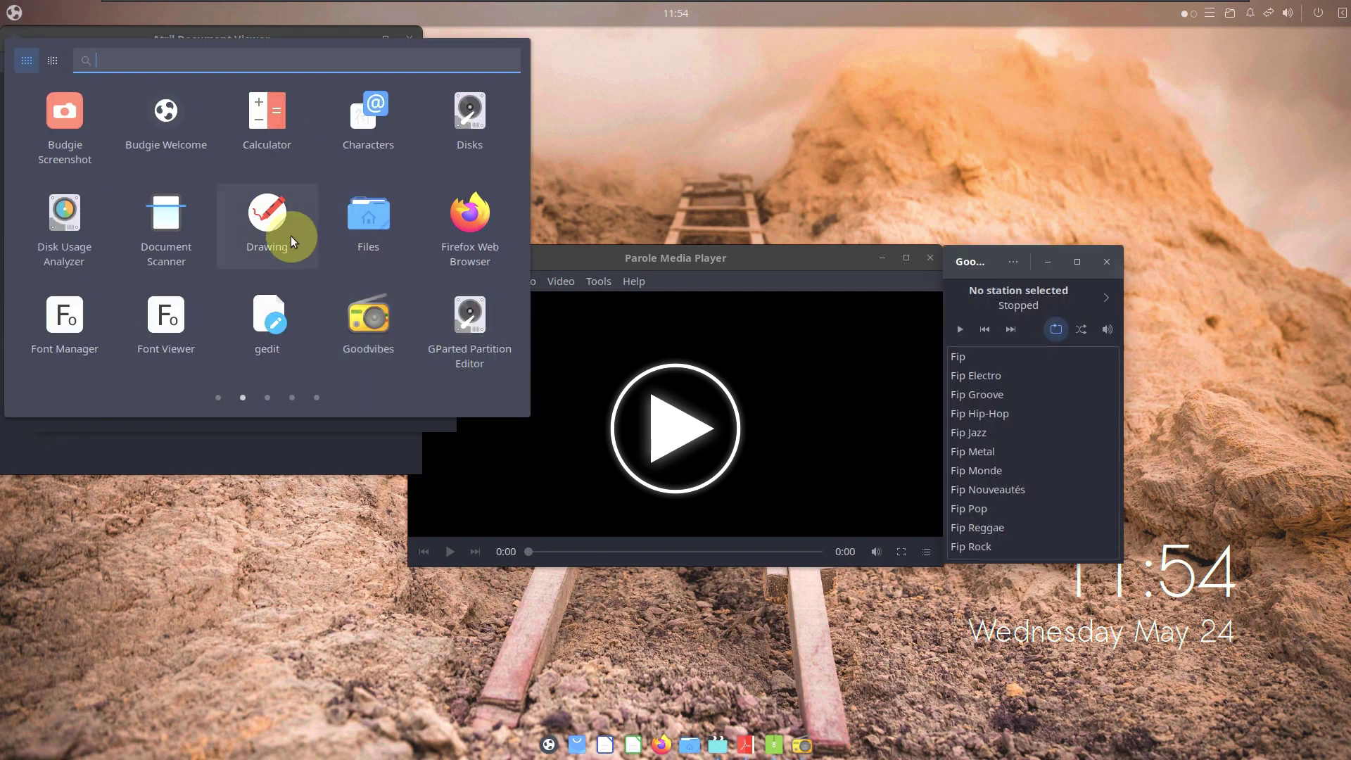
{"action": "left_click", "coordinate": [290, 235]}
Launch System Monitor from the last page of the application grid.
{"action": "key", "text": "super"}
{"action": "scroll", "coordinate": [290, 315], "scroll_direction": "down", "scroll_amount": 1}
{"action": "scroll", "coordinate": [290, 315], "scroll_direction": "down", "scroll_amount": 1}
{"action": "scroll", "coordinate": [311, 197], "scroll_direction": "down", "scroll_amount": 1}
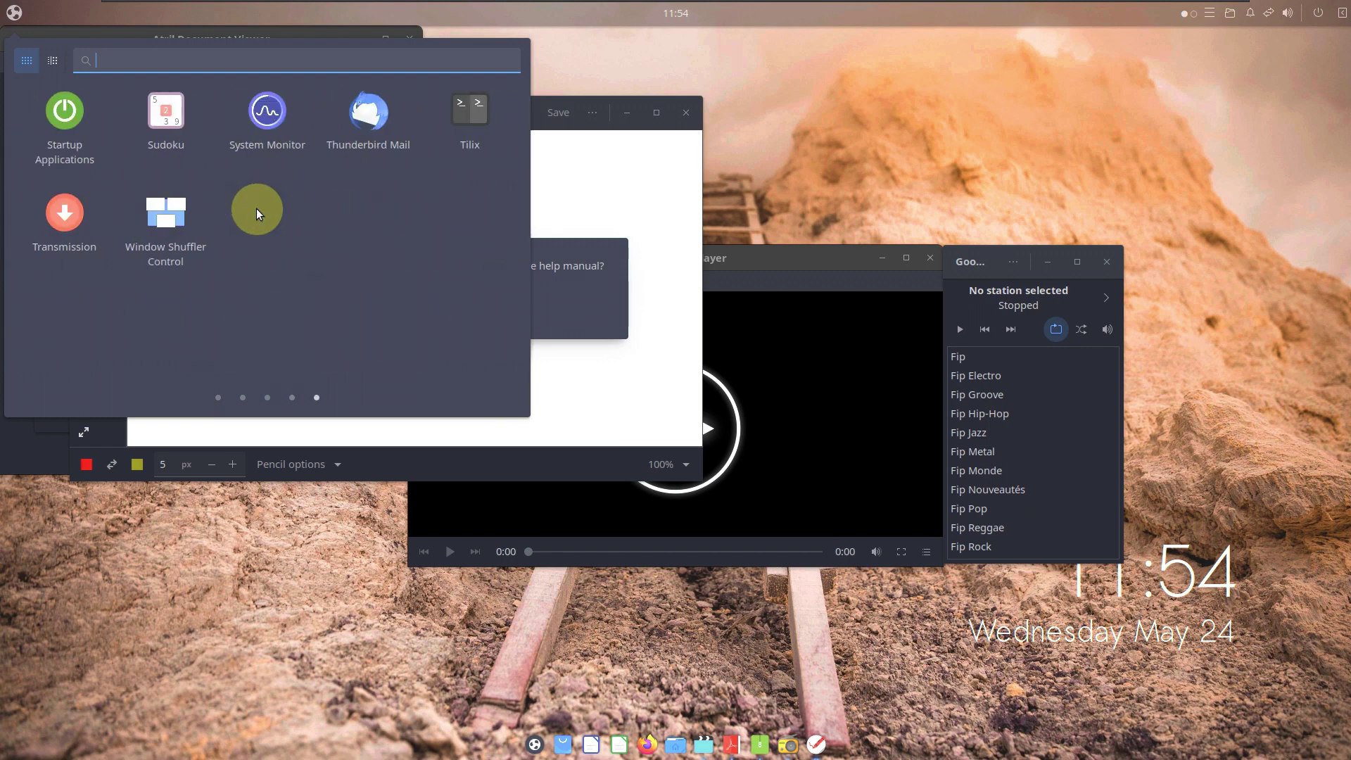
{"action": "left_click", "coordinate": [284, 99]}
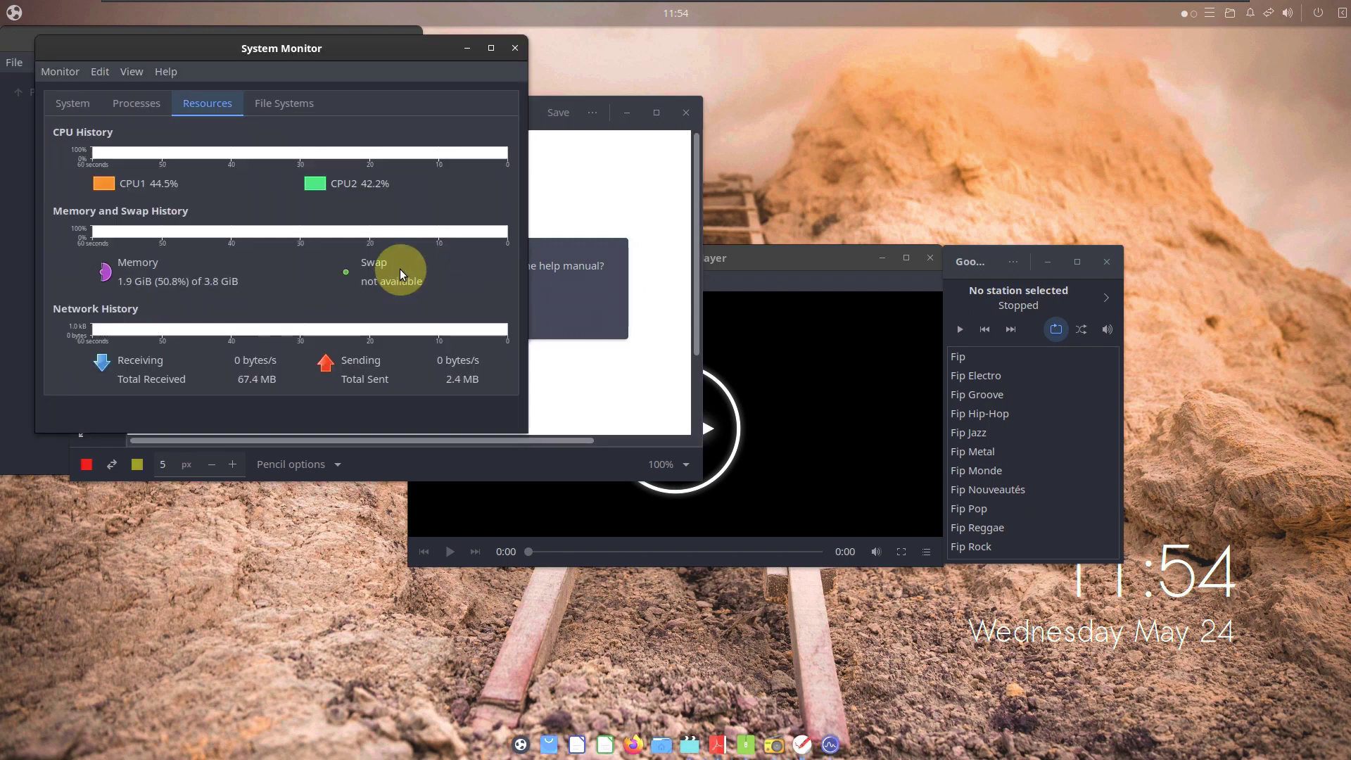
Maximize System Monitor, look through the list of running processes and close it.
{"action": "left_click", "coordinate": [490, 48]}
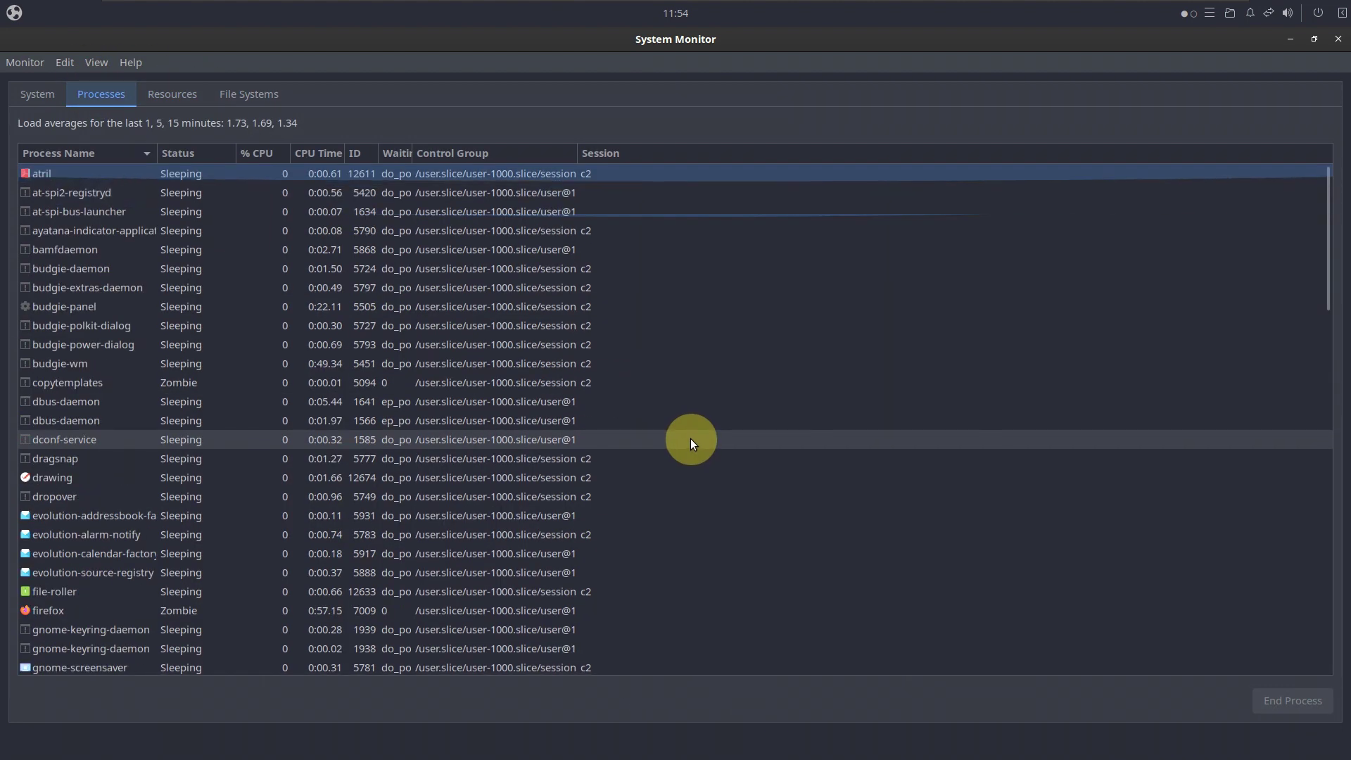
{"action": "scroll", "coordinate": [690, 437], "scroll_direction": "down", "scroll_amount": 15}
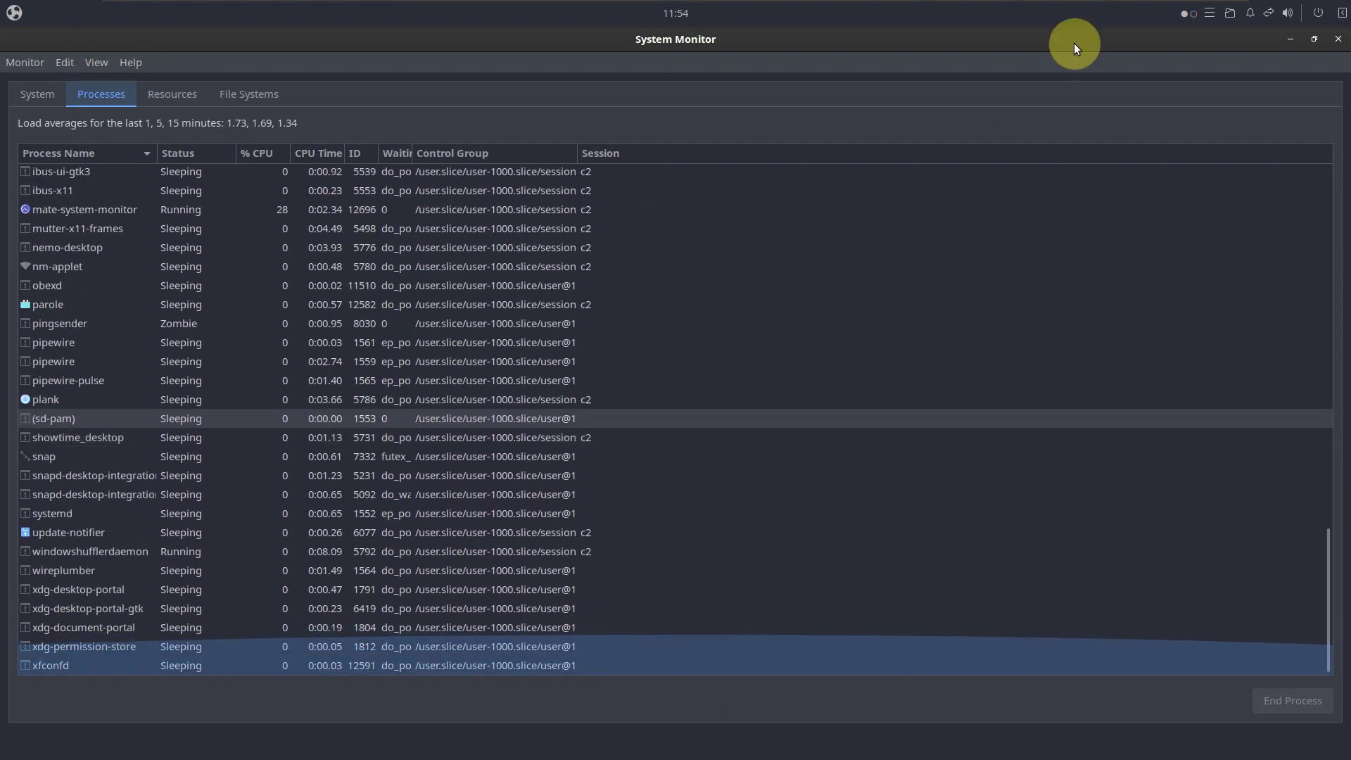
{"action": "left_click", "coordinate": [1338, 39]}
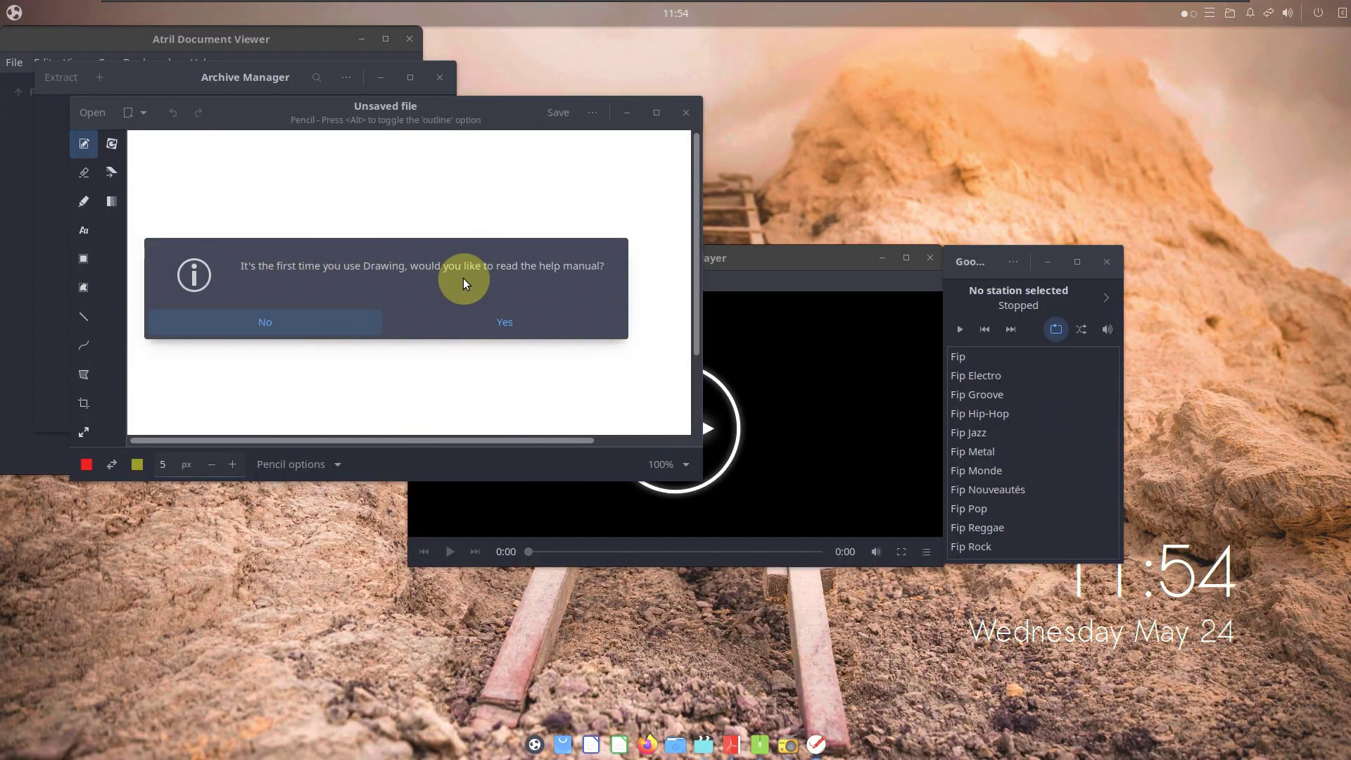
Decline Drawing's offer to read the help manual, view its About information and close the application.
{"action": "left_click", "coordinate": [395, 325]}
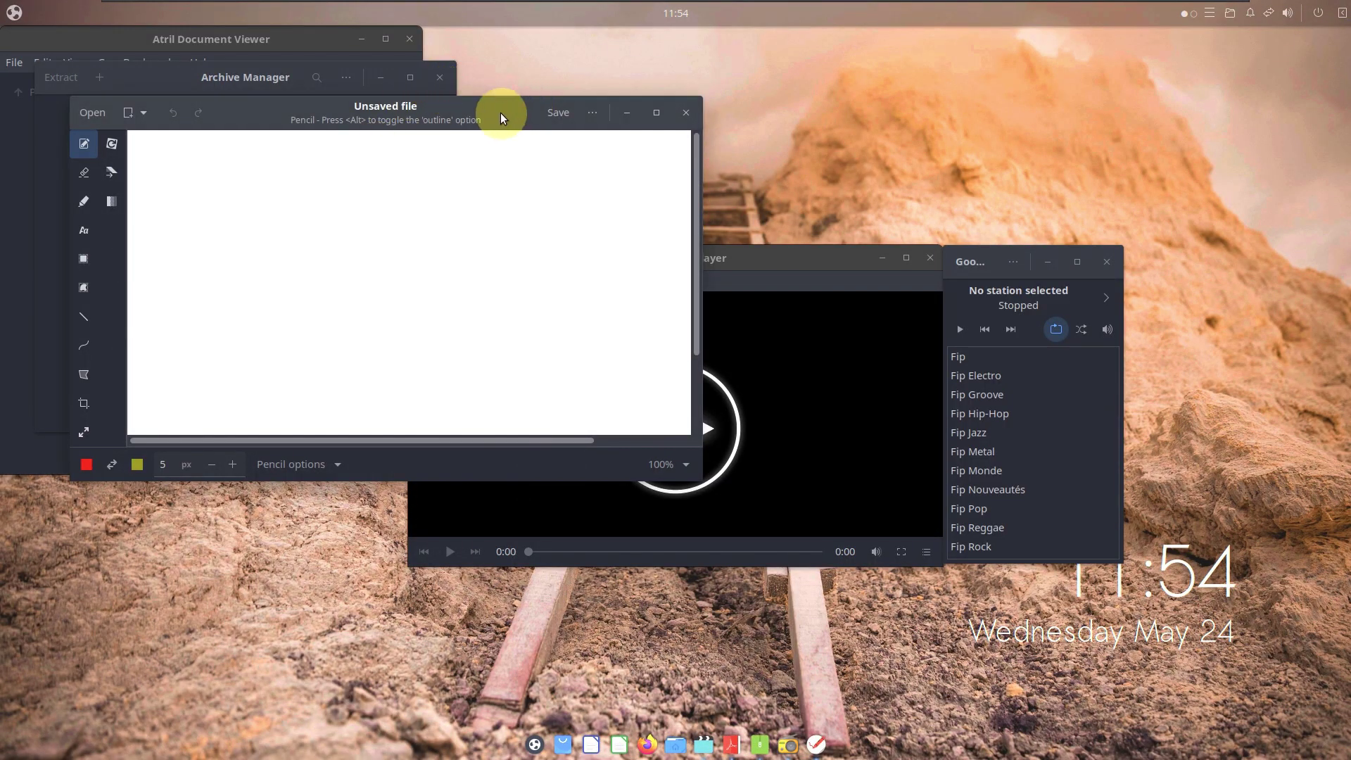
{"action": "left_click_drag", "start_coordinate": [501, 112], "coordinate": [755, 158]}
{"action": "left_click", "coordinate": [848, 431]}
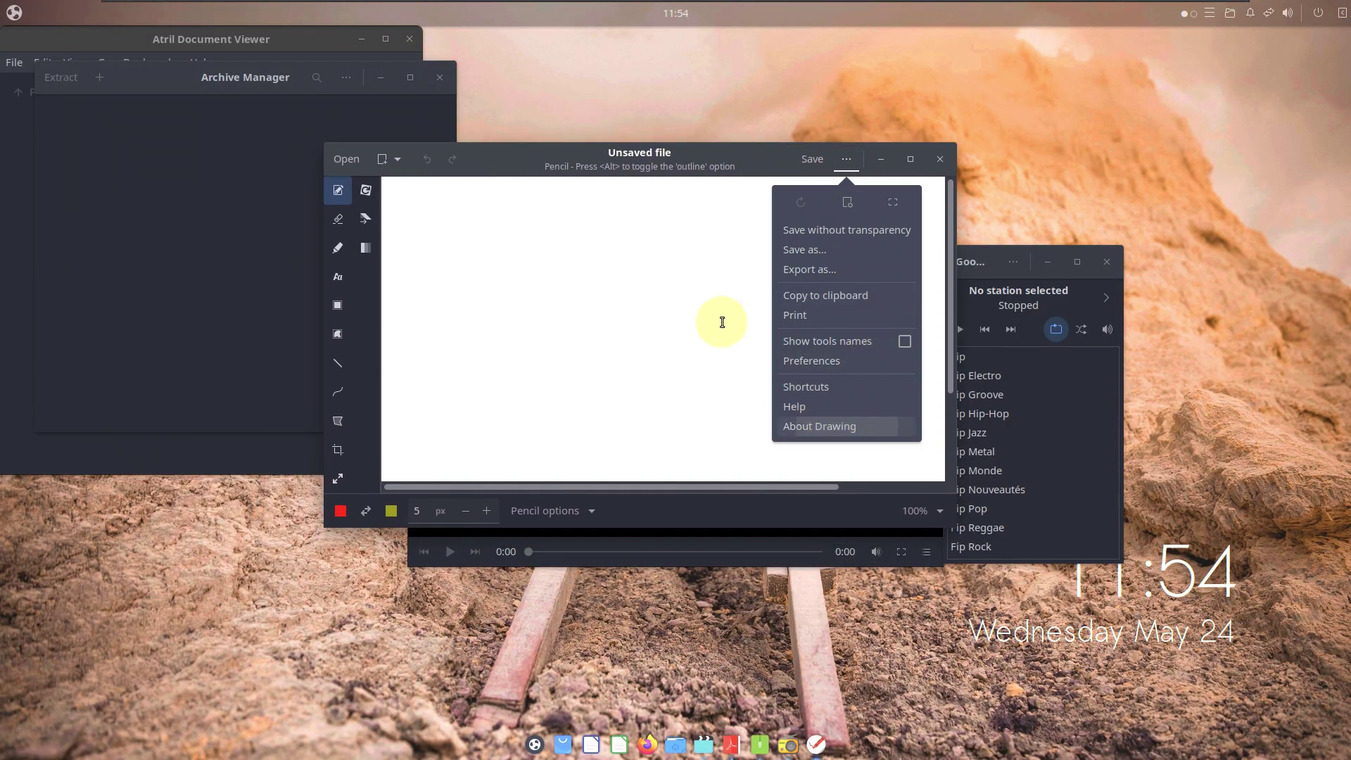
{"action": "left_click", "coordinate": [775, 211]}
{"action": "left_click", "coordinate": [938, 159]}
View the About information of Parole Media Player and close the player.
{"action": "left_click", "coordinate": [994, 274]}
{"action": "left_click", "coordinate": [633, 281]}
{"action": "left_click", "coordinate": [657, 360]}
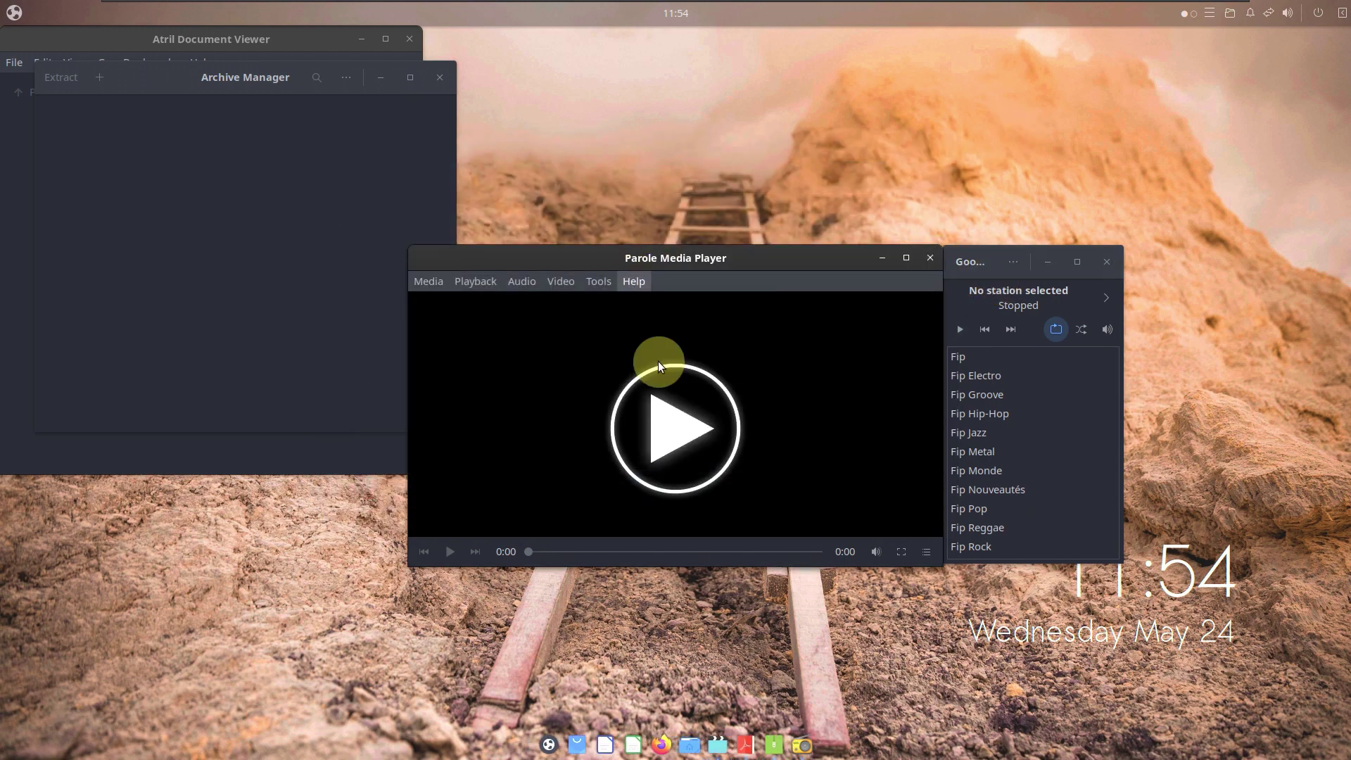
{"action": "left_click", "coordinate": [826, 289]}
{"action": "left_click", "coordinate": [930, 258]}
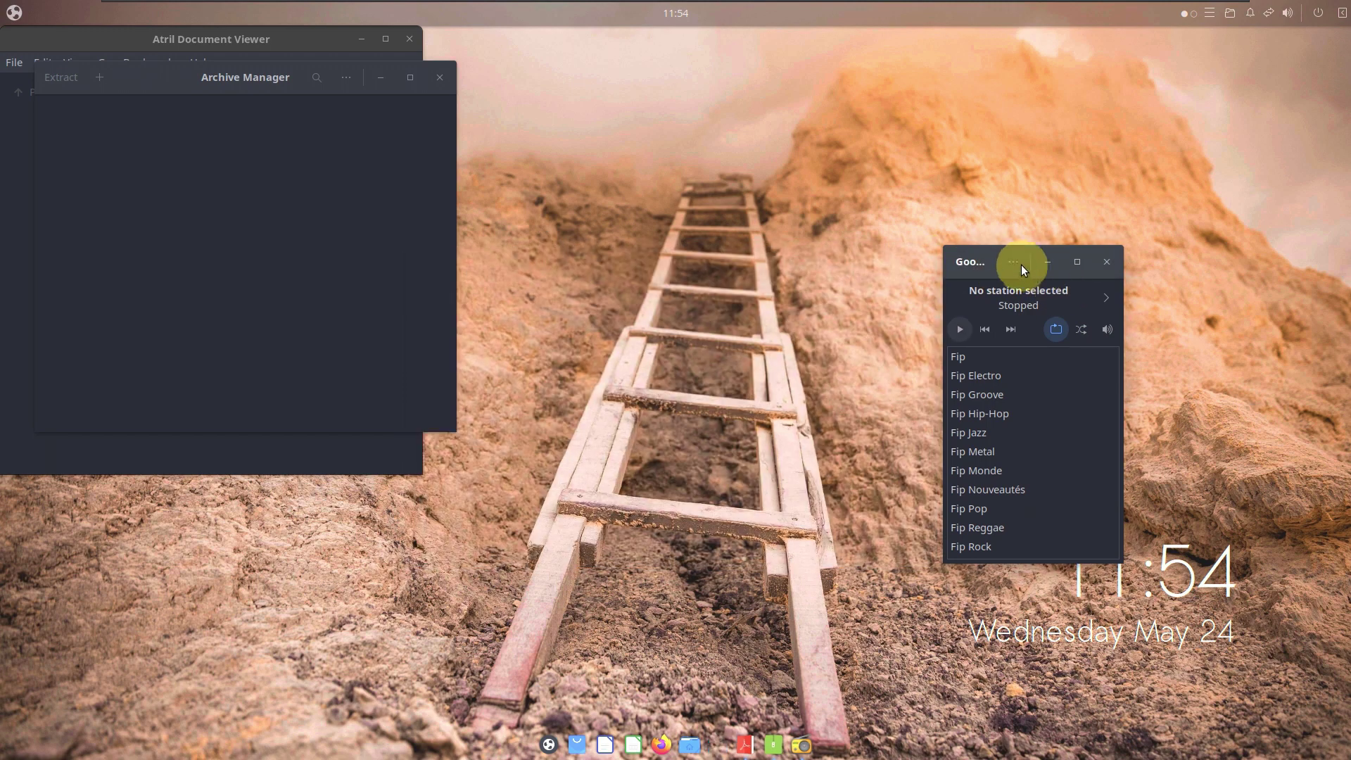
View the About information of Goodvibes and close the radio player.
{"action": "left_click", "coordinate": [1013, 262]}
{"action": "left_click", "coordinate": [985, 415]}
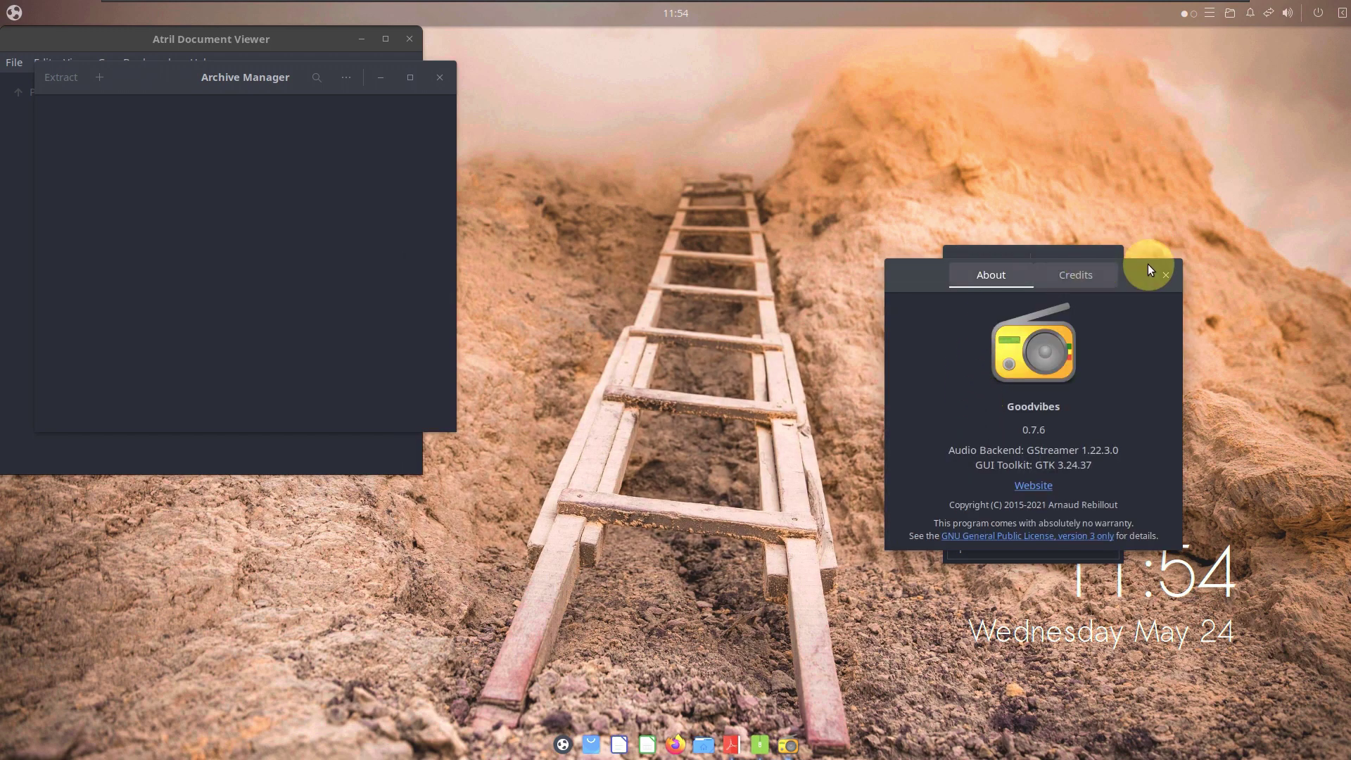
{"action": "left_click", "coordinate": [1168, 268]}
{"action": "left_click", "coordinate": [1106, 262]}
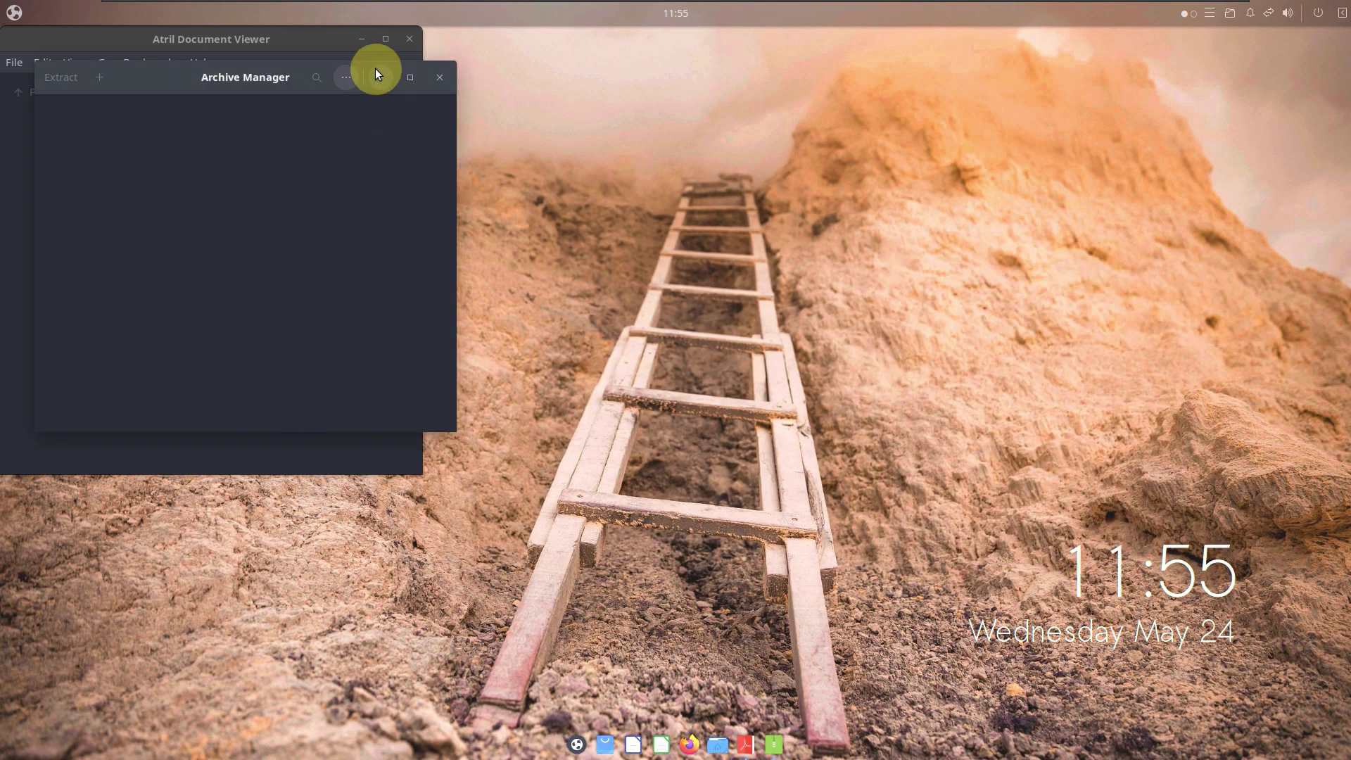
View the About information of Archive Manager and close the application.
{"action": "left_click", "coordinate": [345, 77]}
{"action": "left_click", "coordinate": [357, 353]}
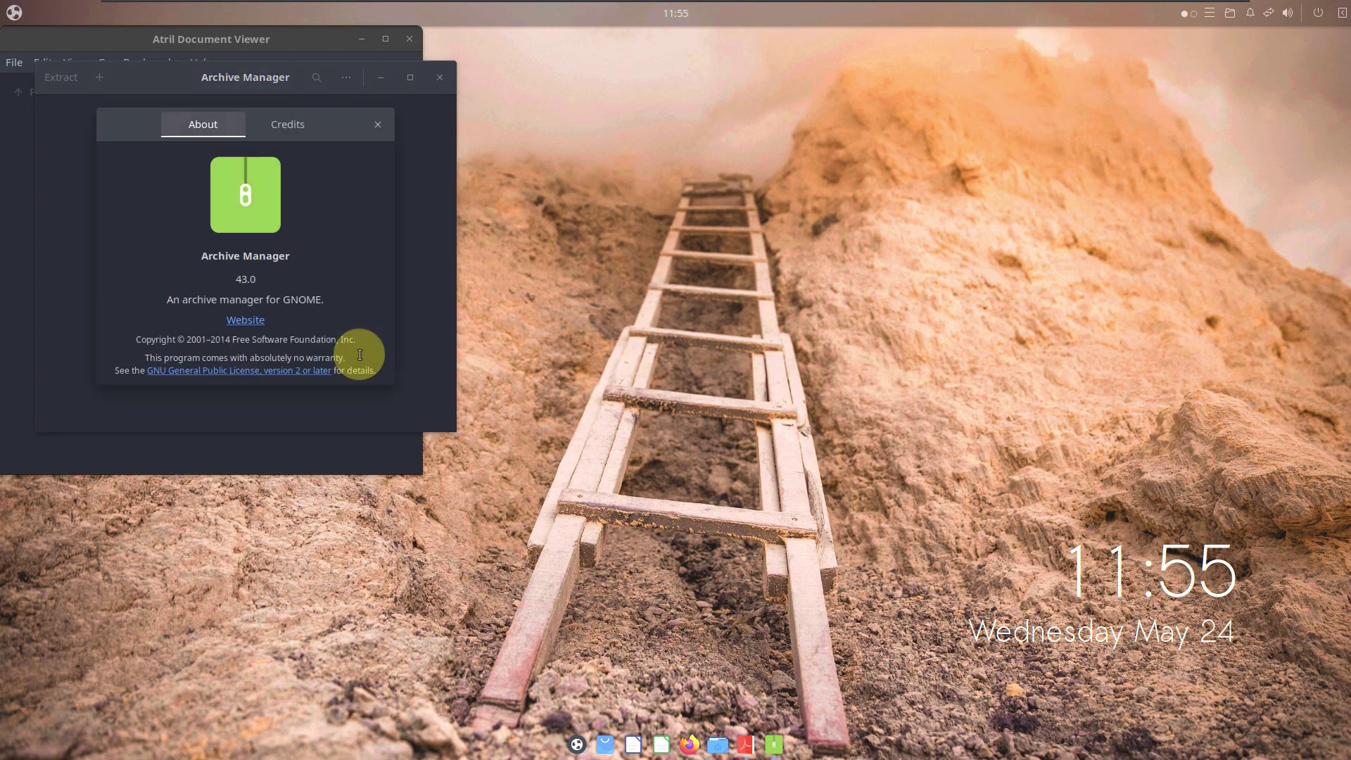
{"action": "left_click", "coordinate": [386, 128]}
{"action": "left_click", "coordinate": [439, 78]}
View the About information of Atril Document Viewer and dismiss it.
{"action": "left_click", "coordinate": [644, 95]}
{"action": "left_click", "coordinate": [653, 141]}
{"action": "left_click", "coordinate": [792, 179]}
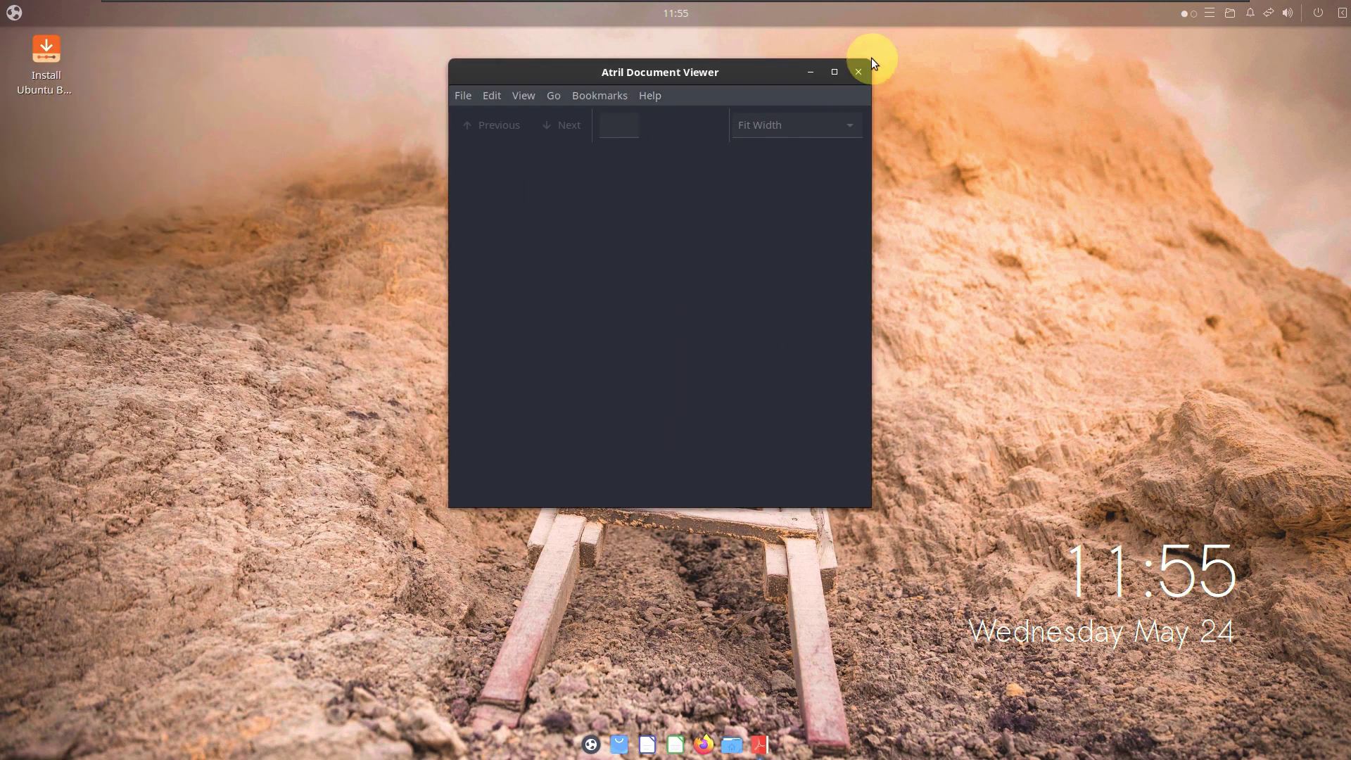
Close Atril Document Viewer and view the sidebar with the calendar and sound widgets, dismissing it again.
{"action": "left_click", "coordinate": [858, 72]}
{"action": "left_click", "coordinate": [1340, 12]}
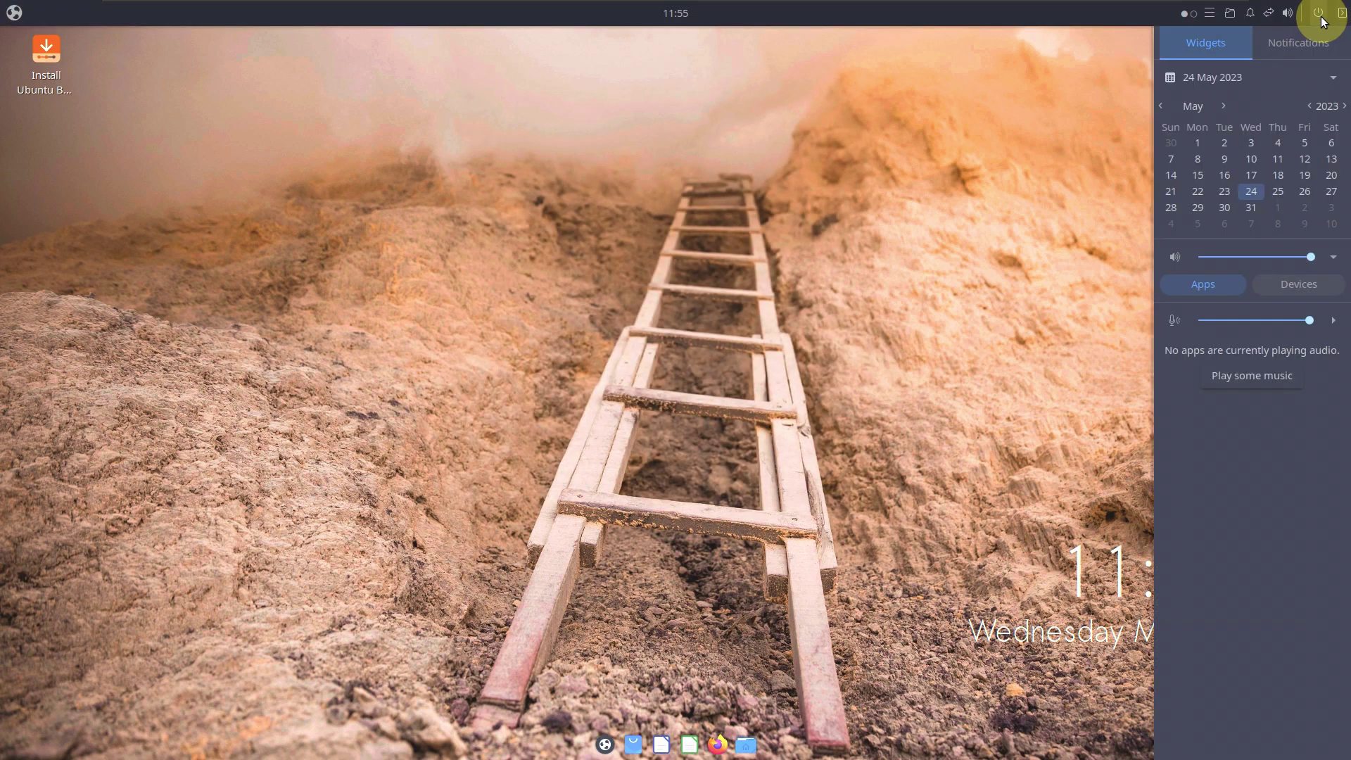
{"action": "left_click", "coordinate": [1318, 12]}
{"action": "left_click", "coordinate": [598, 377]}
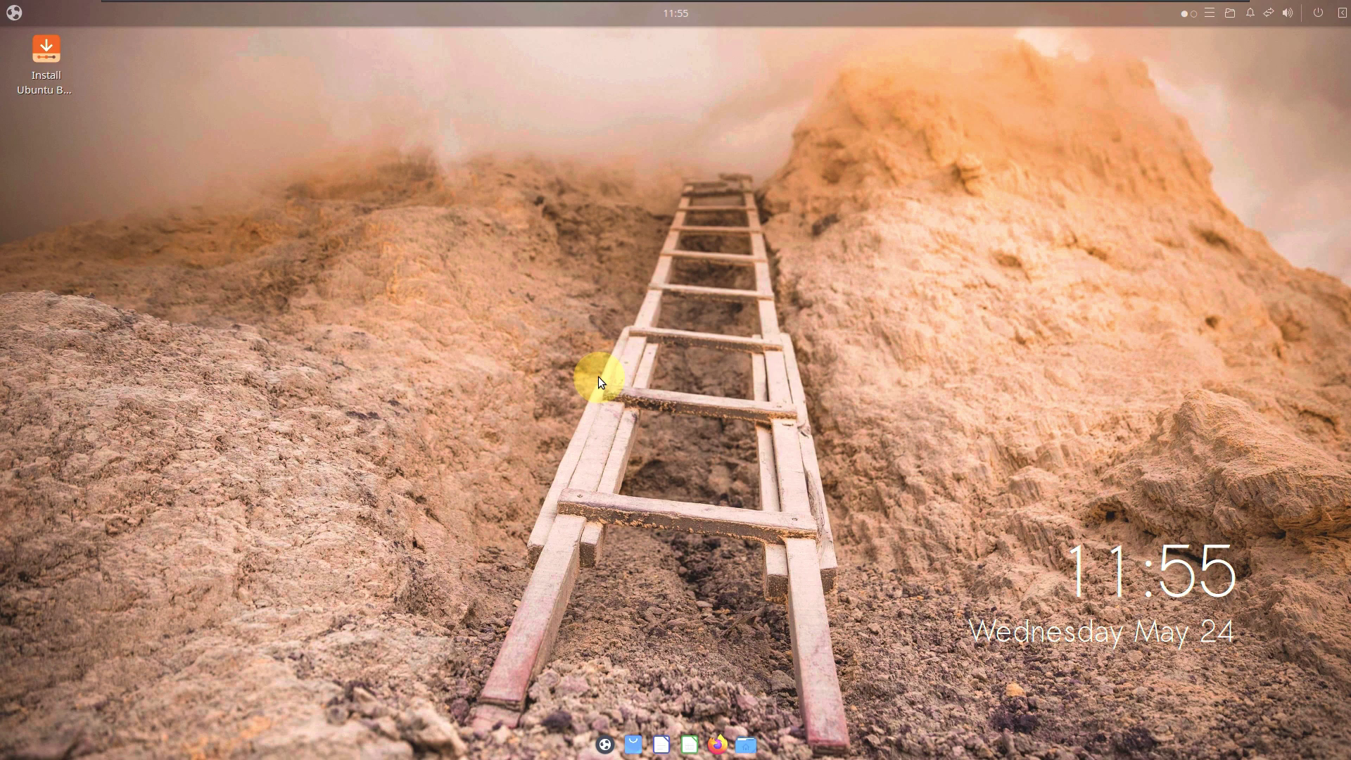
{"action": "right_click", "coordinate": [730, 284]}
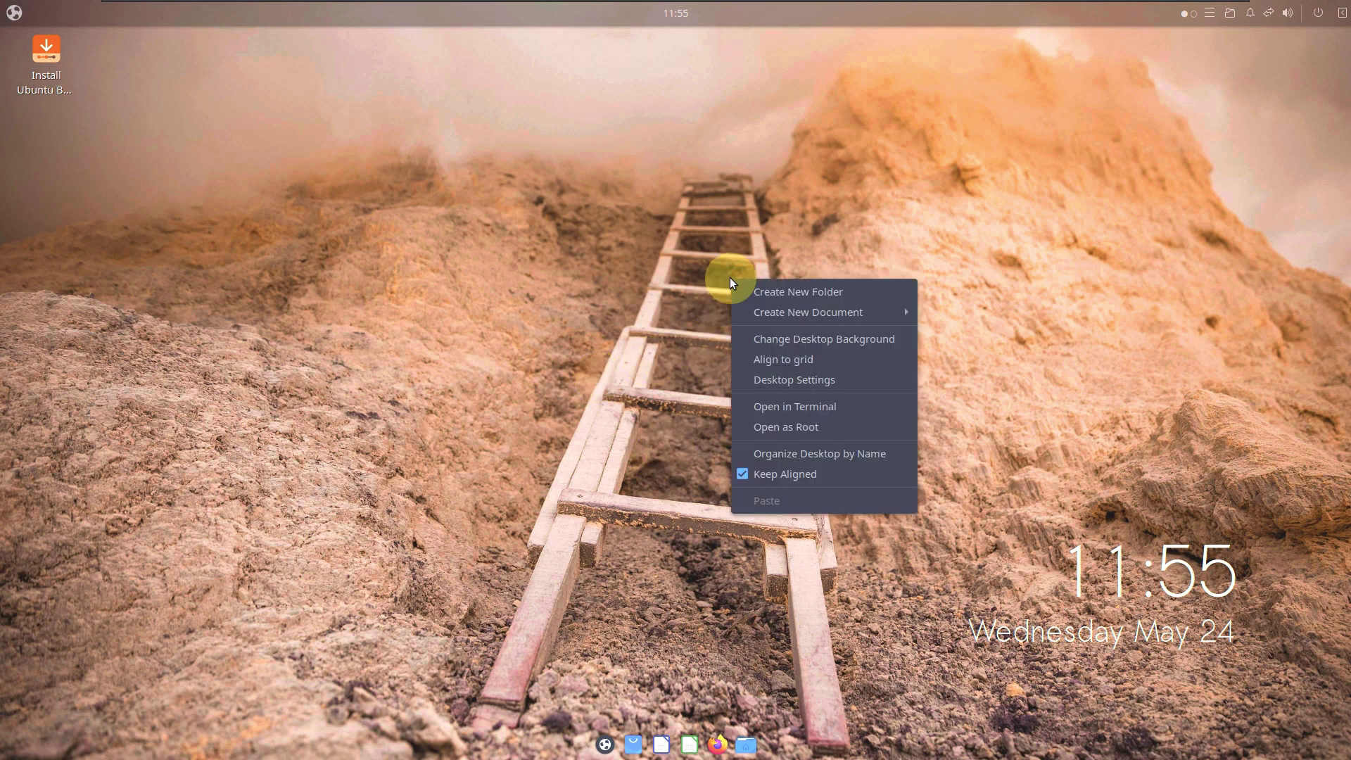
{"action": "left_click", "coordinate": [728, 205]}
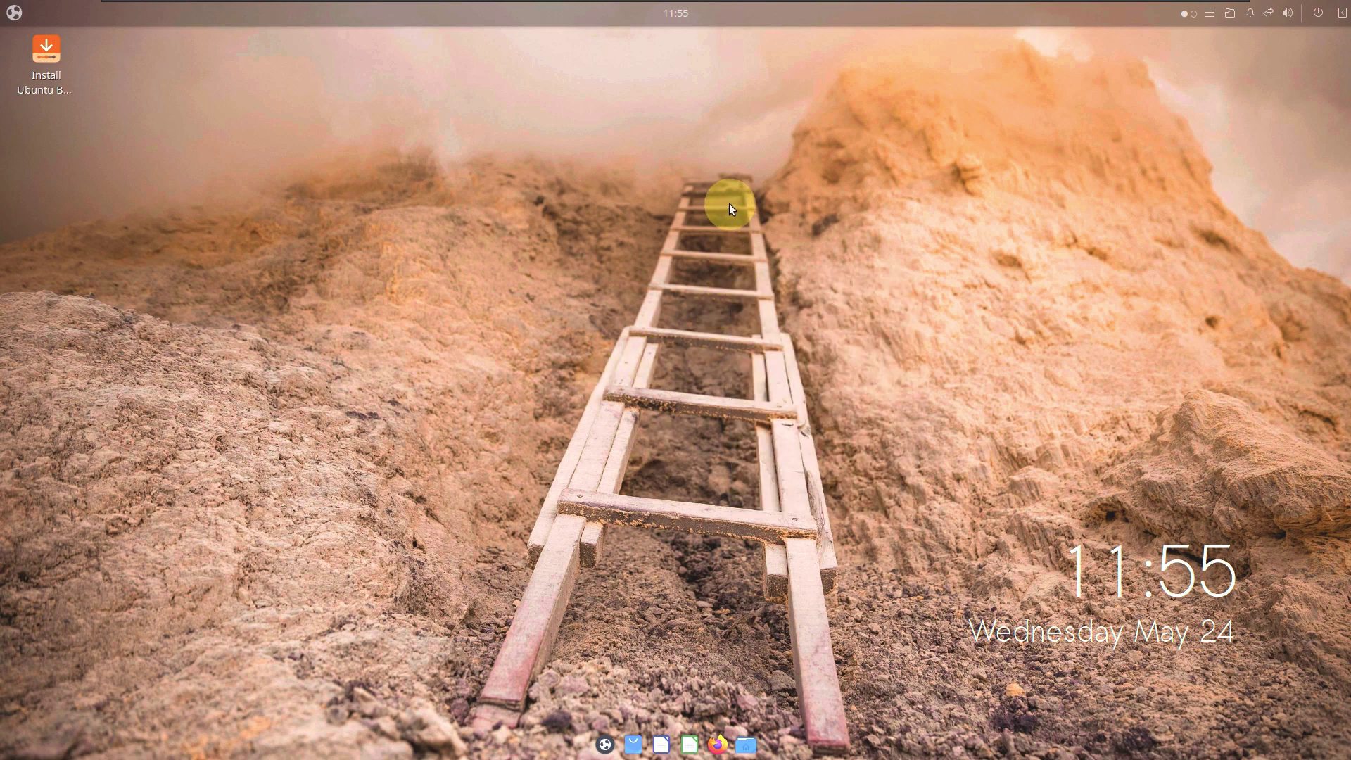
Shut down the Ubuntu Budgie live session, confirming the power-off and the request to remove the installation medium.
{"action": "left_click", "coordinate": [1318, 12]}
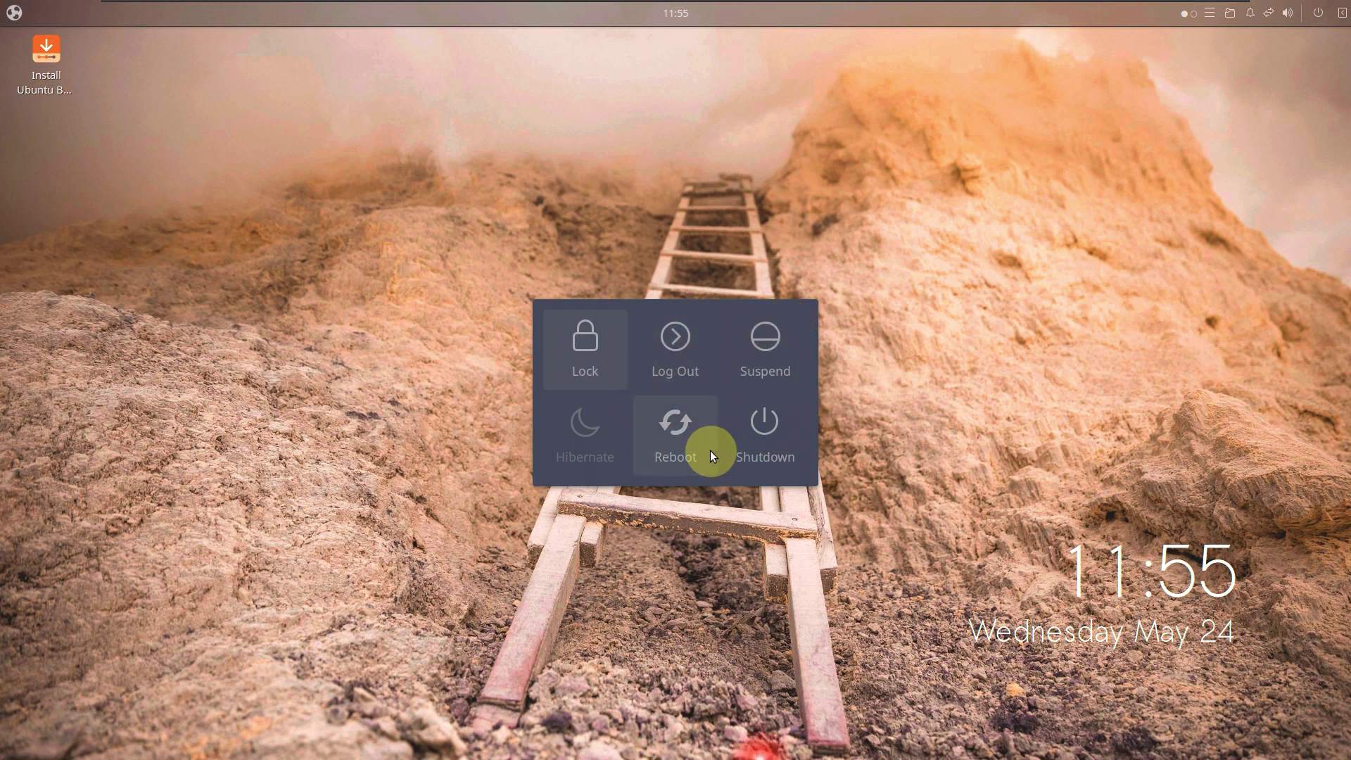
{"action": "left_click", "coordinate": [741, 446]}
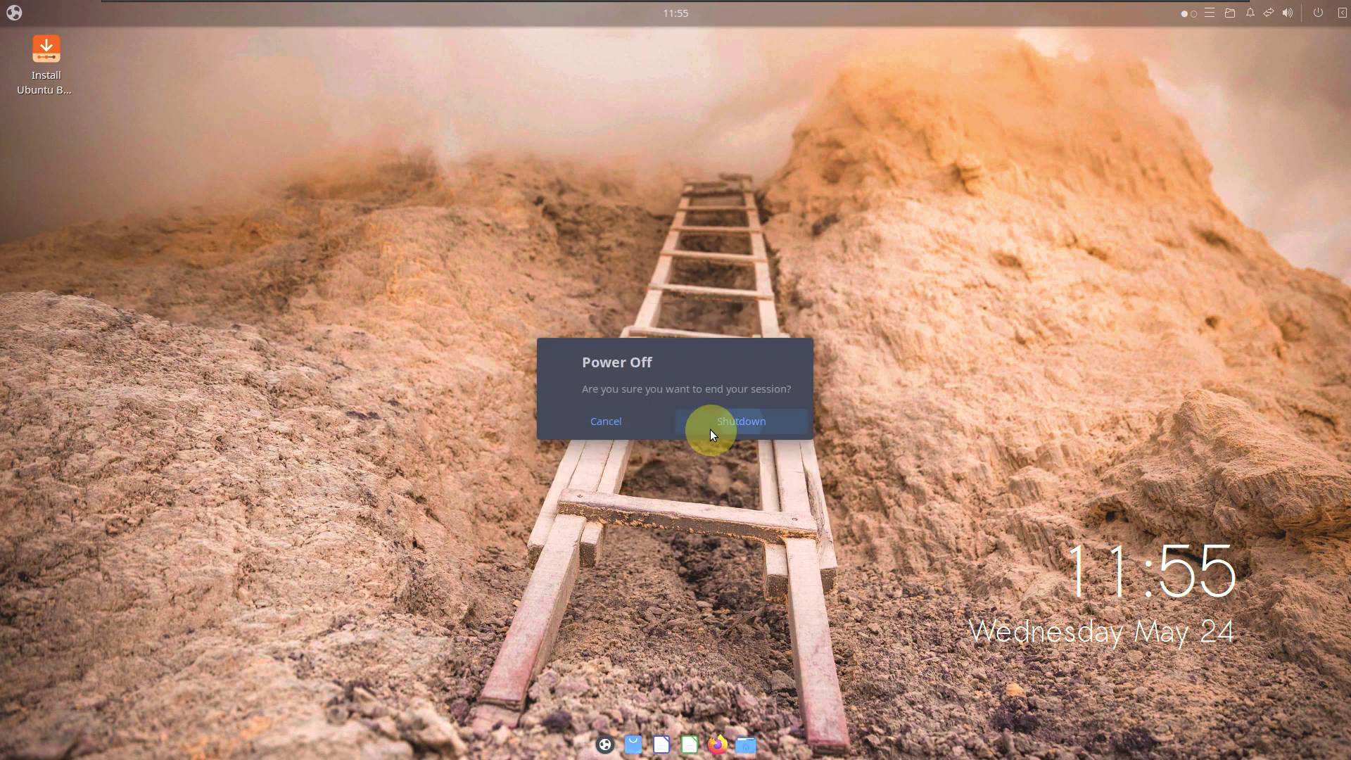
{"action": "left_click", "coordinate": [710, 423]}
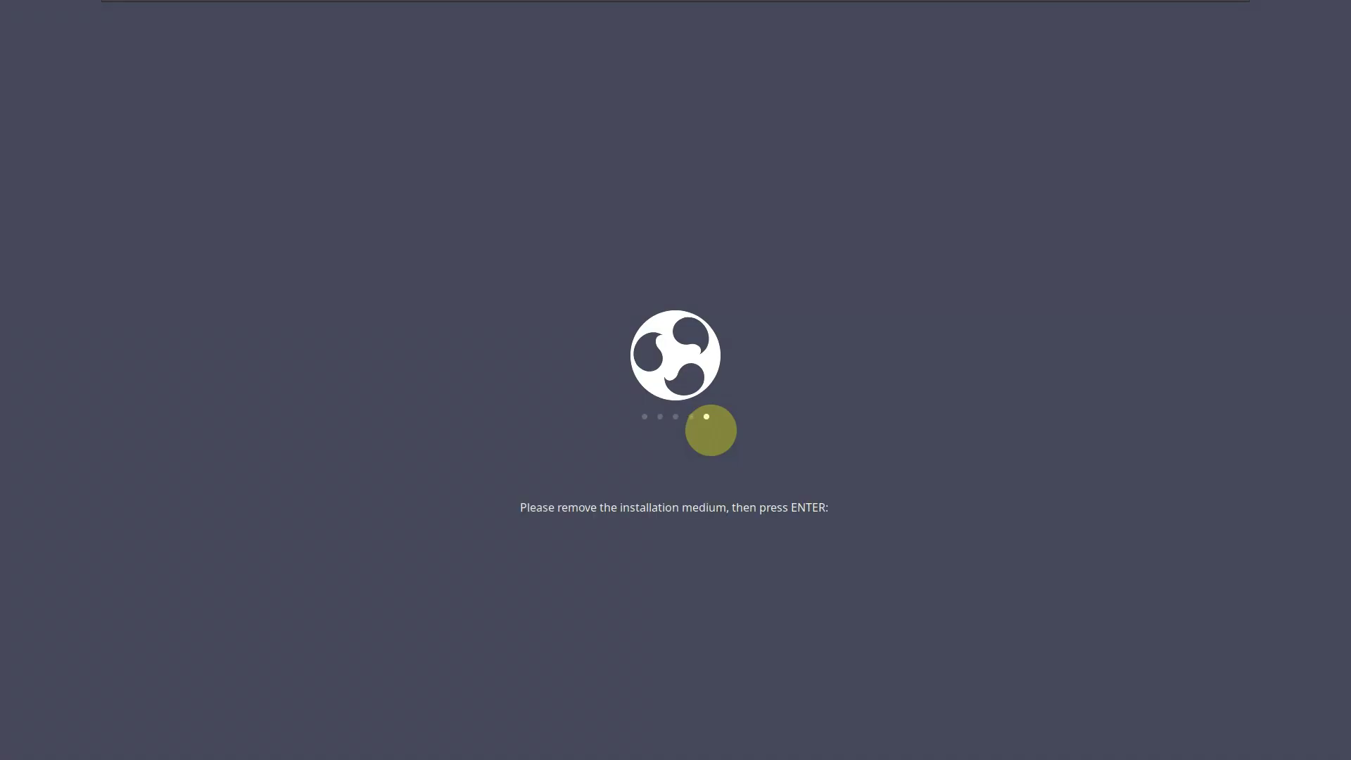
{"action": "key", "text": "Return"}
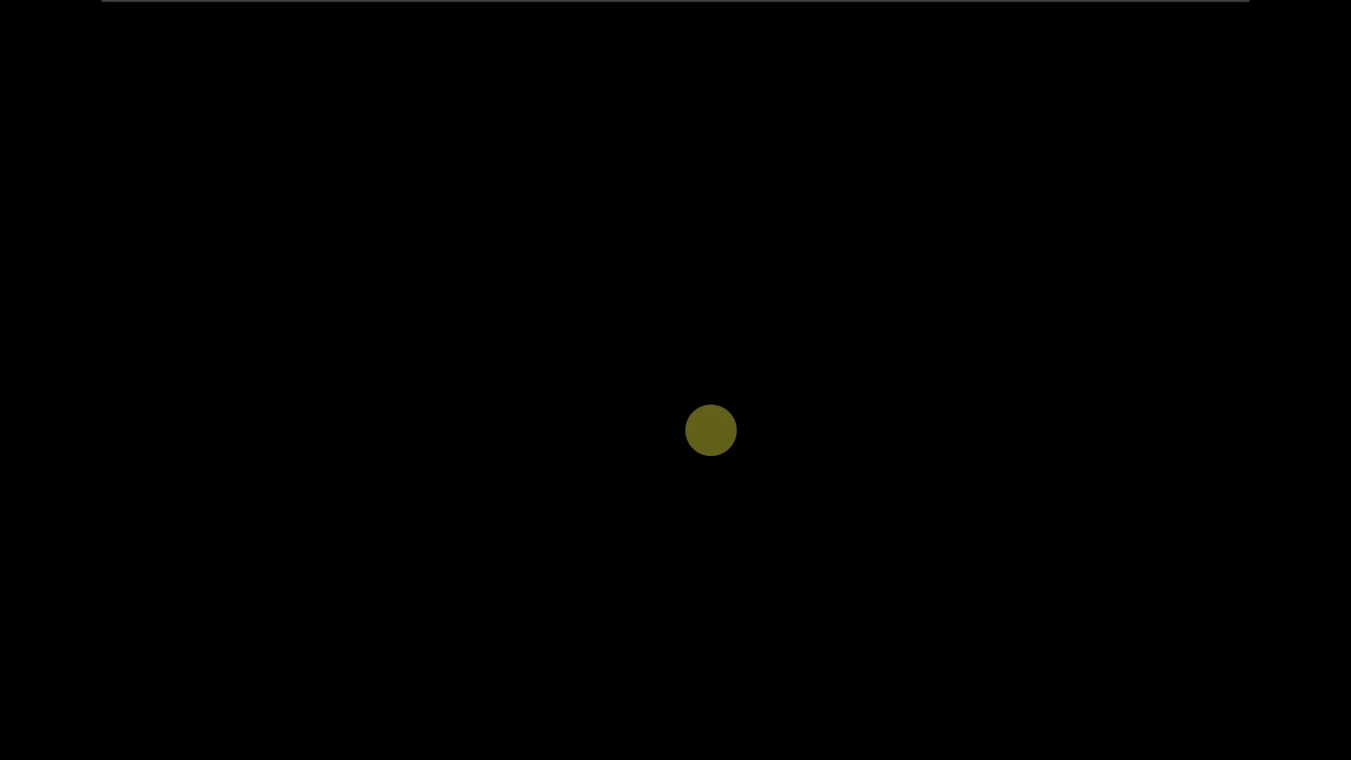